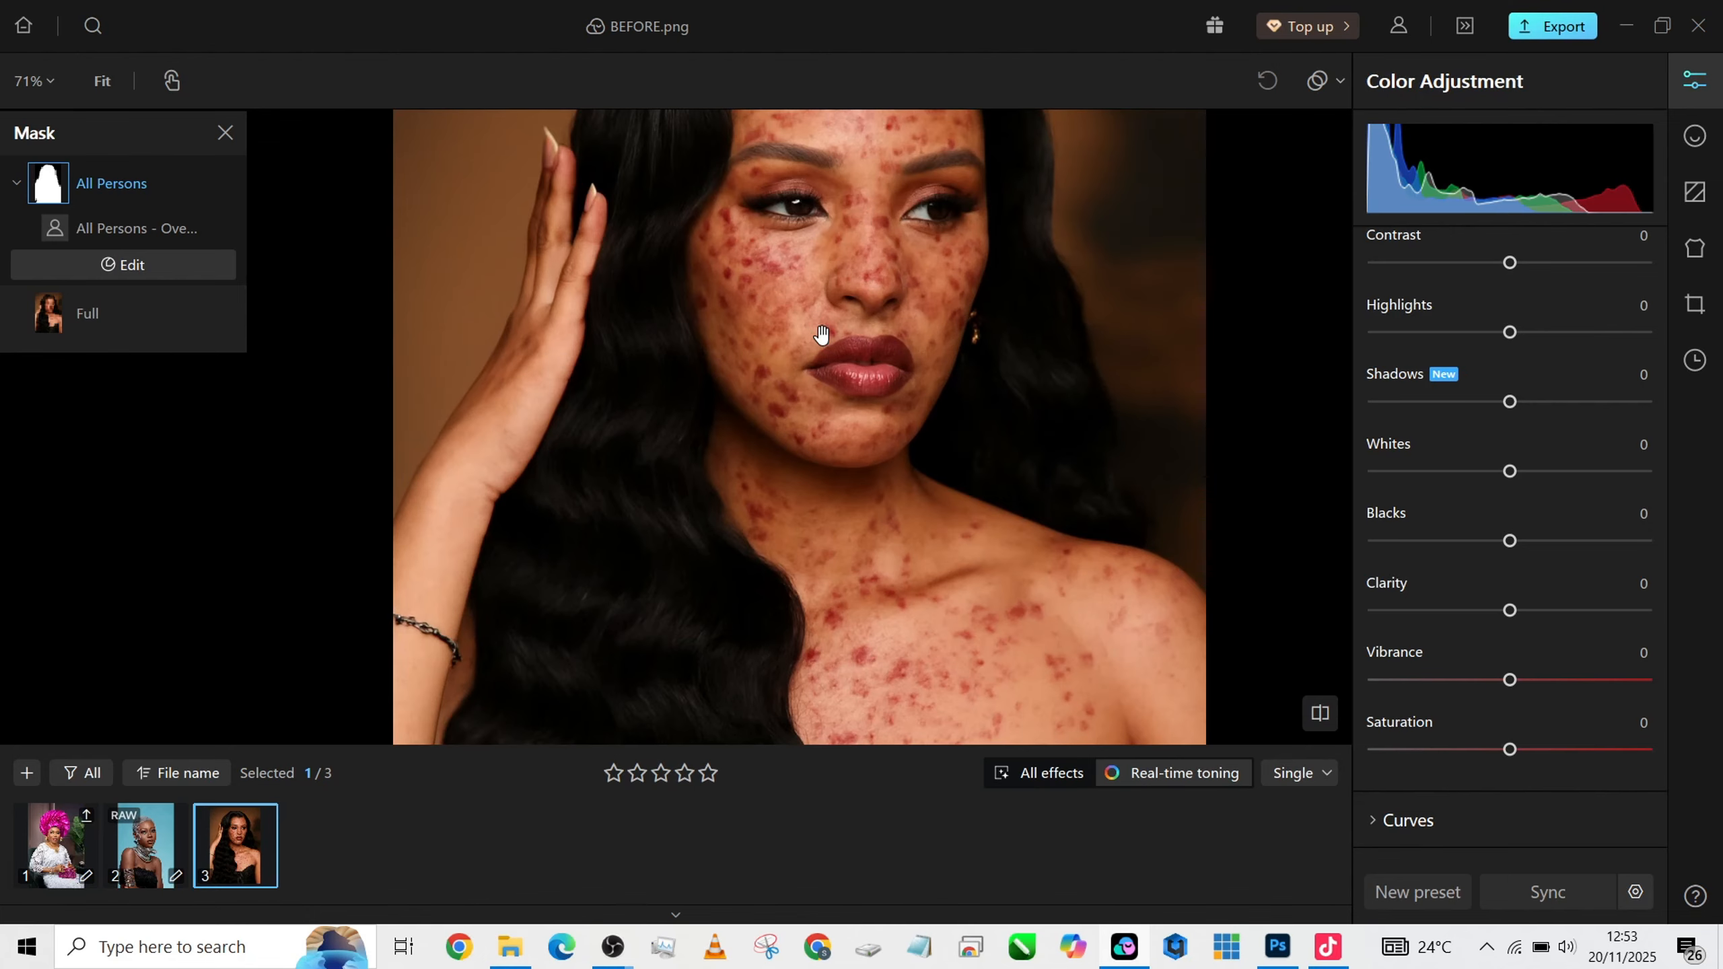
Pan and zoom the portrait to bring her forehead and eyes into view
{"action": "left_click_drag", "start_coordinate": [820, 335], "coordinate": [814, 481]}
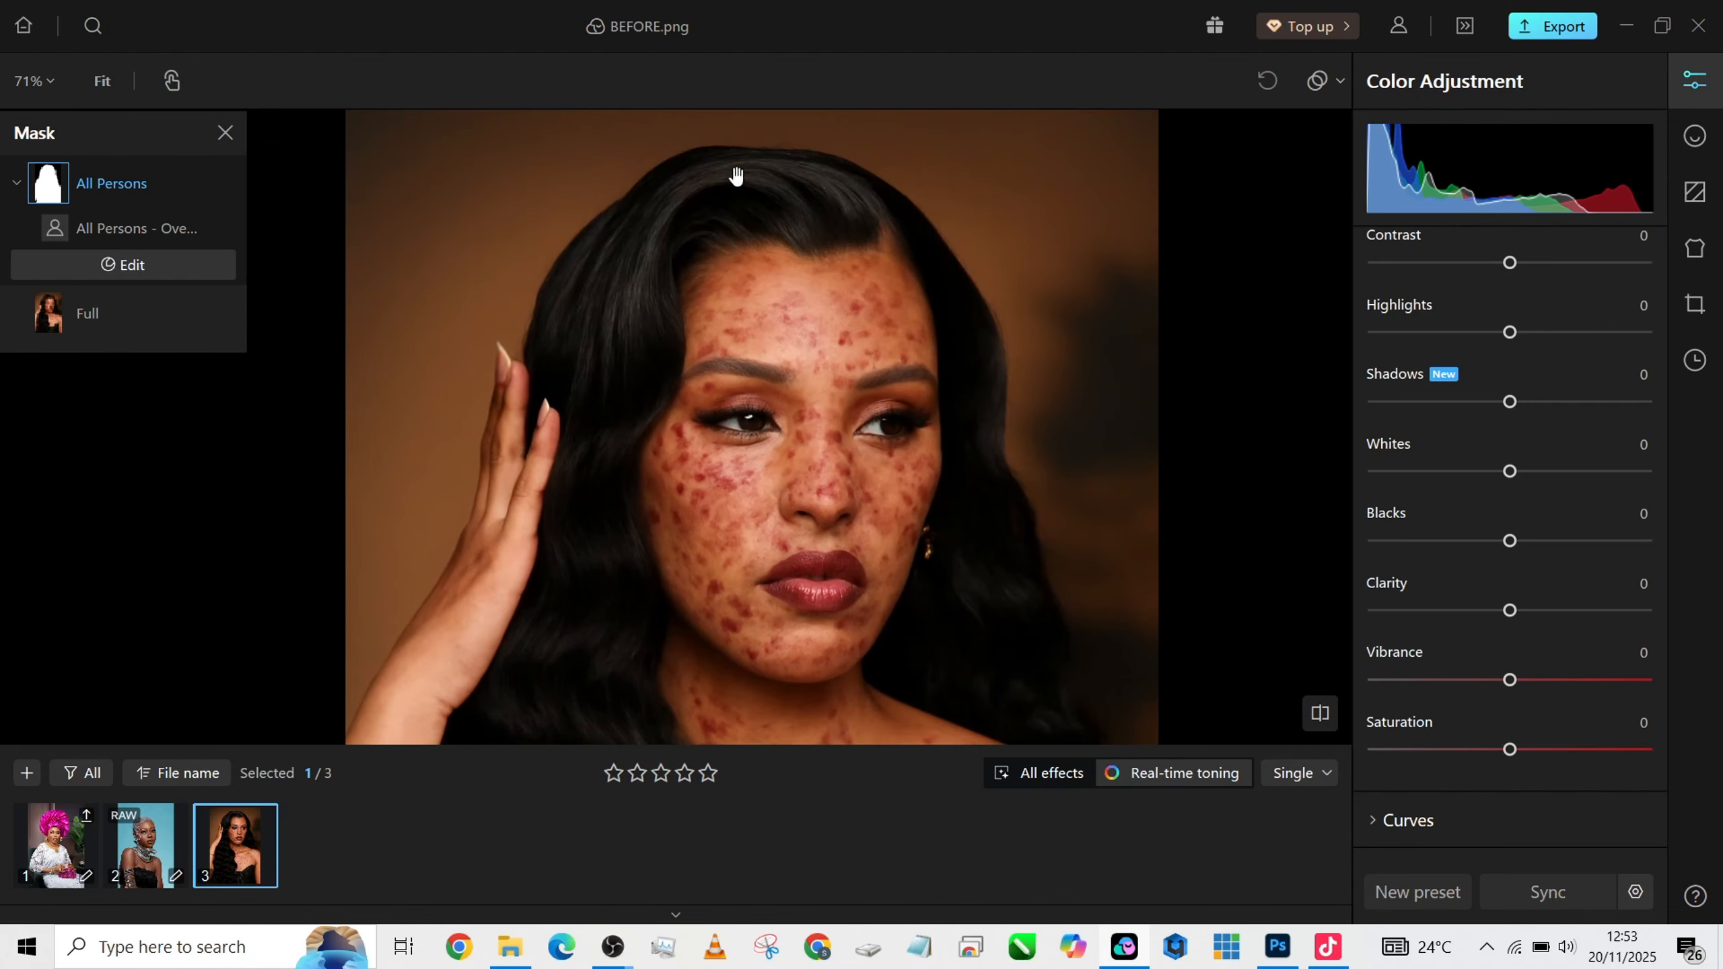
{"action": "scroll", "coordinate": [736, 170], "scroll_direction": "down", "scroll_amount": 5}
{"action": "scroll", "coordinate": [691, 278], "scroll_direction": "up", "scroll_amount": 1}
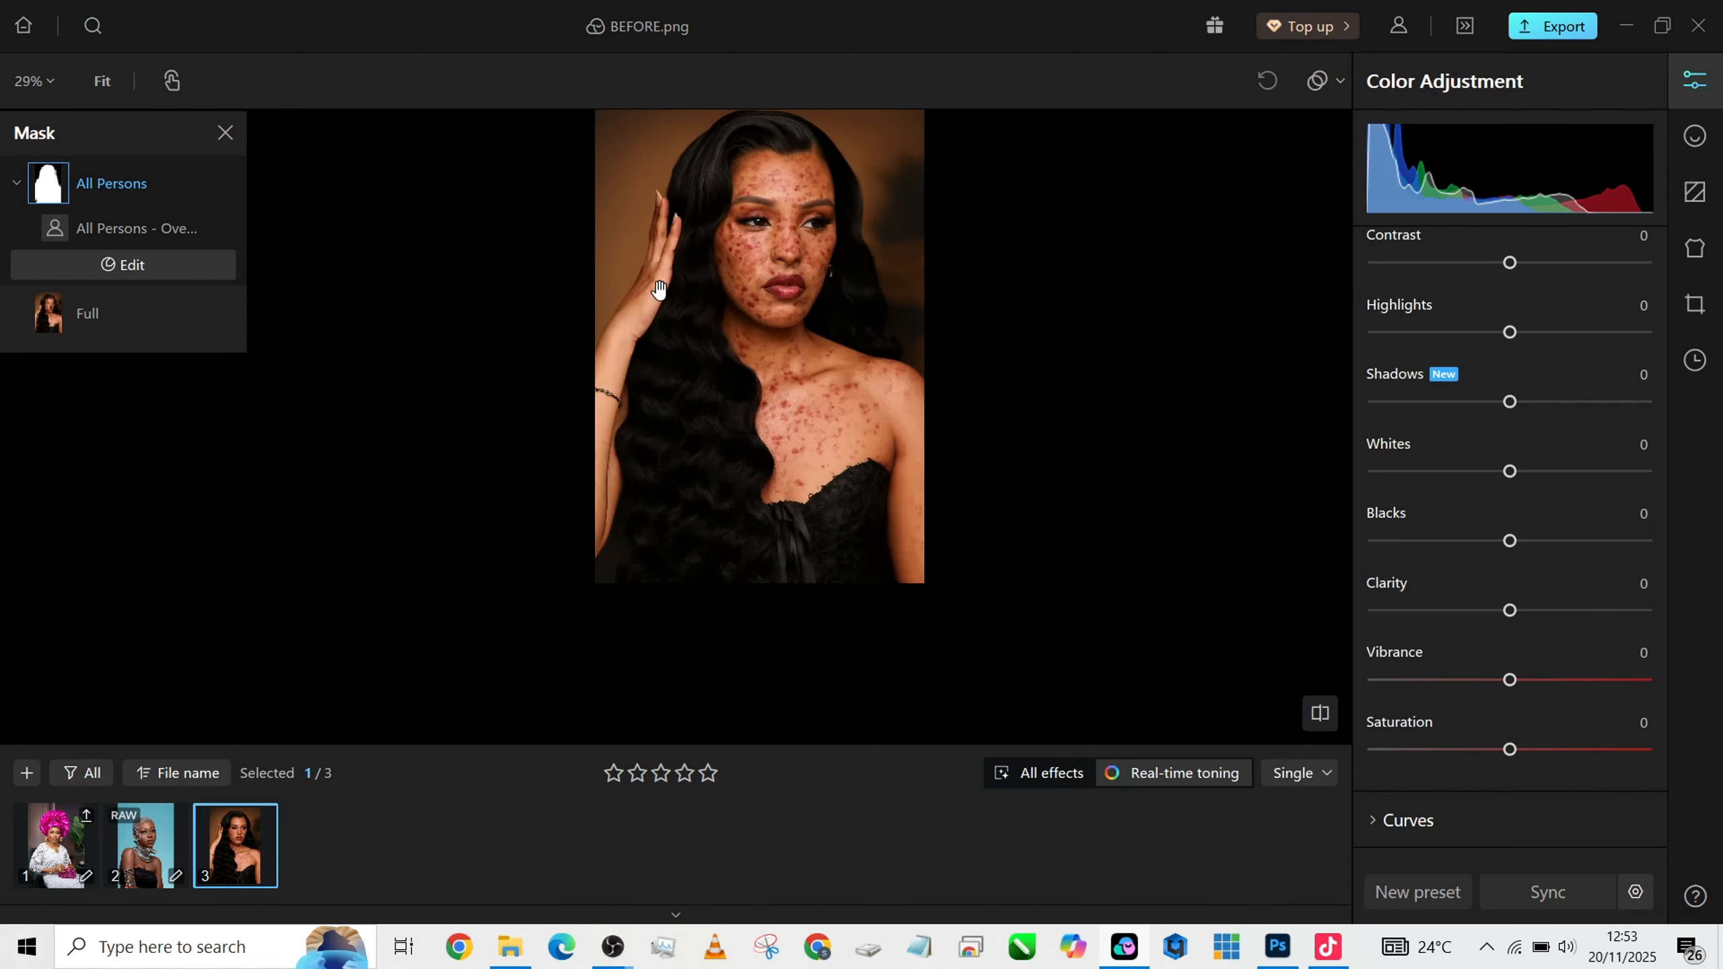
{"action": "left_click_drag", "start_coordinate": [695, 318], "coordinate": [690, 415]}
{"action": "scroll", "coordinate": [1454, 434], "scroll_direction": "up", "scroll_amount": 3}
{"action": "scroll", "coordinate": [1456, 471], "scroll_direction": "up", "scroll_amount": 5}
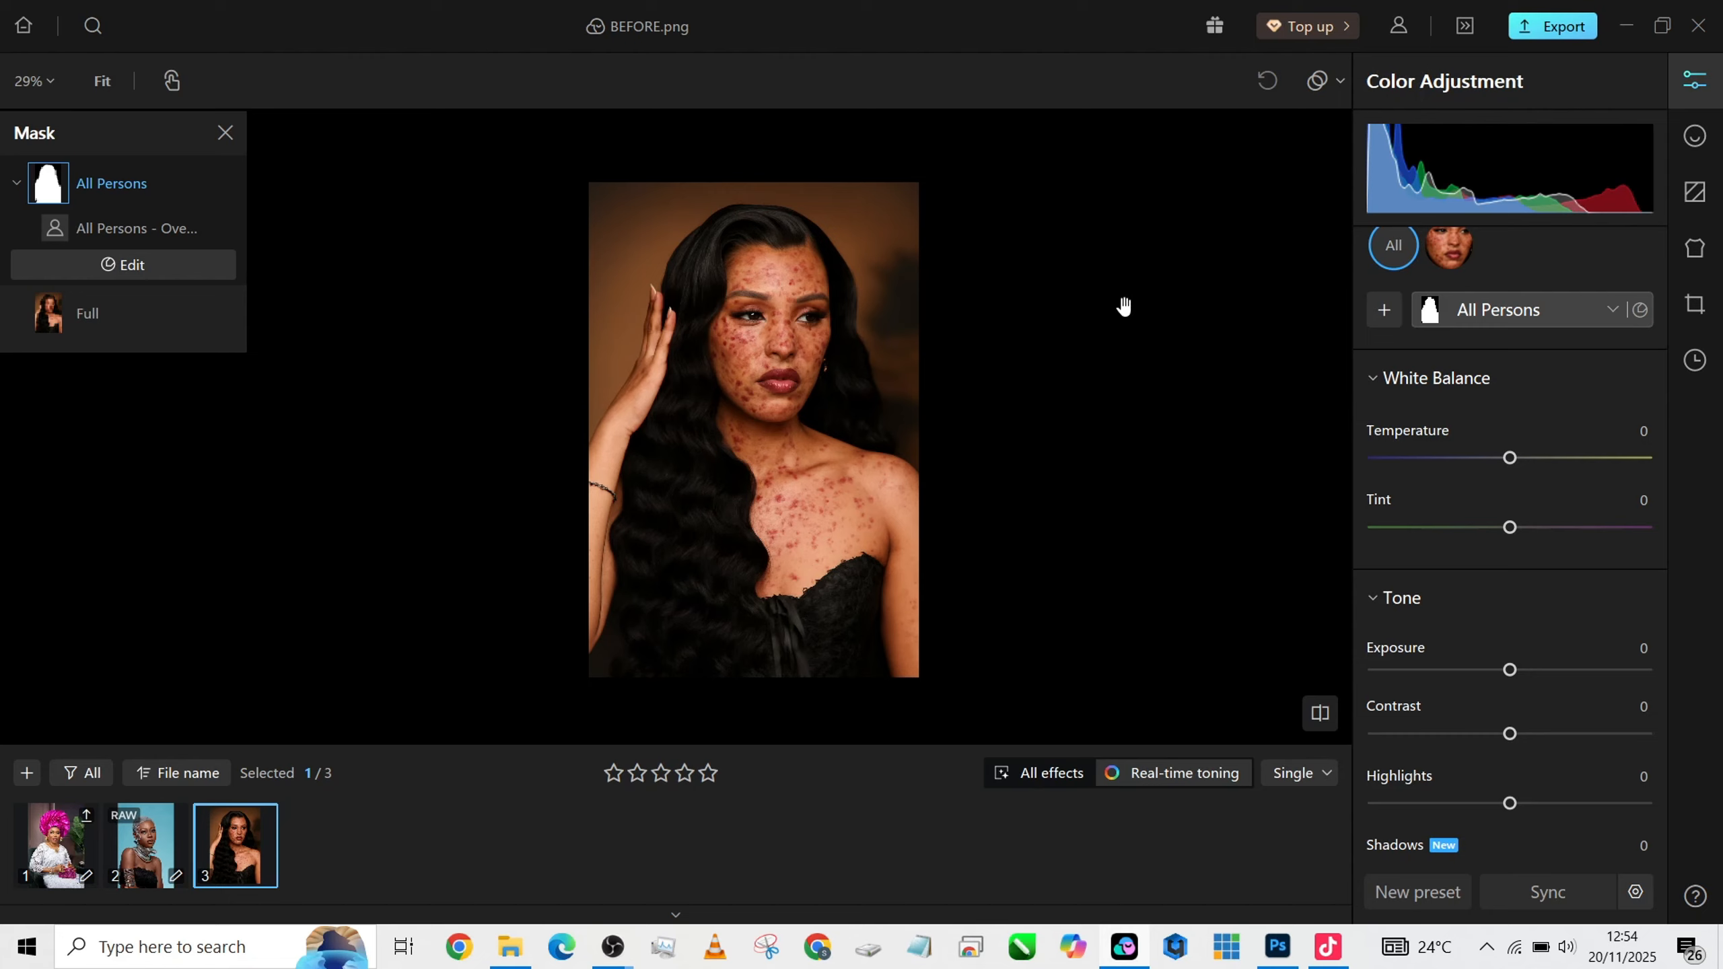
In Retouch, set Acne (Face), Acne (Body) and Body Blemishes to 100 and enable Moles (Face)
{"action": "left_click", "coordinate": [1695, 136]}
{"action": "scroll", "coordinate": [1502, 430], "scroll_direction": "up", "scroll_amount": 3}
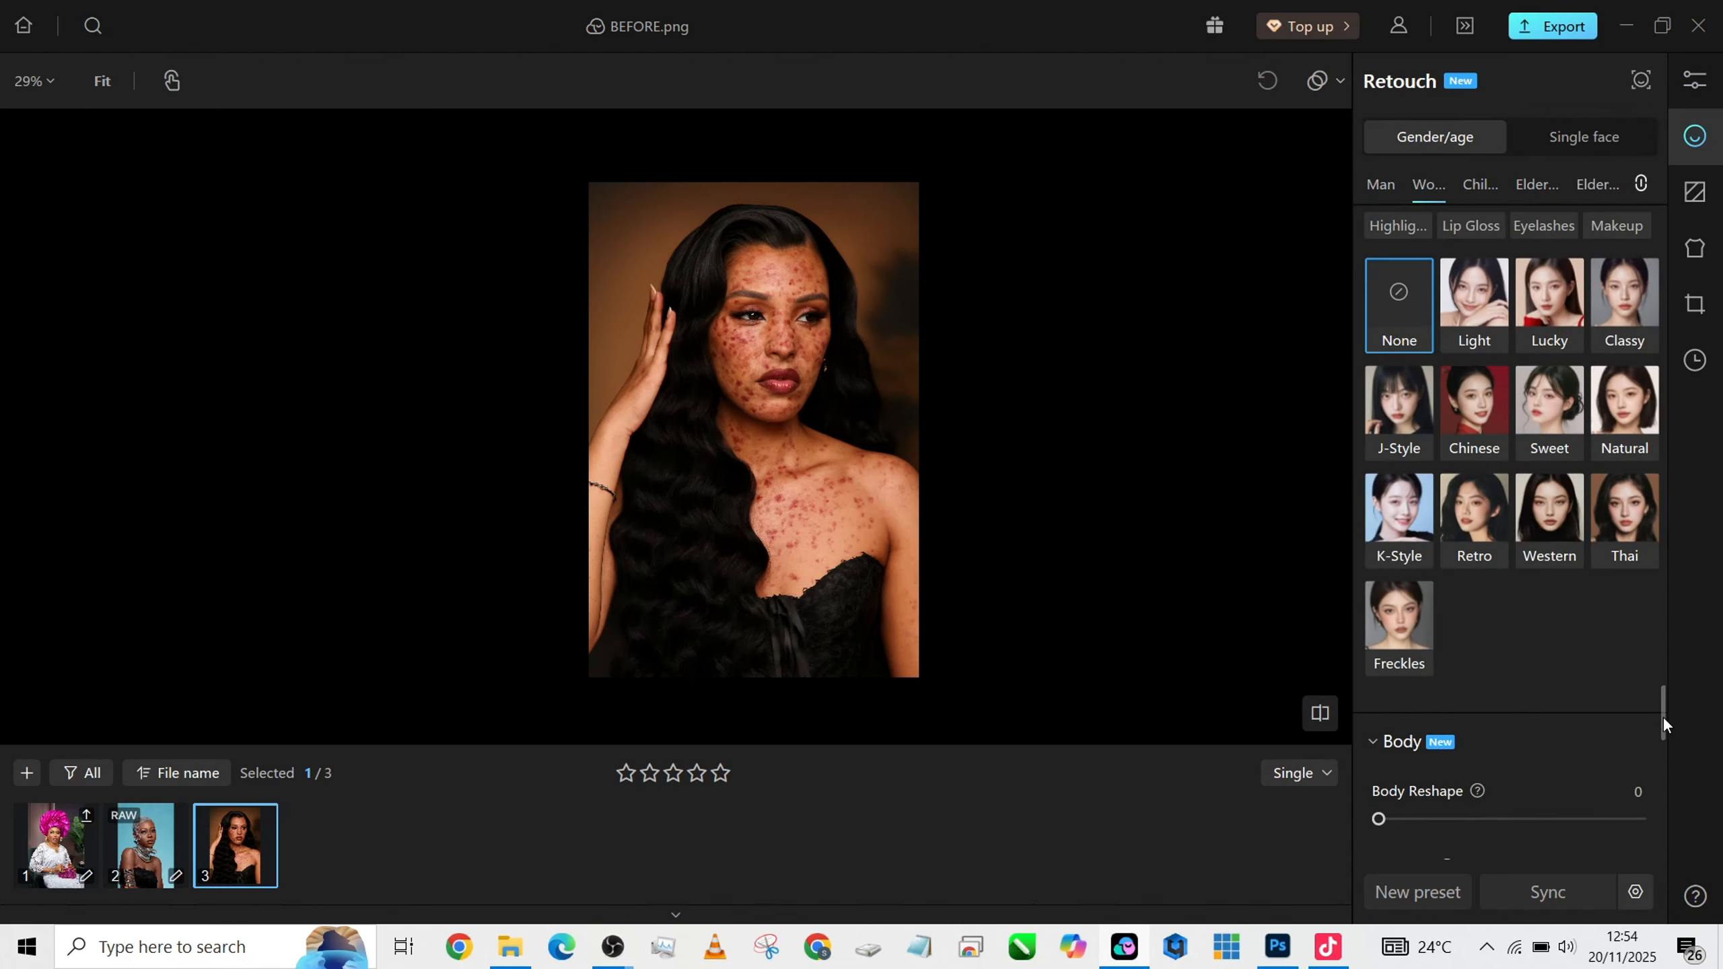
{"action": "left_click_drag", "start_coordinate": [1661, 717], "coordinate": [1610, 232]}
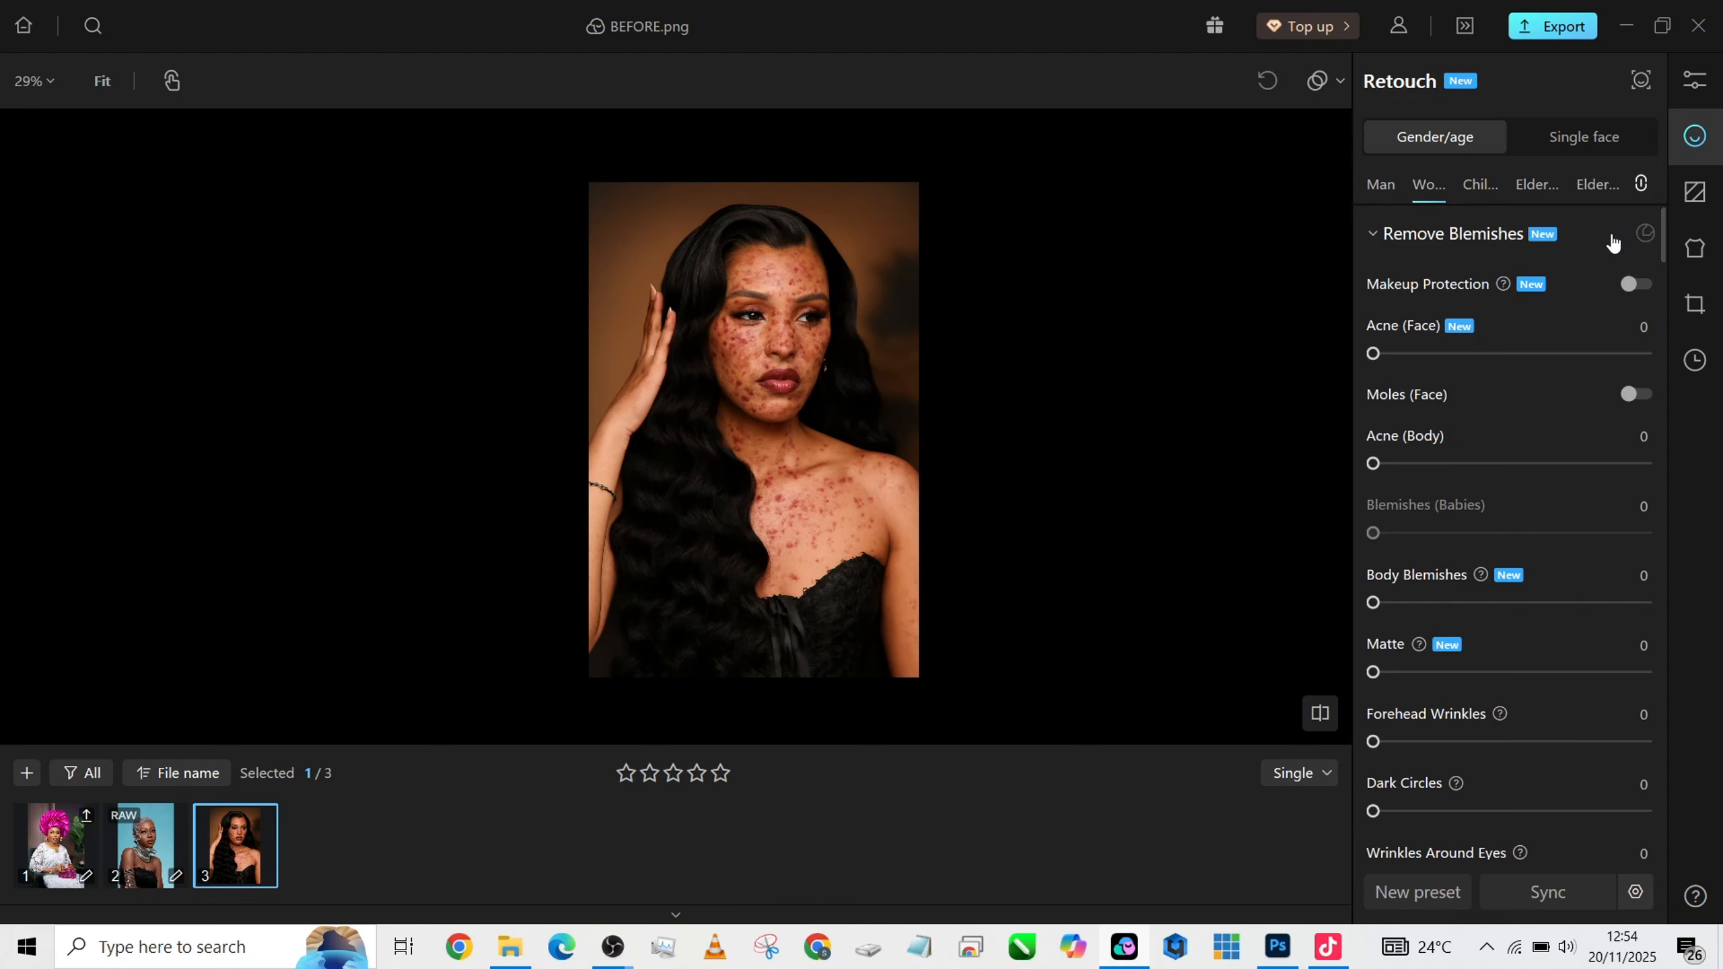
{"action": "scroll", "coordinate": [754, 359], "scroll_direction": "up", "scroll_amount": 5}
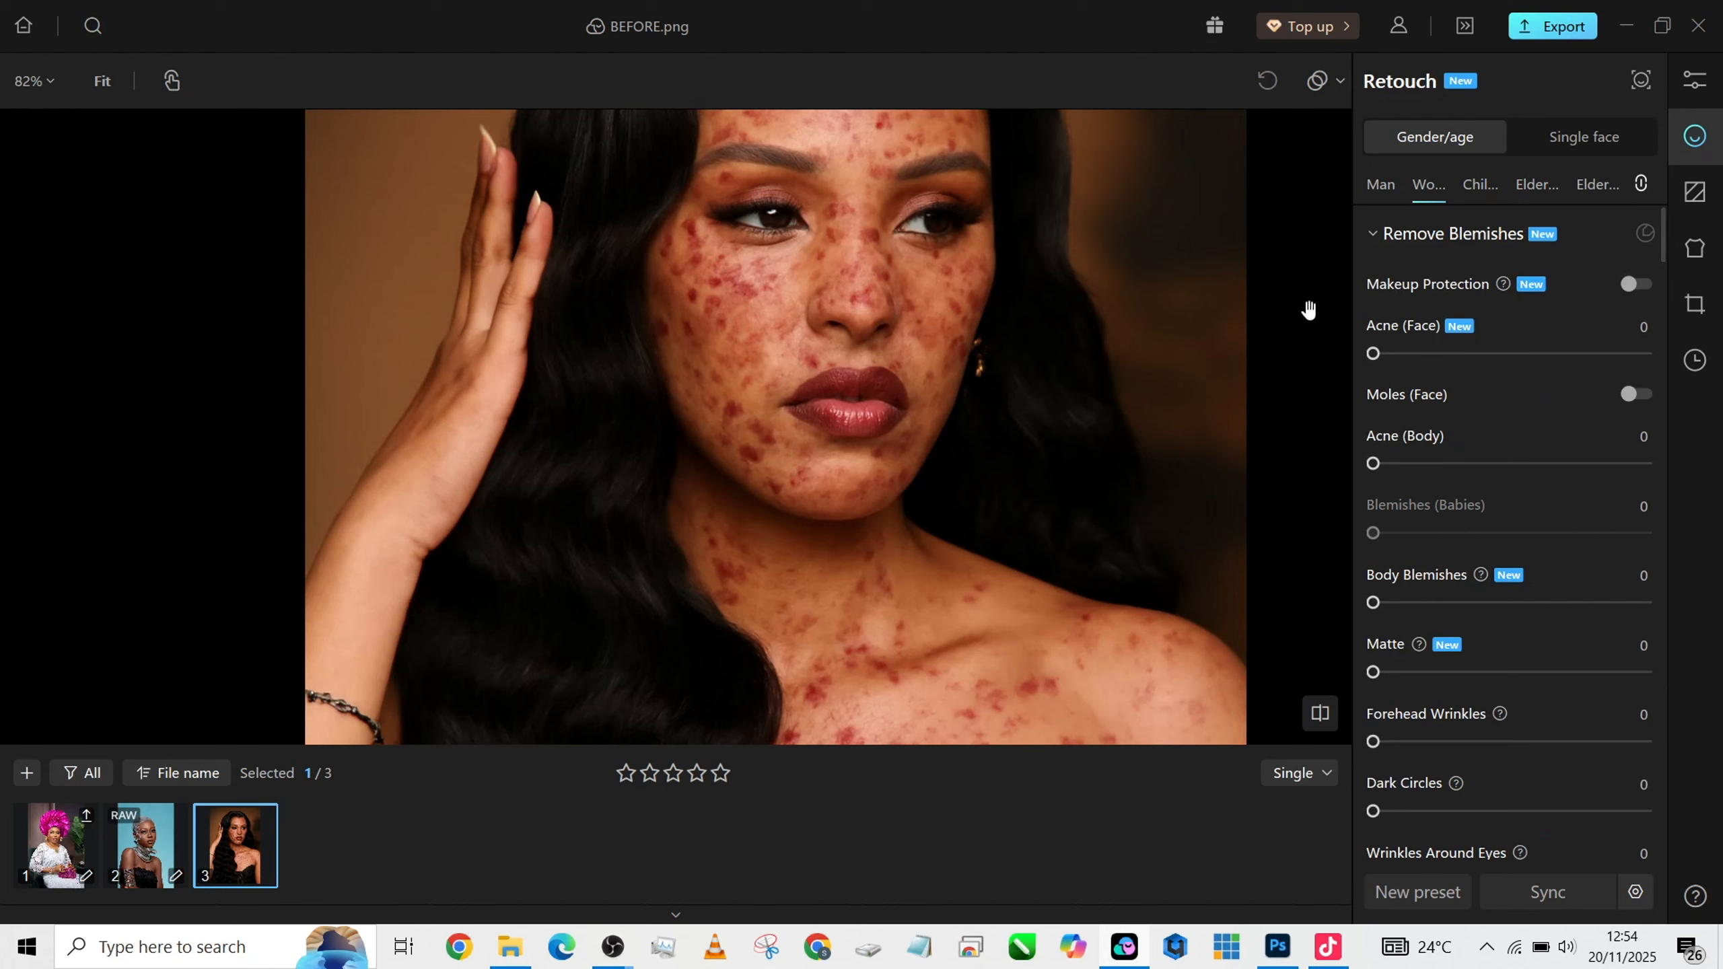
{"action": "left_click", "coordinate": [1642, 354]}
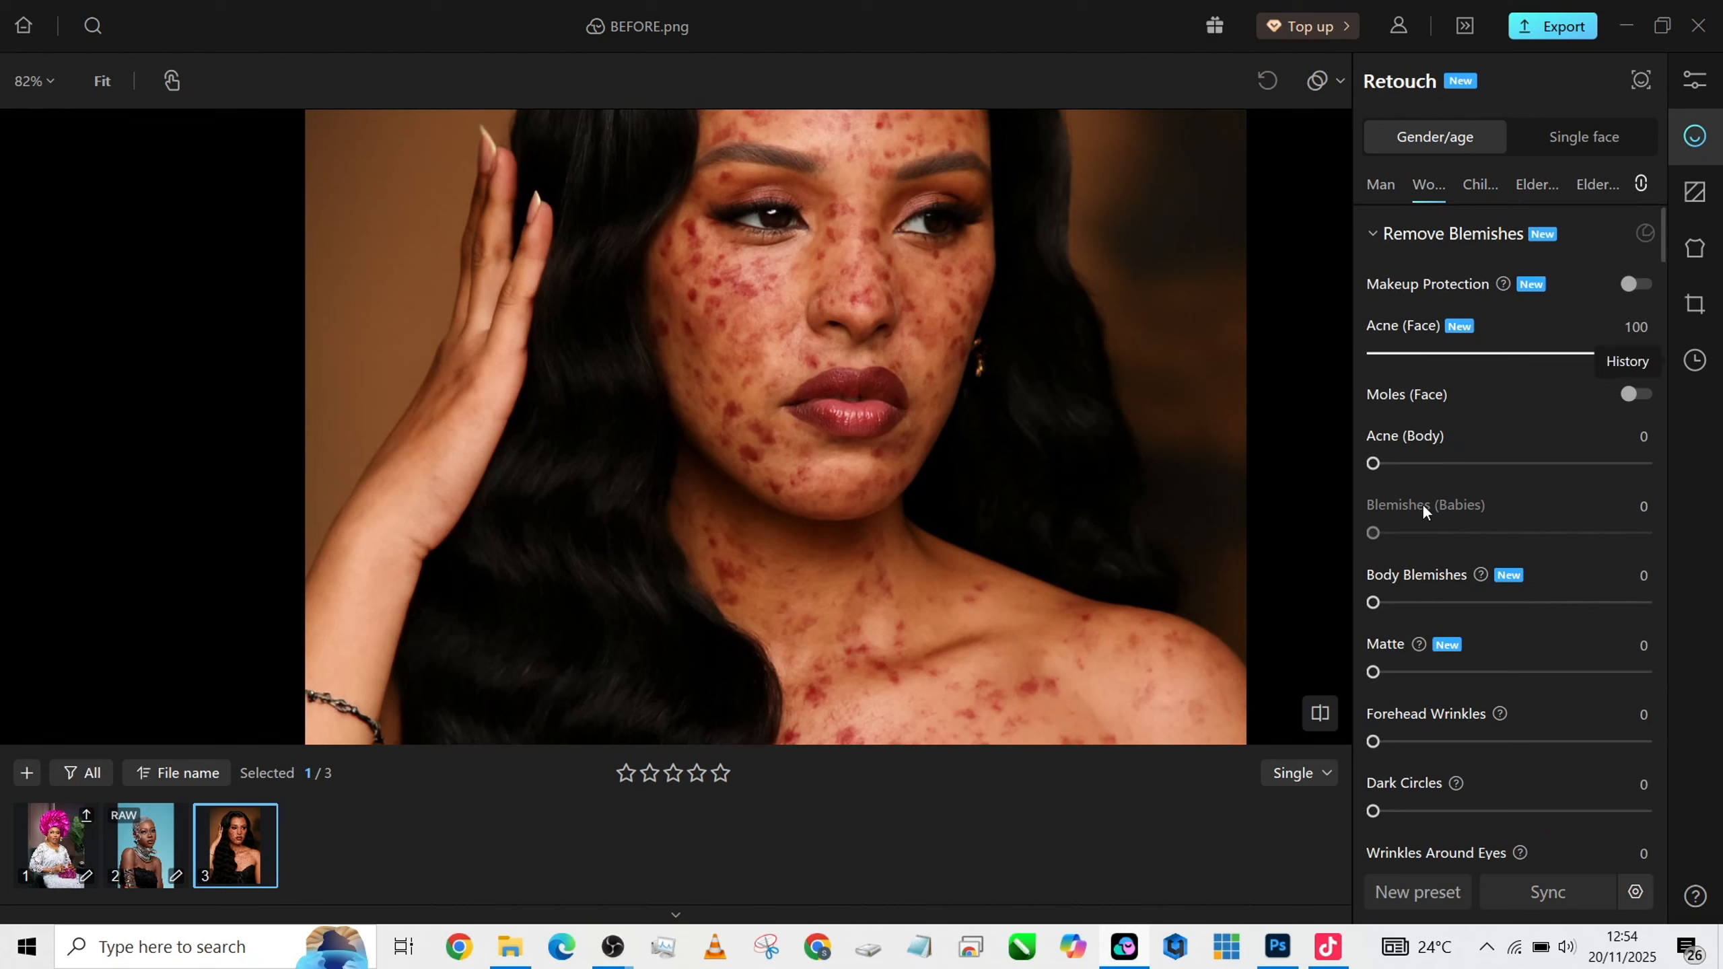
{"action": "left_click_drag", "start_coordinate": [1384, 464], "coordinate": [1669, 466]}
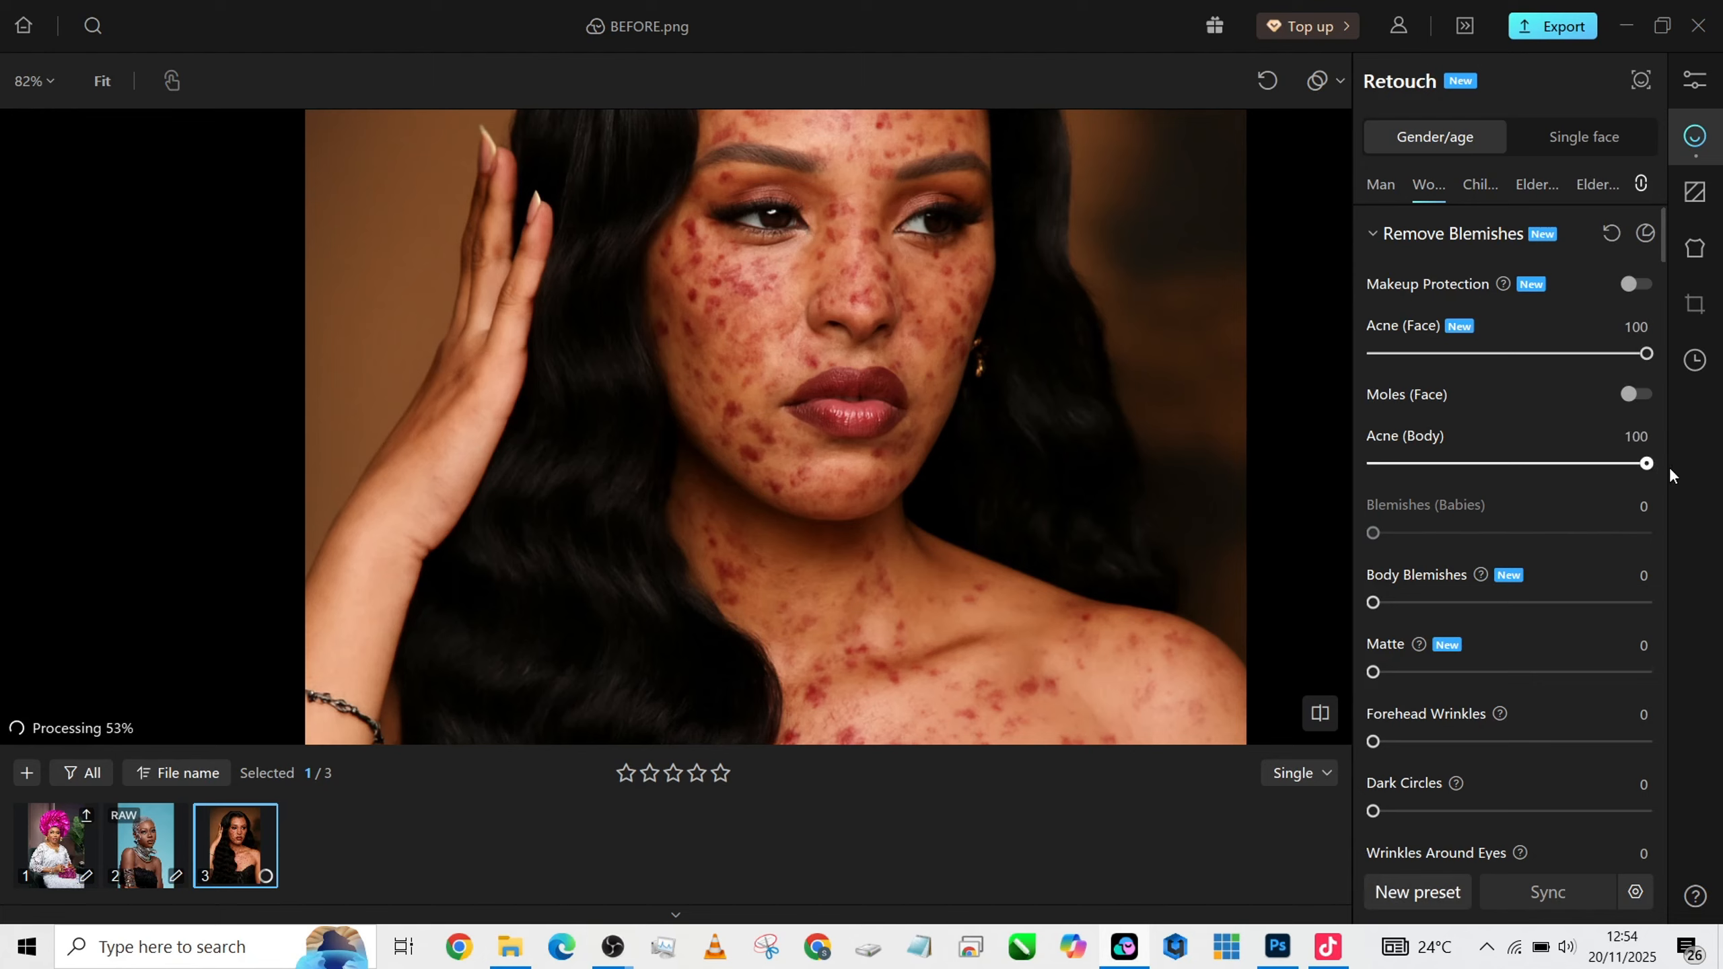
{"action": "left_click", "coordinate": [1635, 398]}
{"action": "scroll", "coordinate": [1513, 475], "scroll_direction": "down", "scroll_amount": 1}
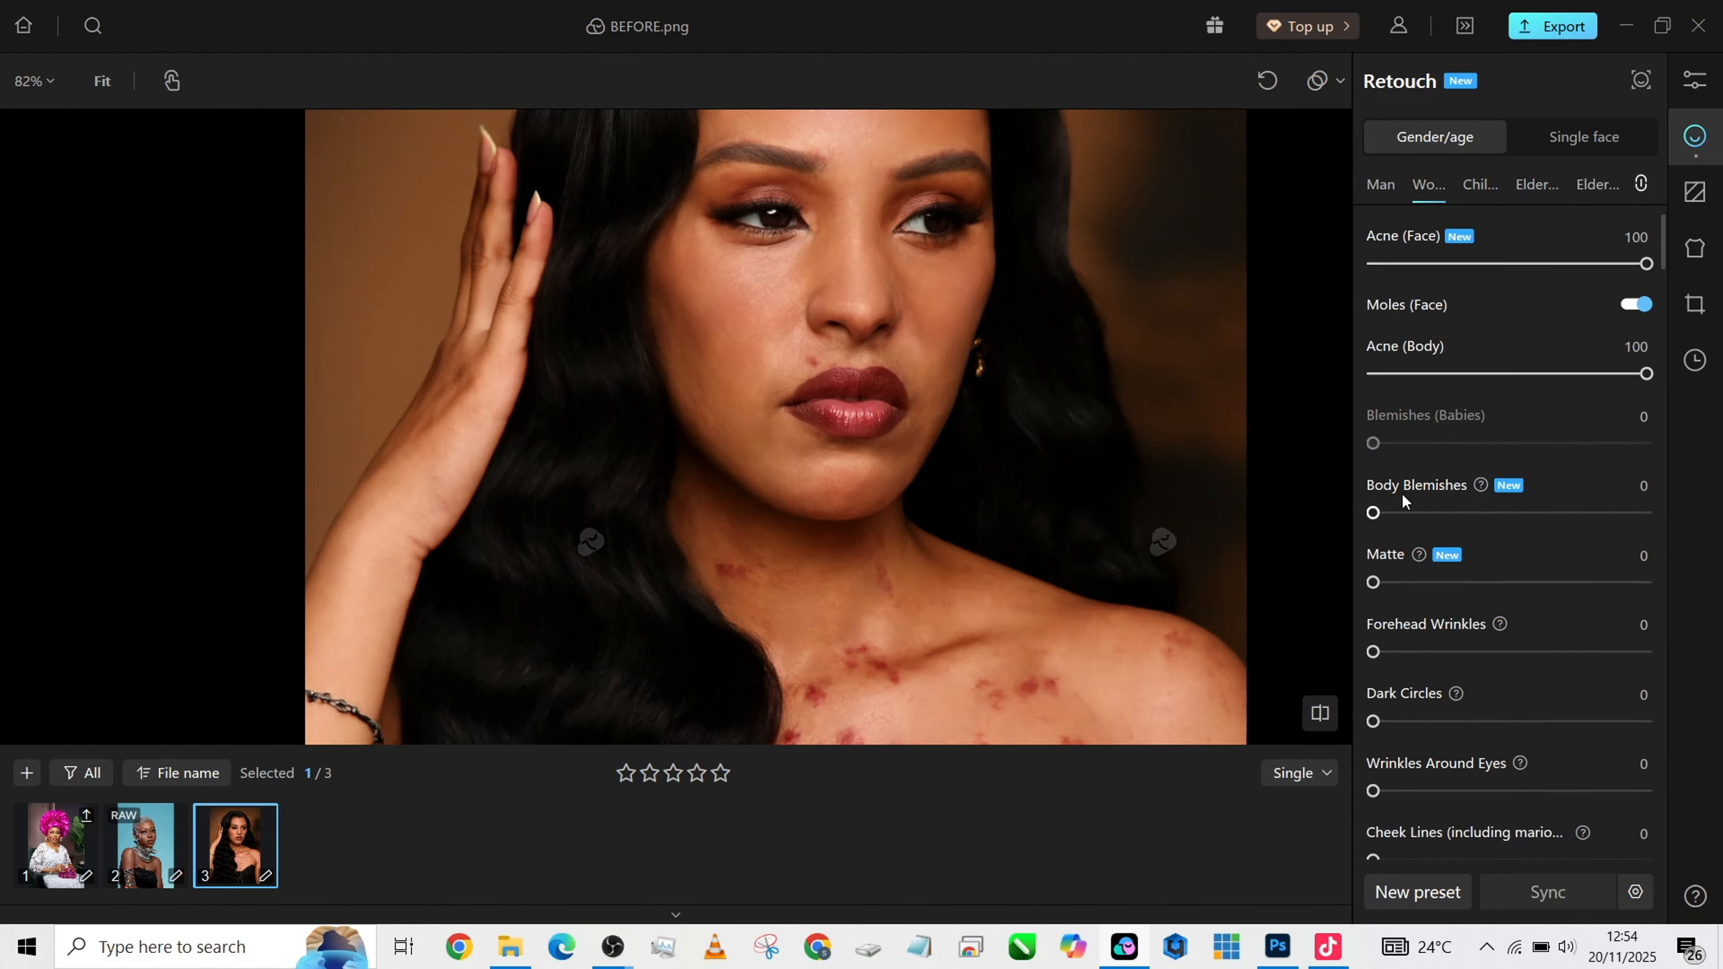
{"action": "left_click_drag", "start_coordinate": [1373, 512], "coordinate": [1649, 513]}
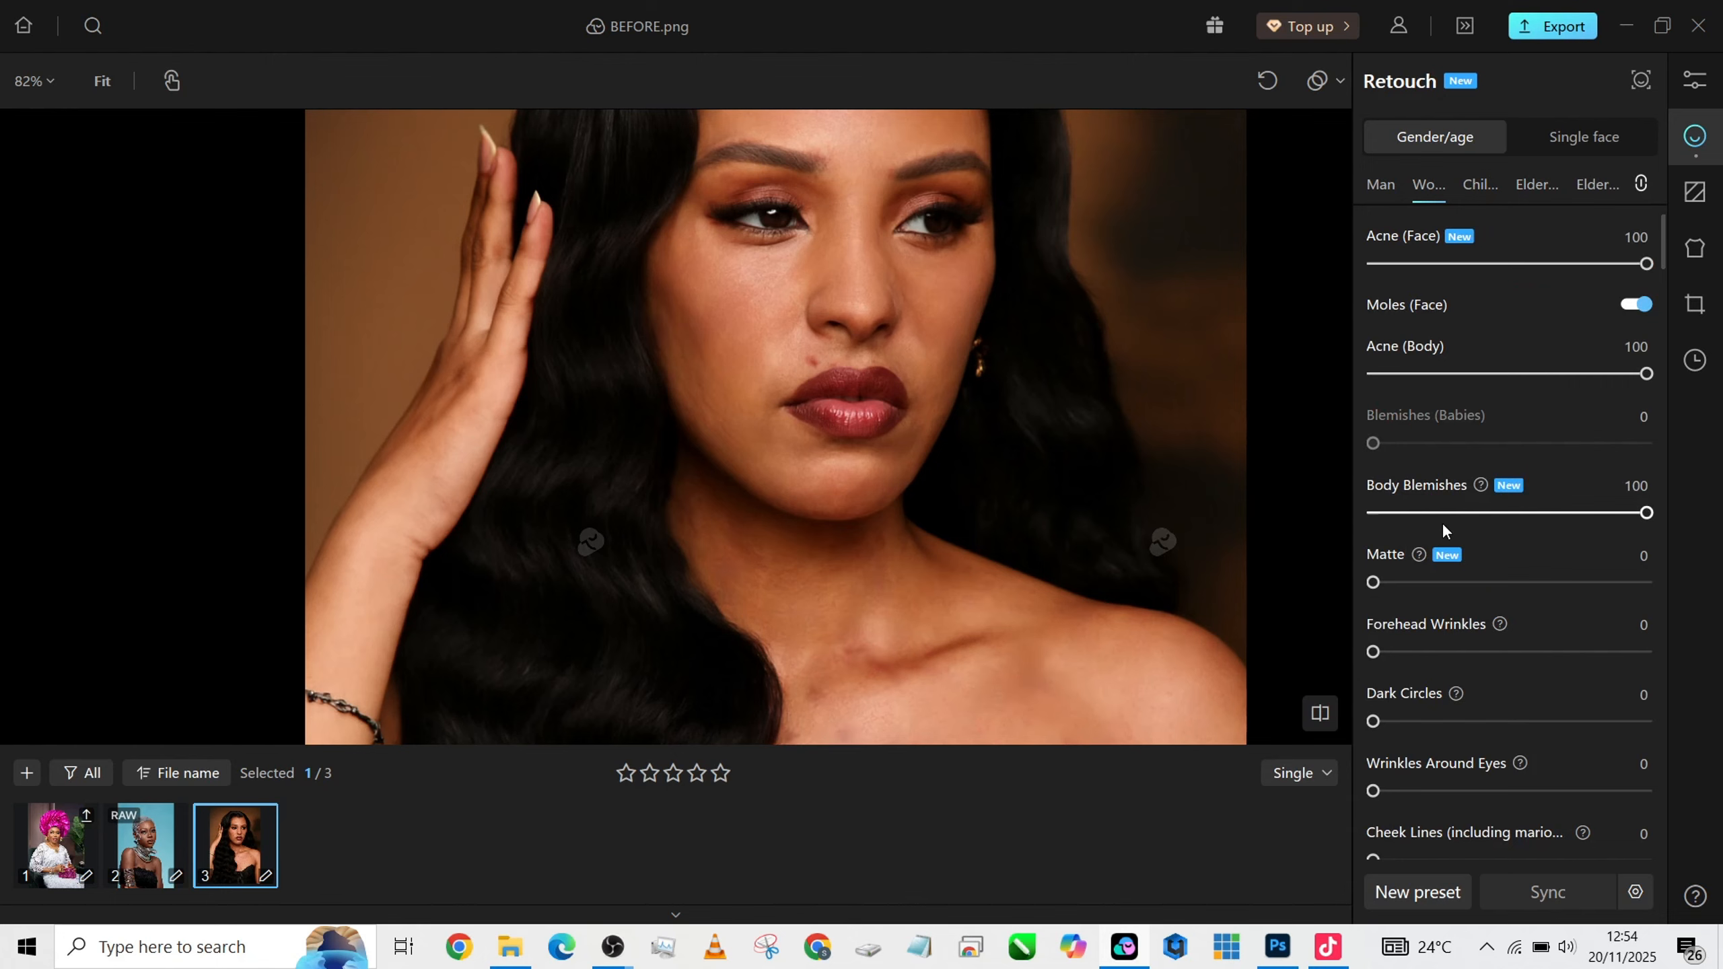
{"action": "scroll", "coordinate": [687, 361], "scroll_direction": "down", "scroll_amount": 4}
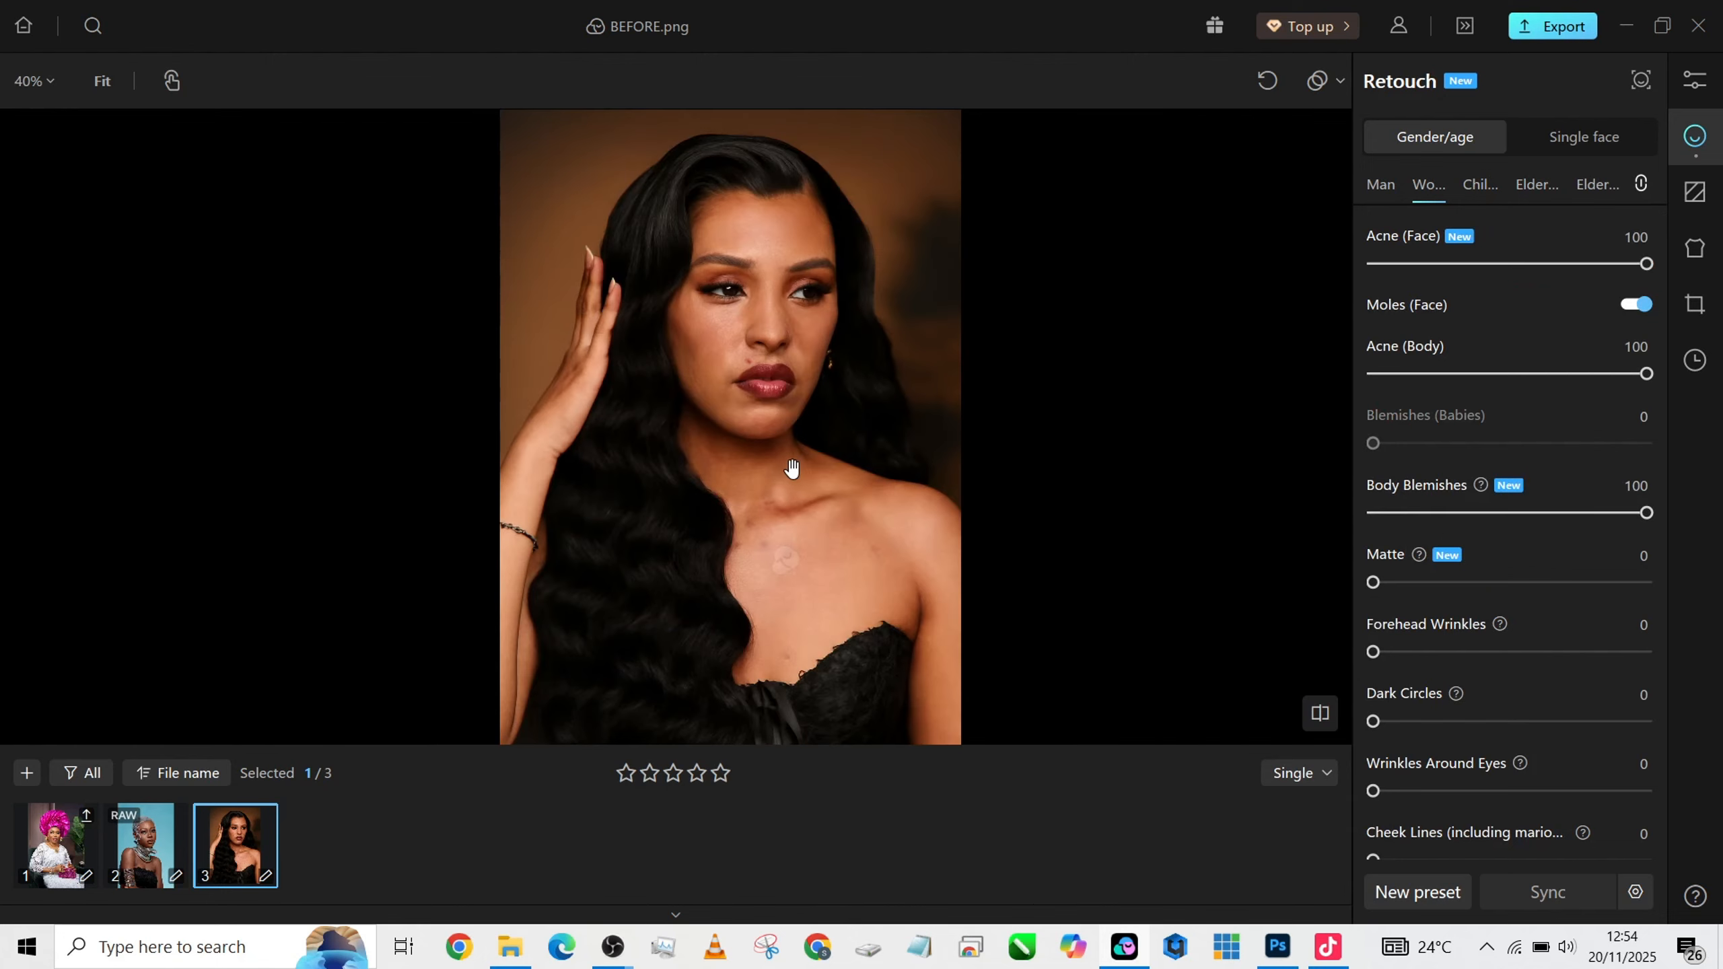
Compare the retouched skin against the original and recentre the view on her face
{"action": "left_click", "coordinate": [799, 466]}
{"action": "left_click", "coordinate": [799, 466]}
{"action": "left_click", "coordinate": [800, 464]}
{"action": "left_click", "coordinate": [801, 461]}
{"action": "left_click", "coordinate": [801, 458]}
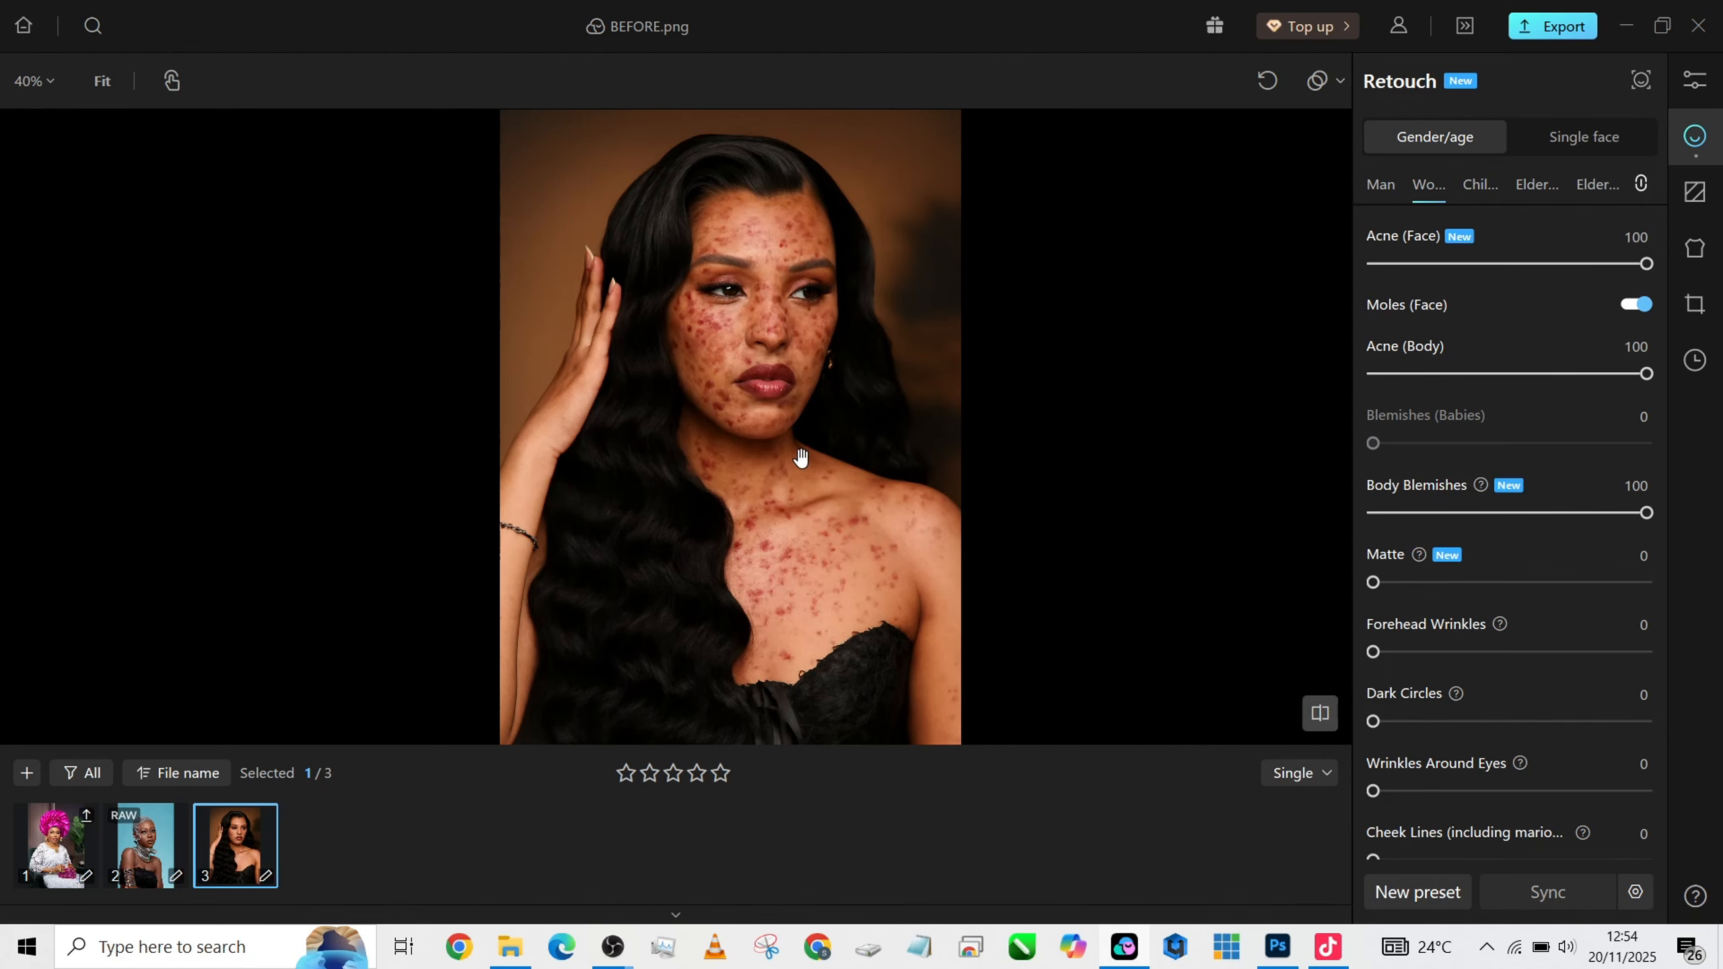
{"action": "left_click", "coordinate": [800, 458]}
{"action": "scroll", "coordinate": [715, 131], "scroll_direction": "up", "scroll_amount": 3}
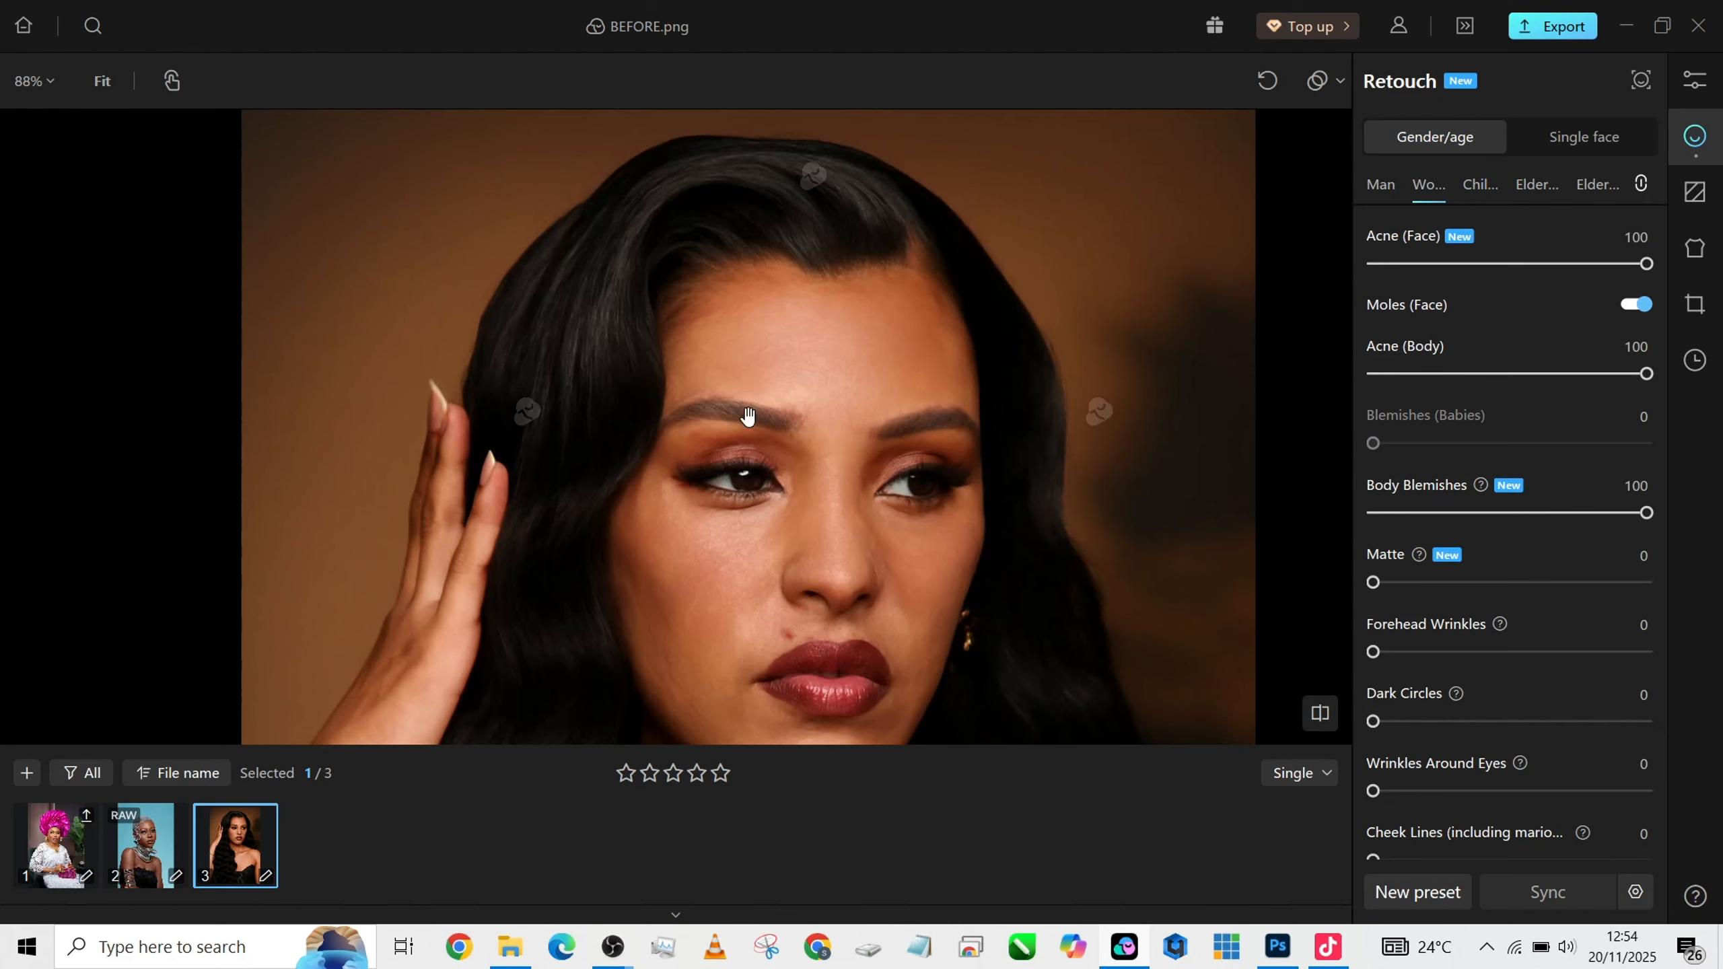
{"action": "left_click_drag", "start_coordinate": [815, 302], "coordinate": [844, 260]}
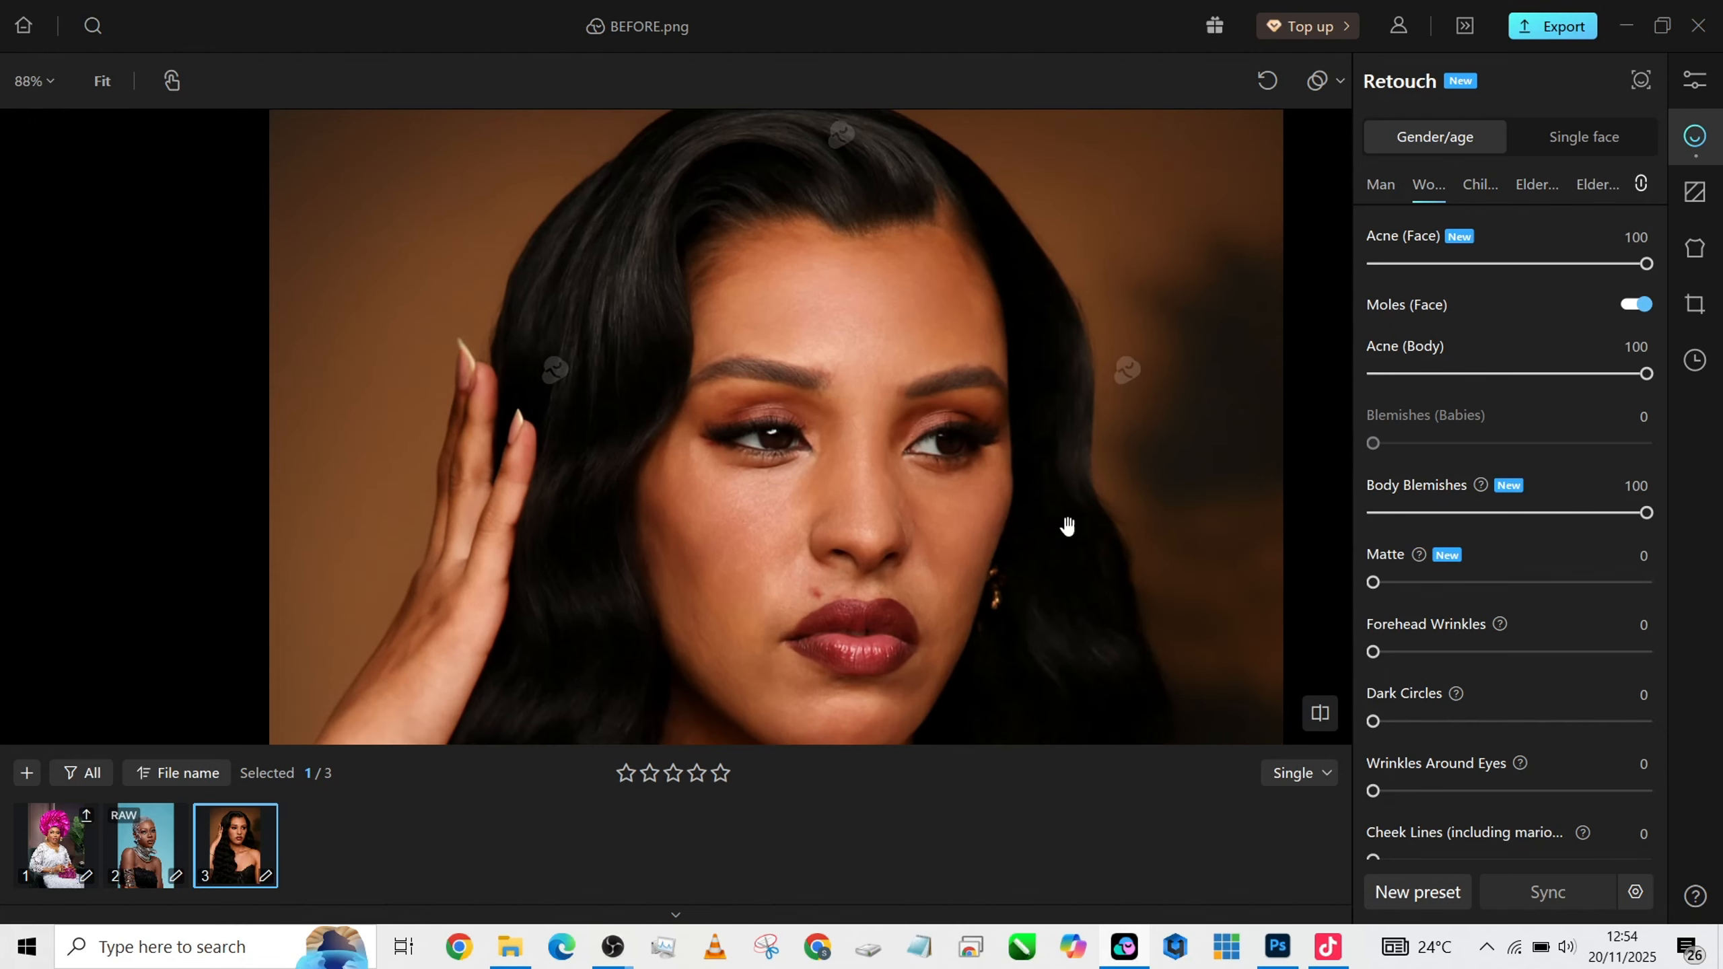
Set Frequency Separation (Face) to 74
{"action": "scroll", "coordinate": [1510, 638], "scroll_direction": "down", "scroll_amount": 2}
{"action": "scroll", "coordinate": [1509, 636], "scroll_direction": "down", "scroll_amount": 6}
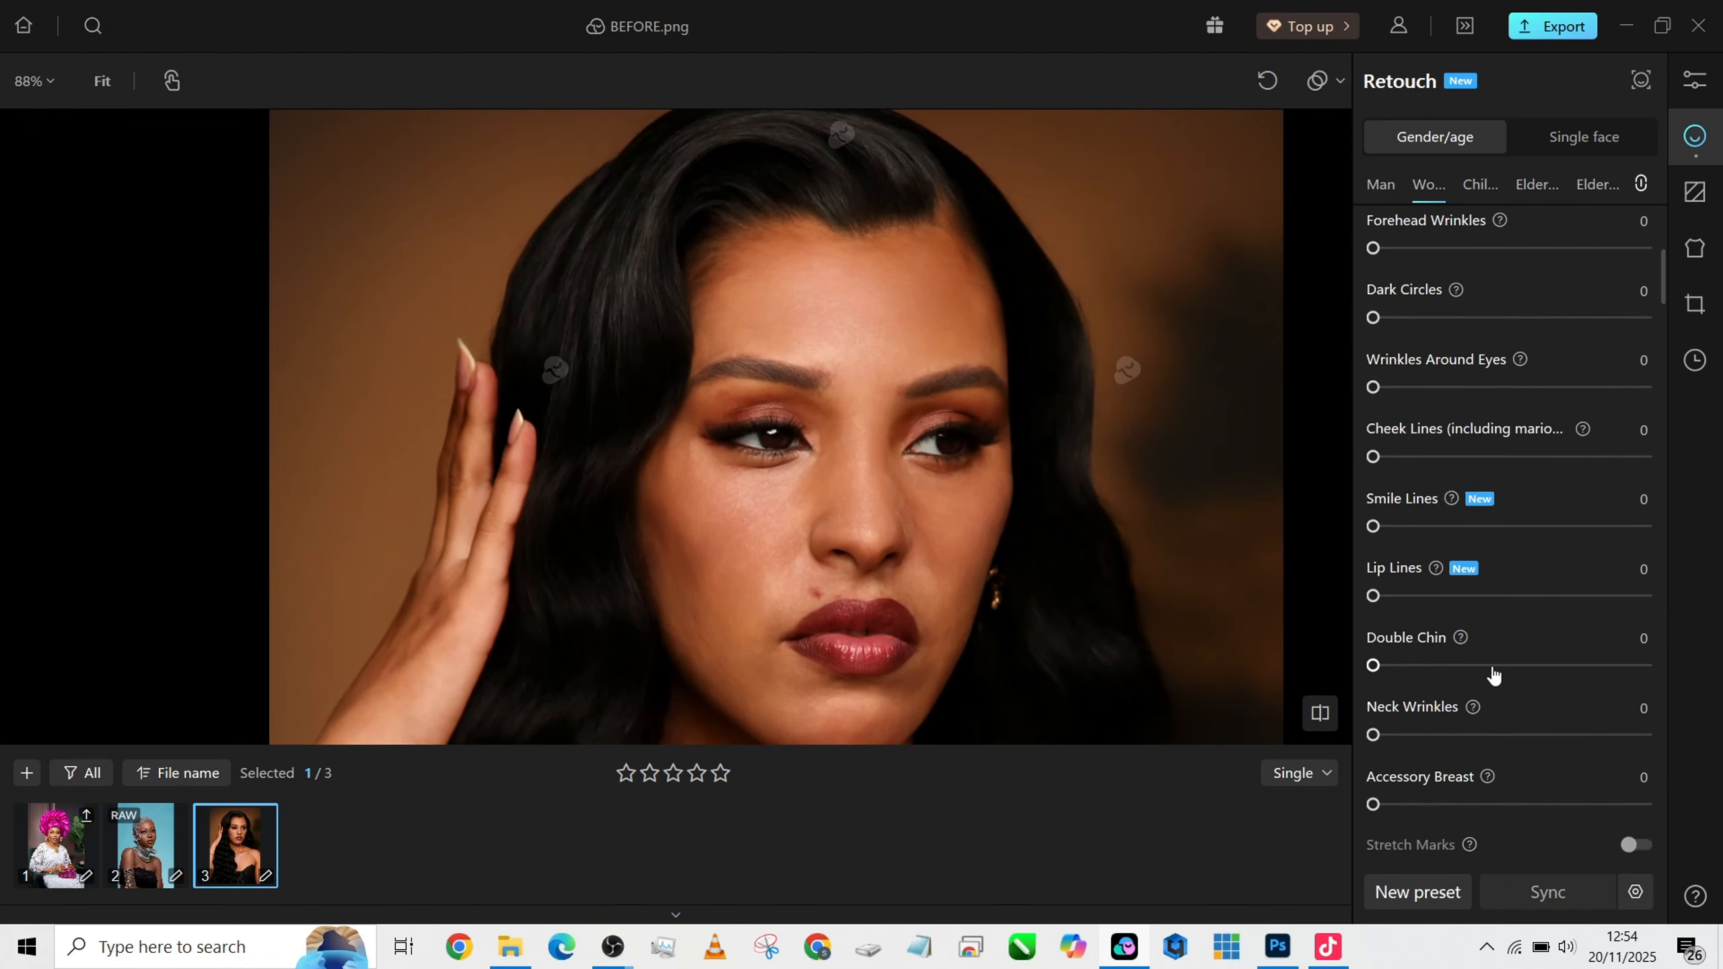
{"action": "scroll", "coordinate": [1496, 661], "scroll_direction": "down", "scroll_amount": 11}
{"action": "left_click_drag", "start_coordinate": [1379, 392], "coordinate": [1575, 406]}
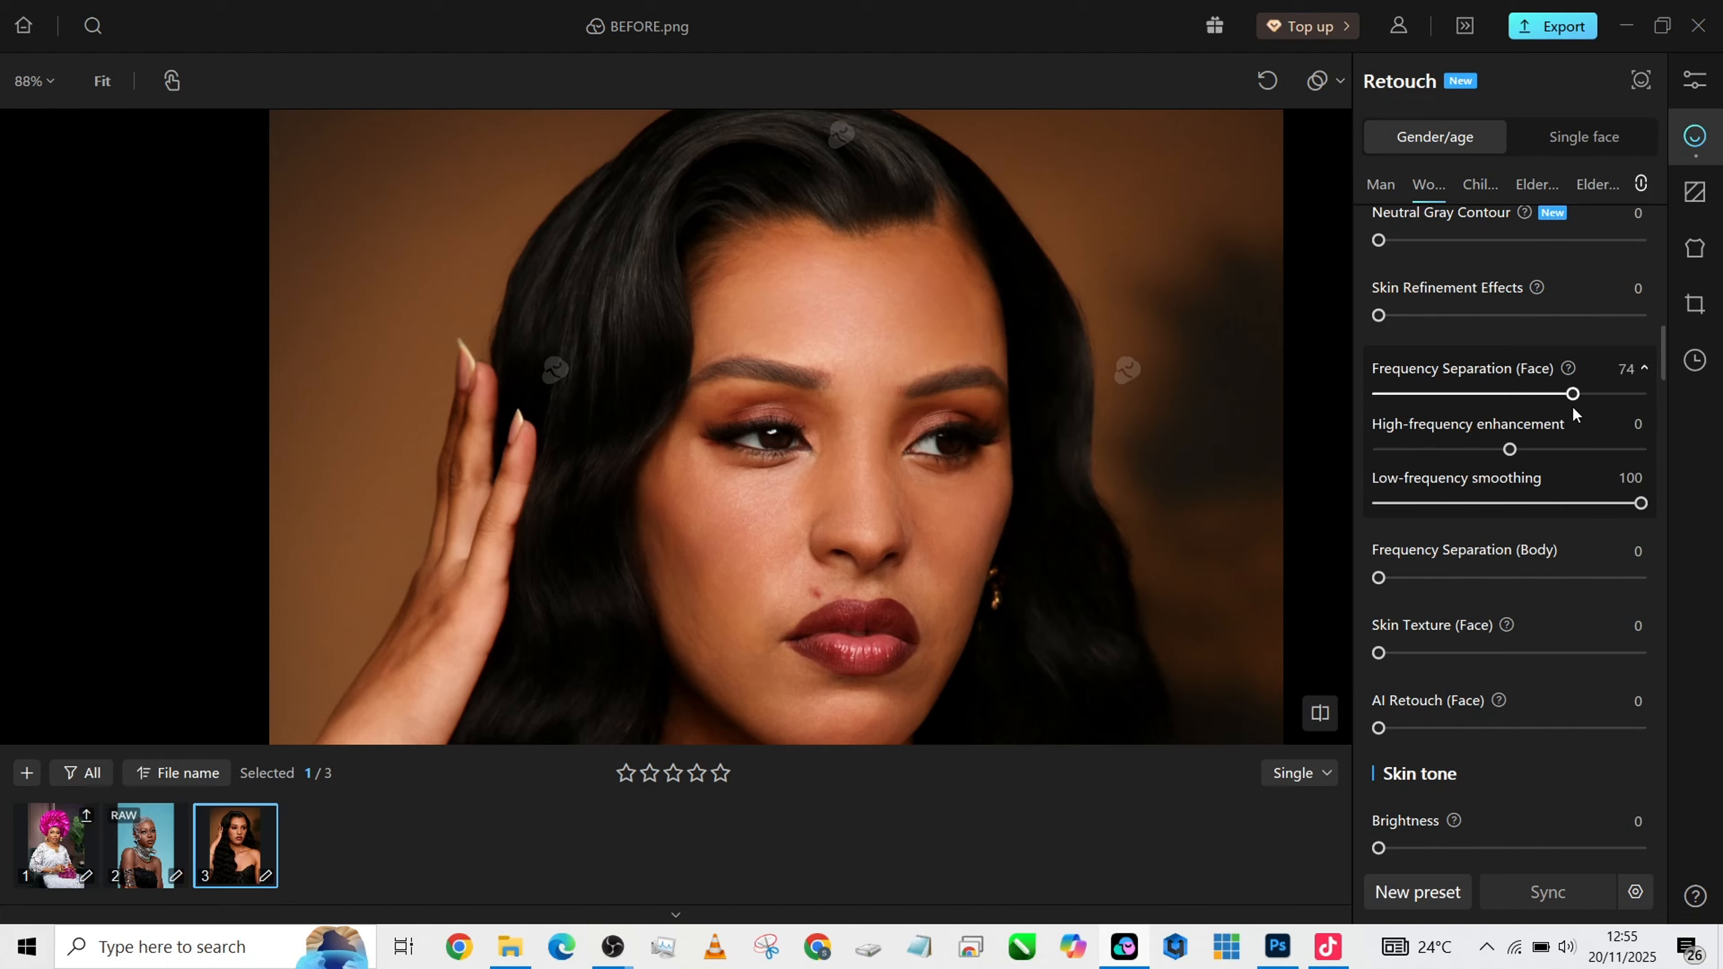
Set high-frequency enhancement -13, skin refinement 29, neutral gray contour 99 and body frequency separation 100
{"action": "left_click_drag", "start_coordinate": [1509, 454], "coordinate": [1496, 462]}
{"action": "left_click_drag", "start_coordinate": [1426, 327], "coordinate": [1455, 318]}
{"action": "left_click_drag", "start_coordinate": [1380, 241], "coordinate": [1640, 245]}
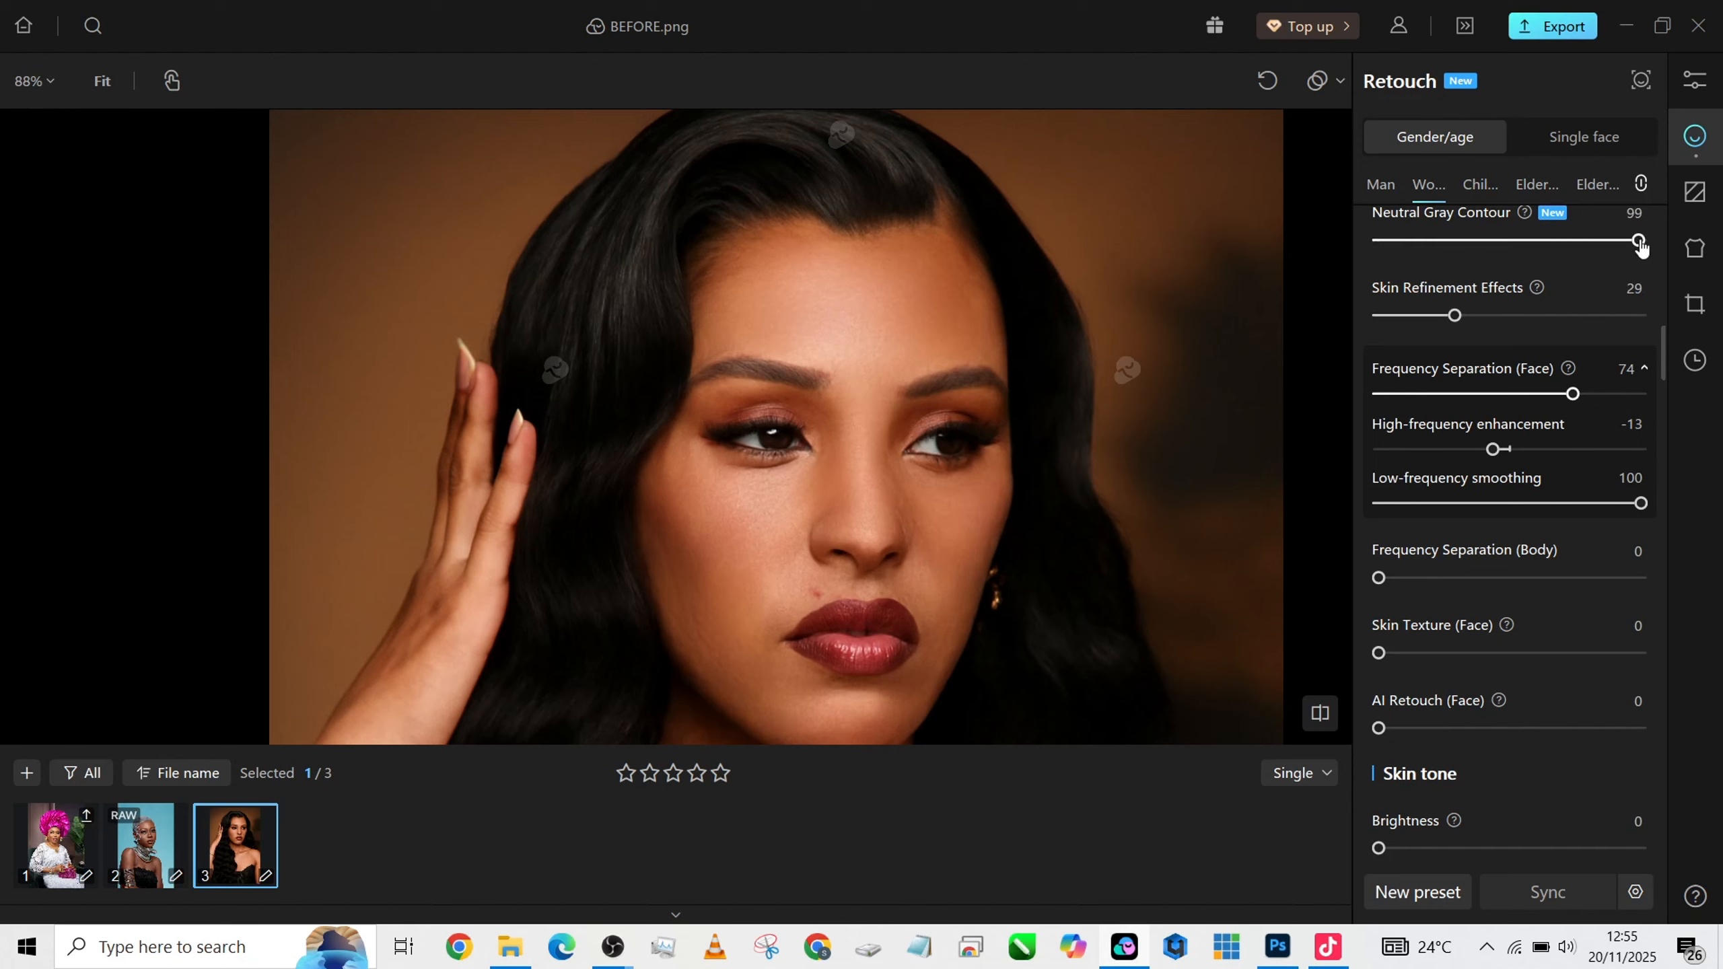
{"action": "scroll", "coordinate": [610, 407], "scroll_direction": "down", "scroll_amount": 5}
{"action": "scroll", "coordinate": [1527, 515], "scroll_direction": "down", "scroll_amount": 5}
{"action": "left_click_drag", "start_coordinate": [1379, 466], "coordinate": [1648, 468]}
Set Skin Tone Balance (Multiple) to 66 and Skin Tone Balance (Body) to 44
{"action": "scroll", "coordinate": [1549, 645], "scroll_direction": "down", "scroll_amount": 1}
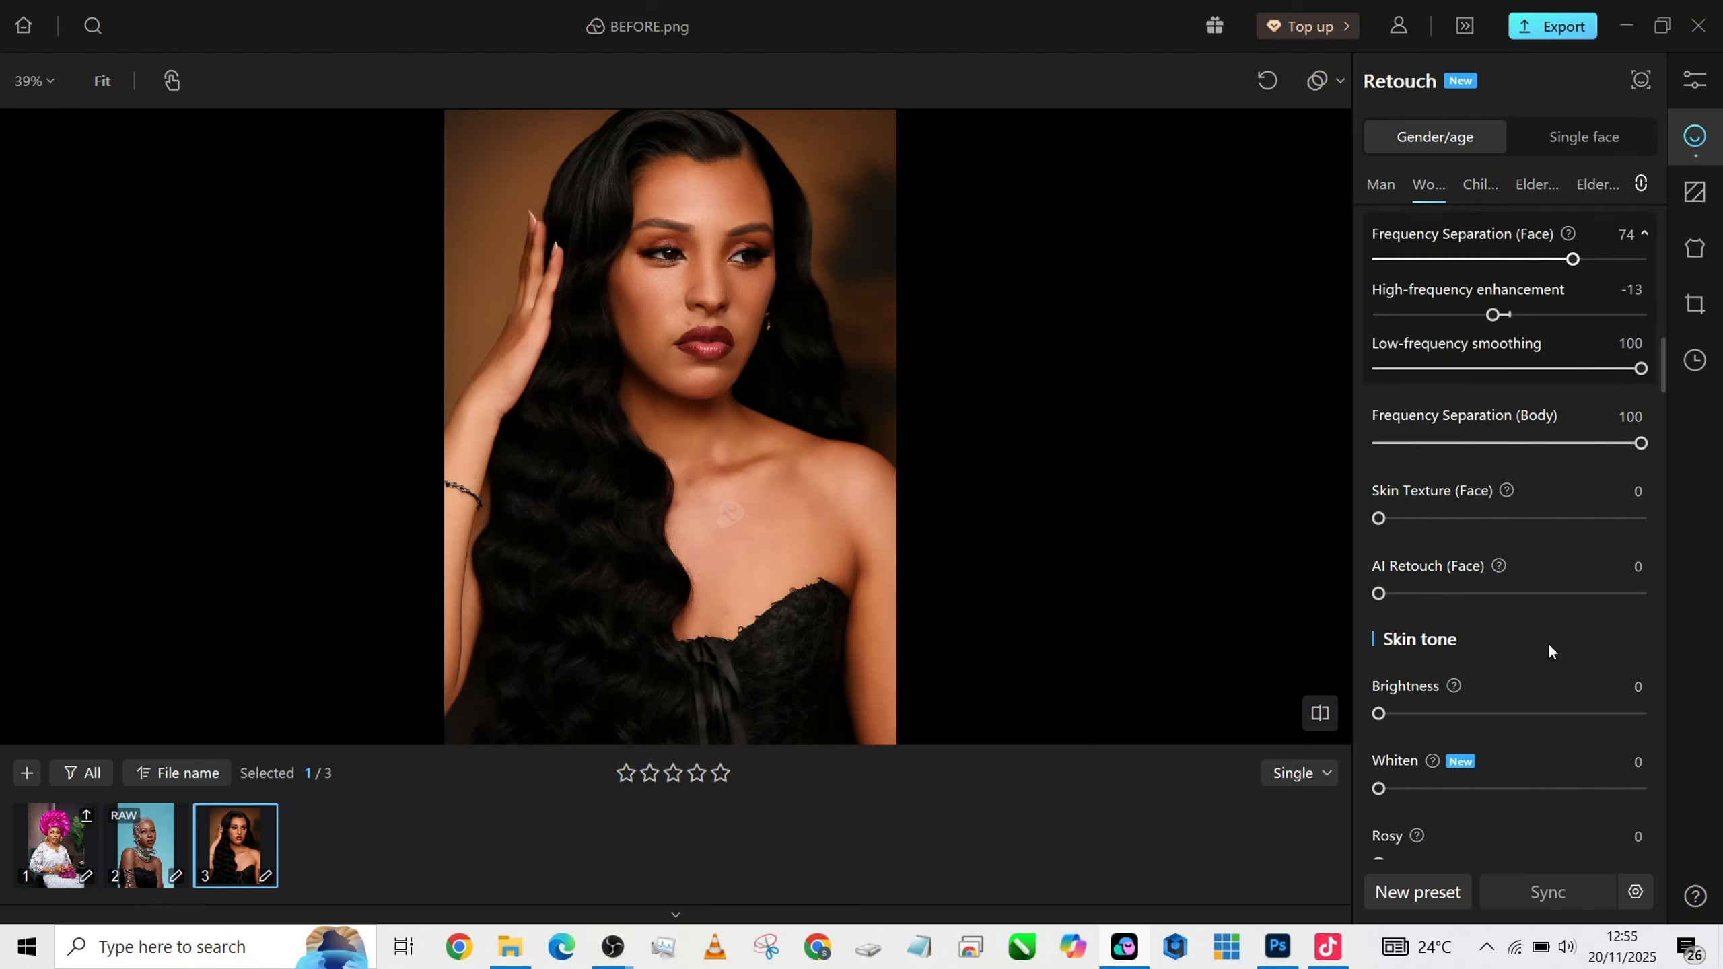
{"action": "scroll", "coordinate": [1548, 642], "scroll_direction": "down", "scroll_amount": 5}
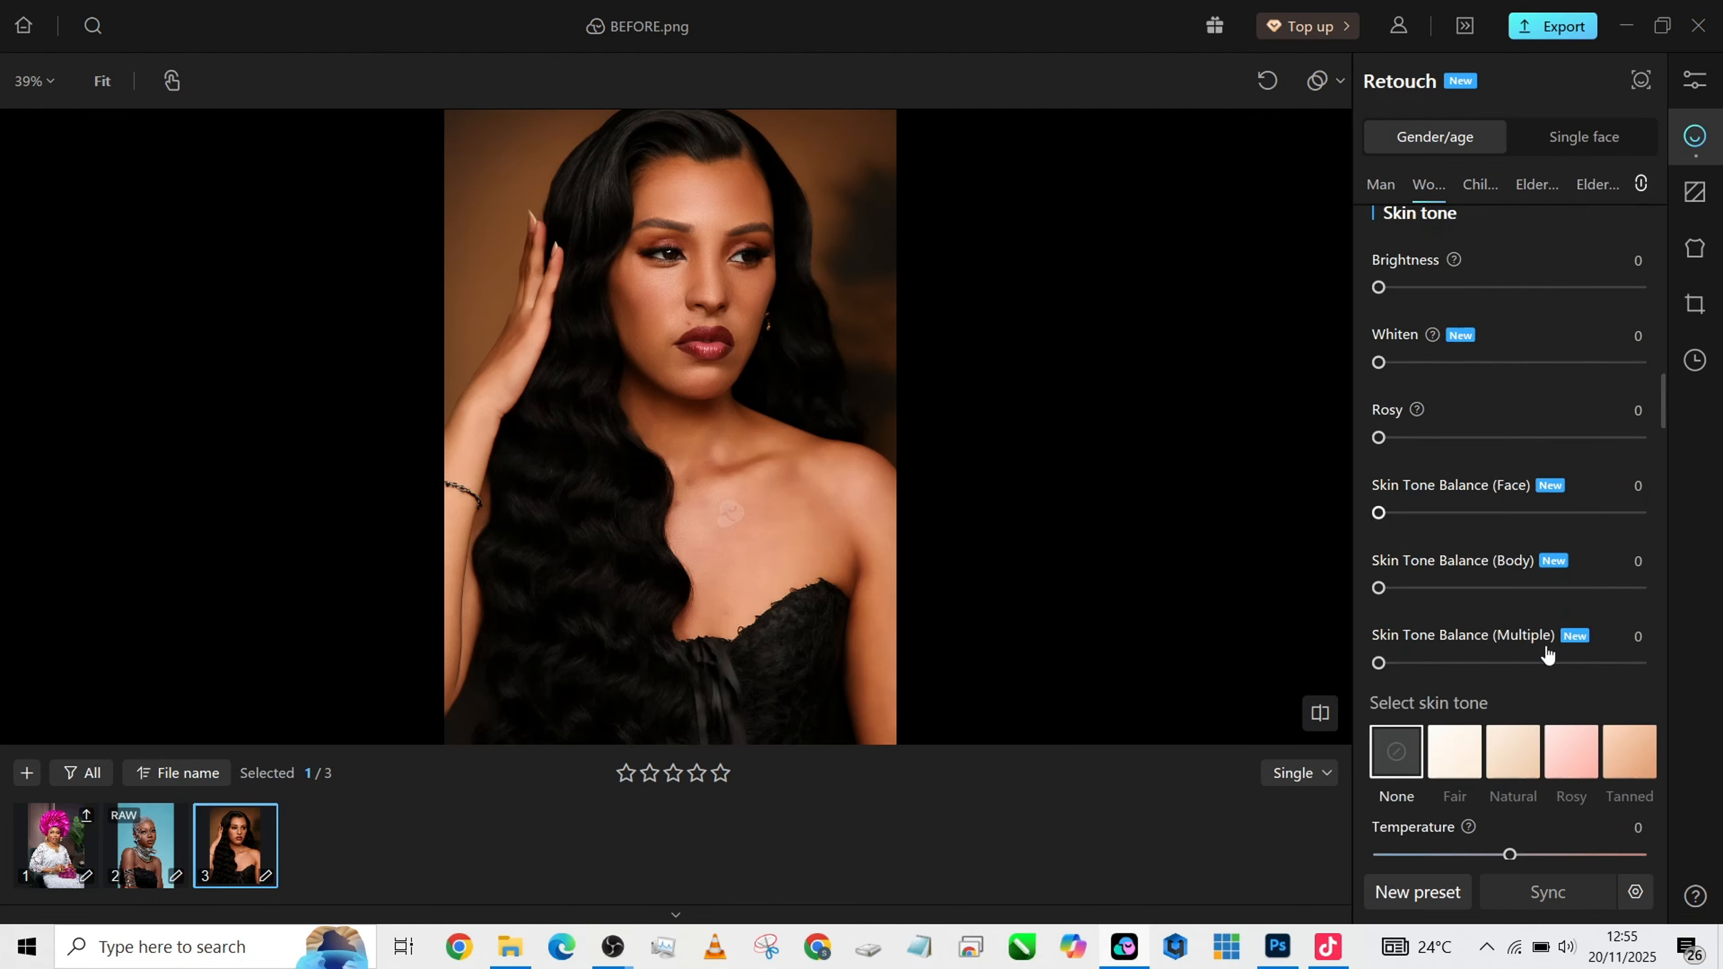
{"action": "scroll", "coordinate": [1548, 655], "scroll_direction": "down", "scroll_amount": 2}
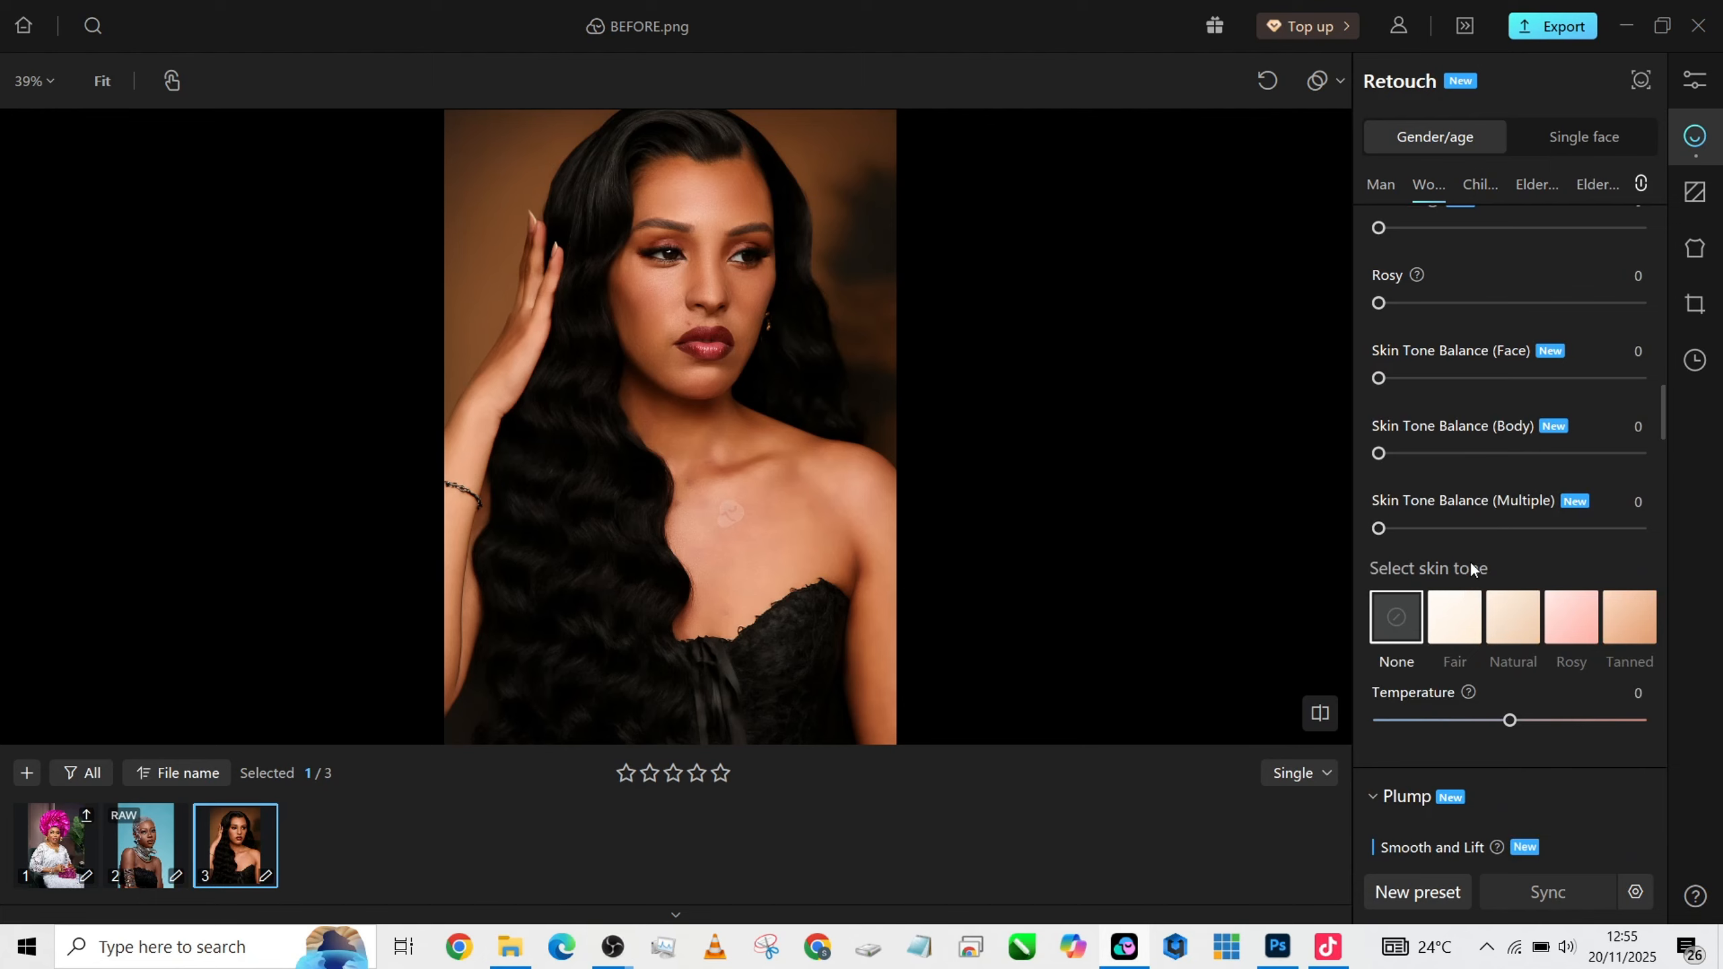
{"action": "scroll", "coordinate": [1465, 611], "scroll_direction": "up", "scroll_amount": 2}
{"action": "left_click_drag", "start_coordinate": [1435, 654], "coordinate": [1554, 649]}
{"action": "left_click_drag", "start_coordinate": [1378, 565], "coordinate": [1496, 566]}
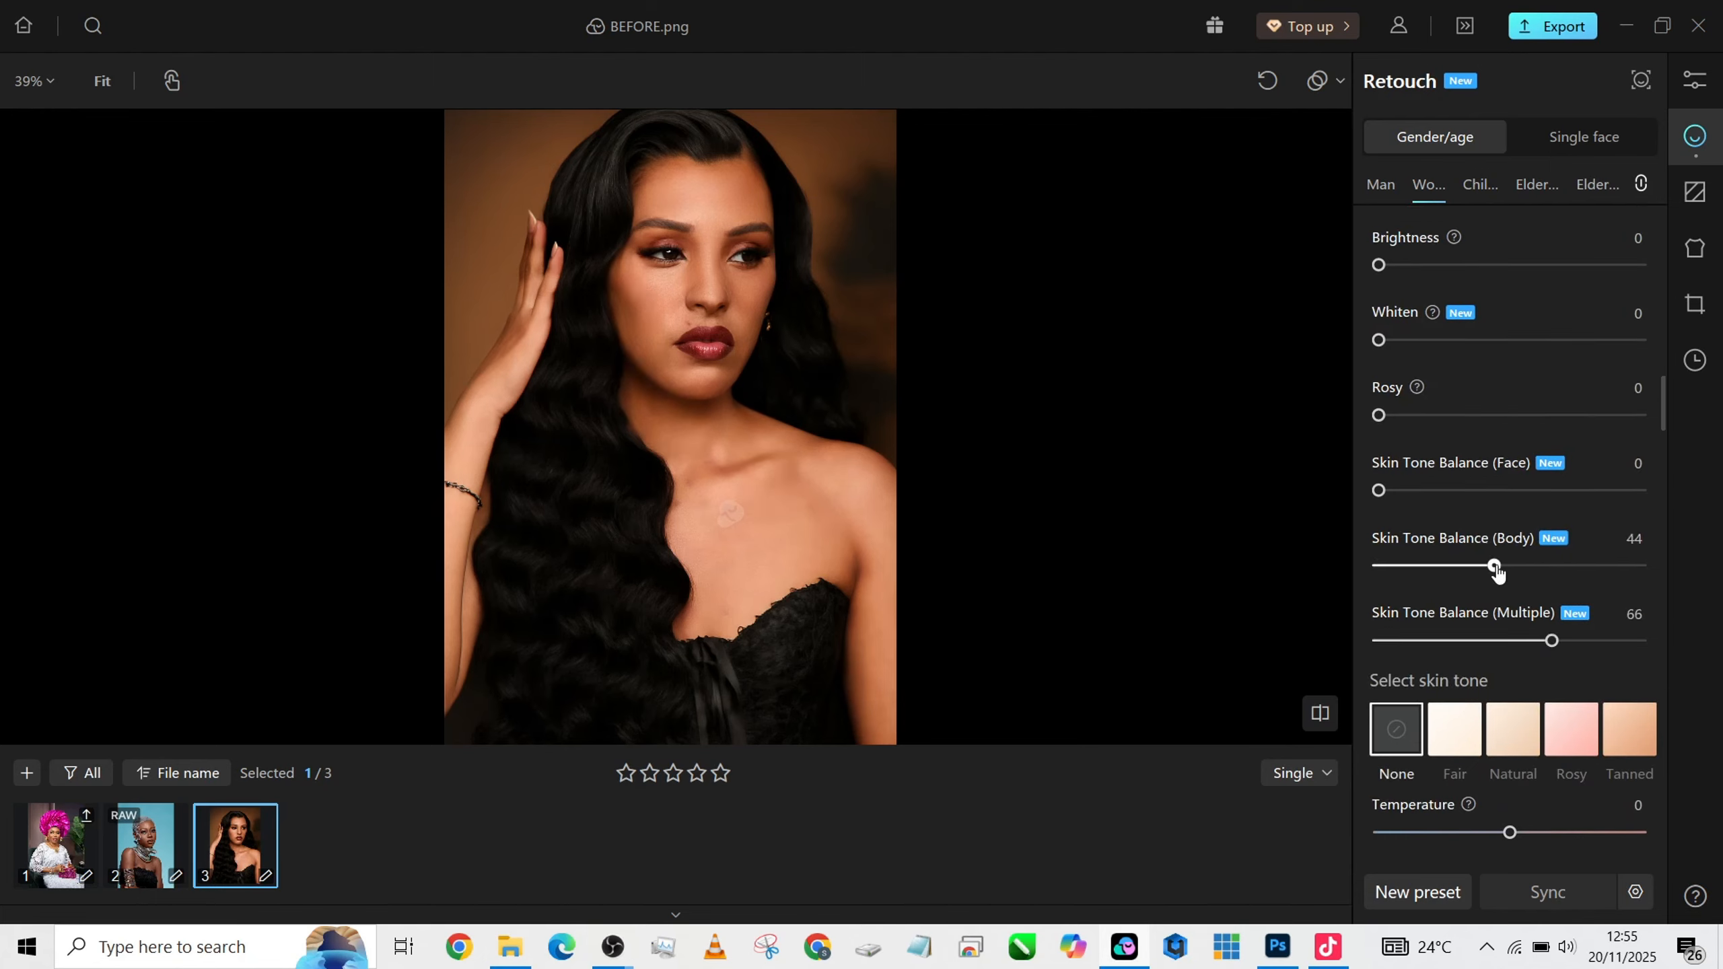
Choose the Natural skin tone with temperature 98 and intensity 12
{"action": "left_click", "coordinate": [1622, 734]}
{"action": "left_click", "coordinate": [1514, 726]}
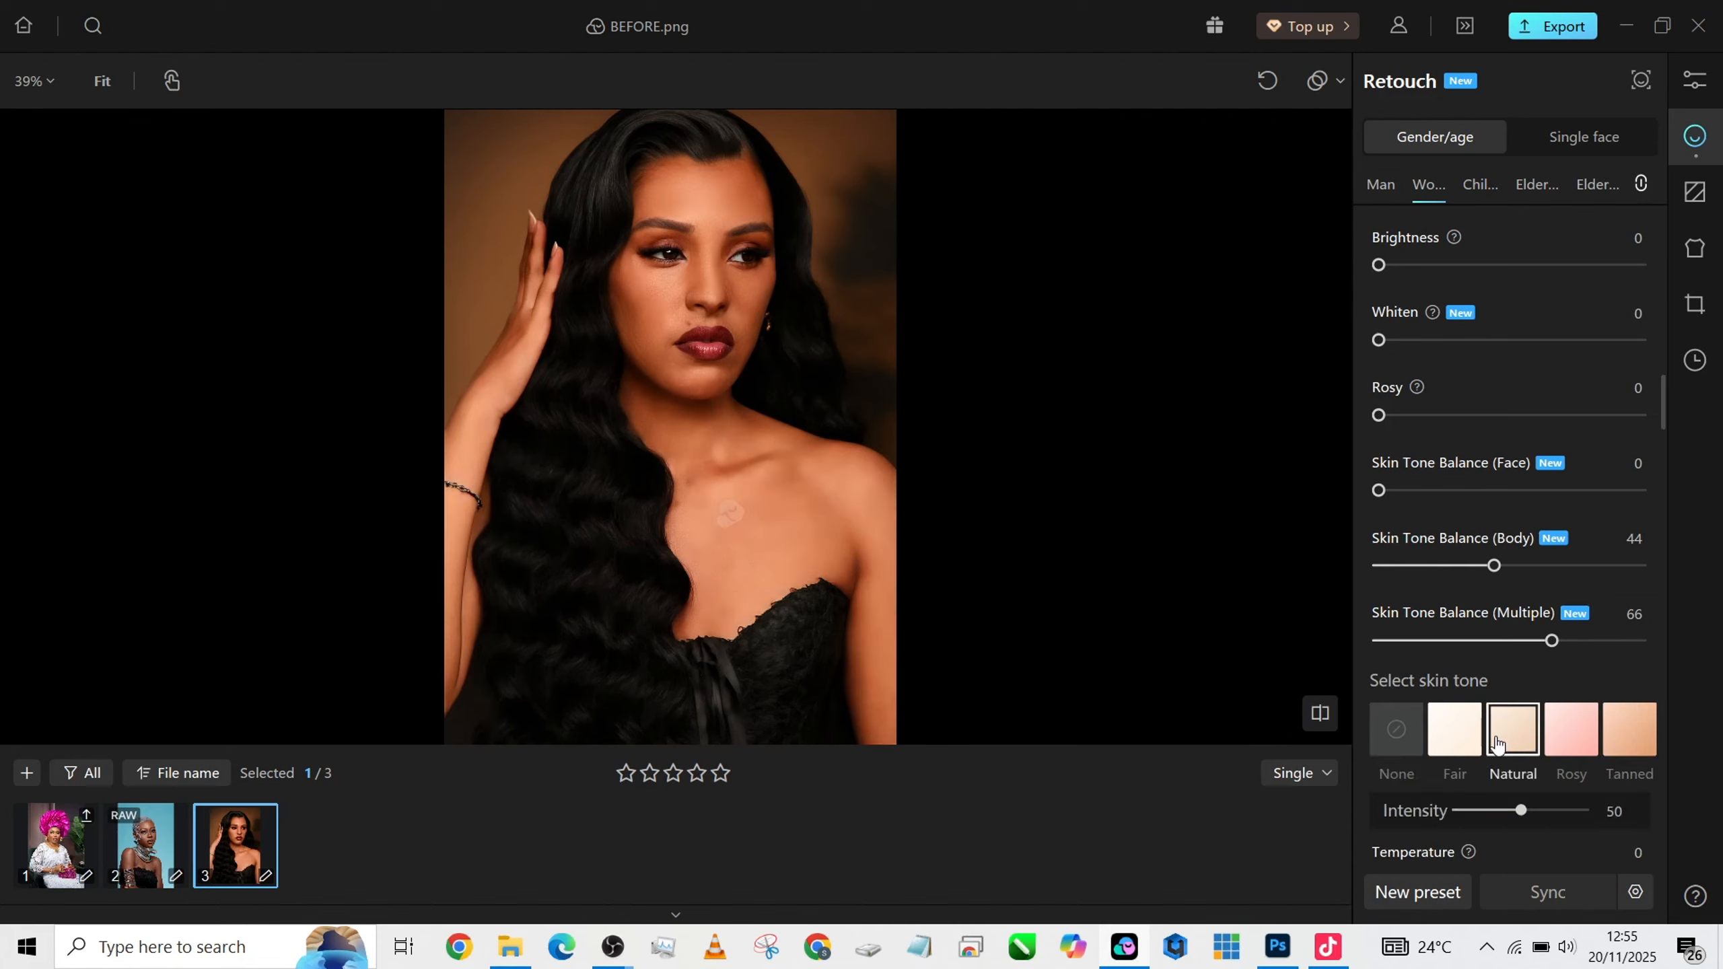
{"action": "scroll", "coordinate": [1516, 706], "scroll_direction": "down", "scroll_amount": 1}
{"action": "scroll", "coordinate": [1517, 705], "scroll_direction": "down", "scroll_amount": 1}
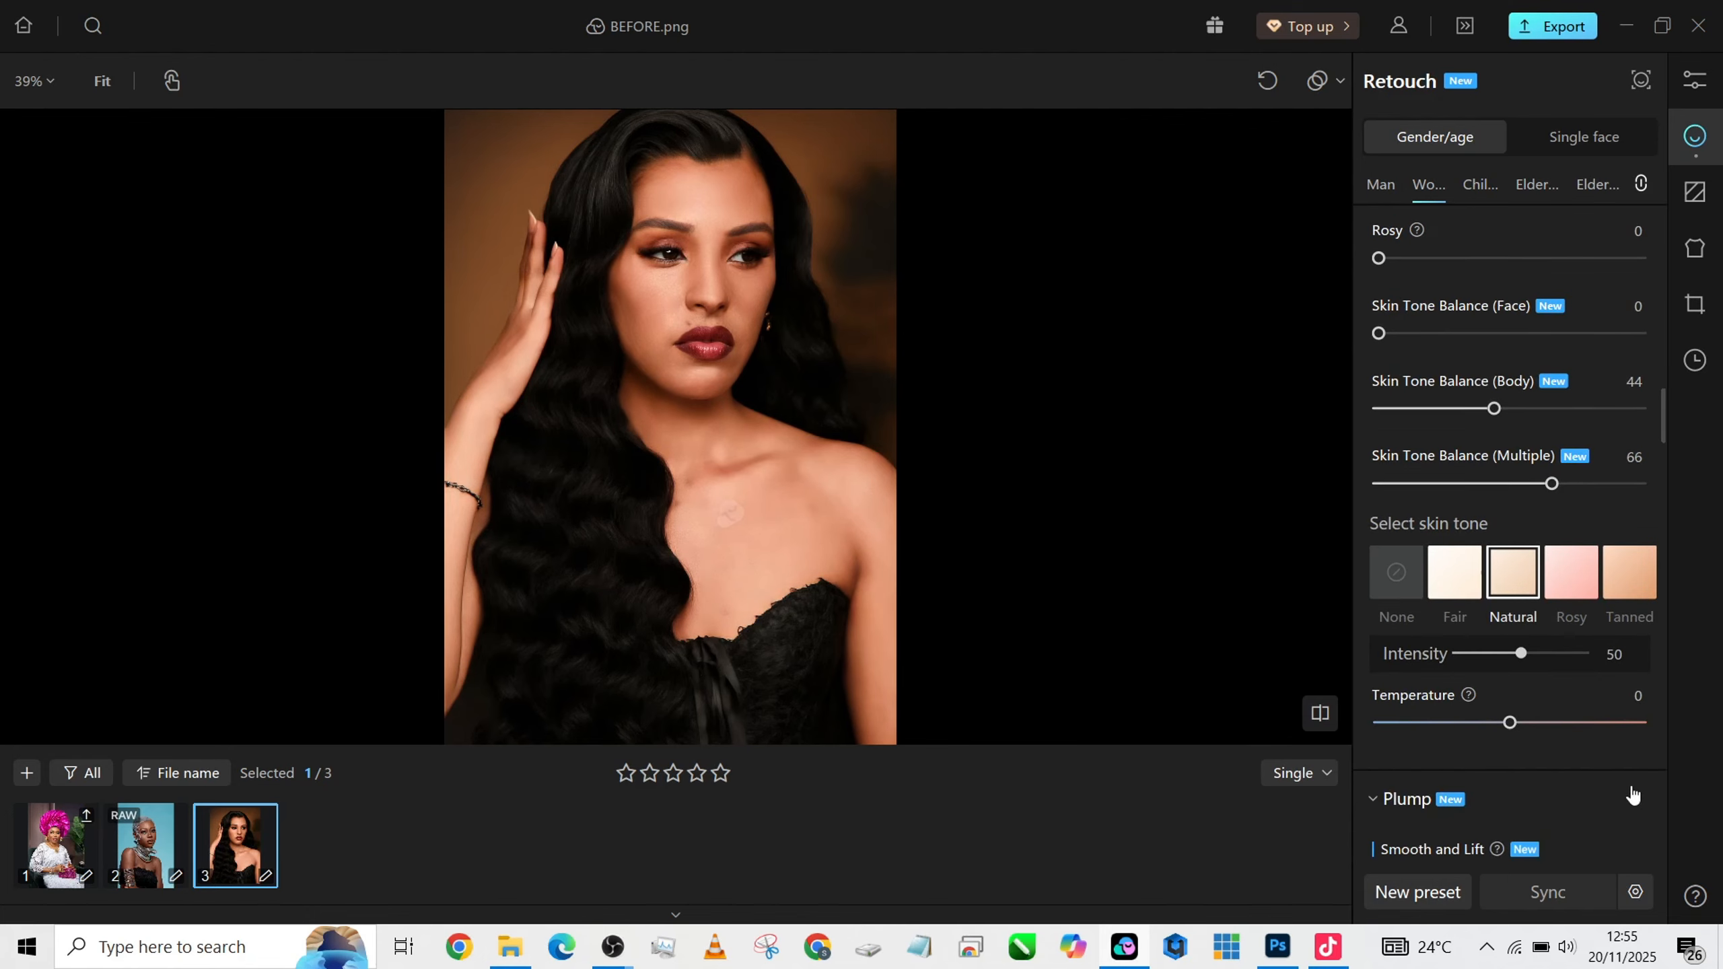
{"action": "left_click_drag", "start_coordinate": [1614, 722], "coordinate": [1639, 723]}
{"action": "left_click_drag", "start_coordinate": [1521, 653], "coordinate": [1471, 655]}
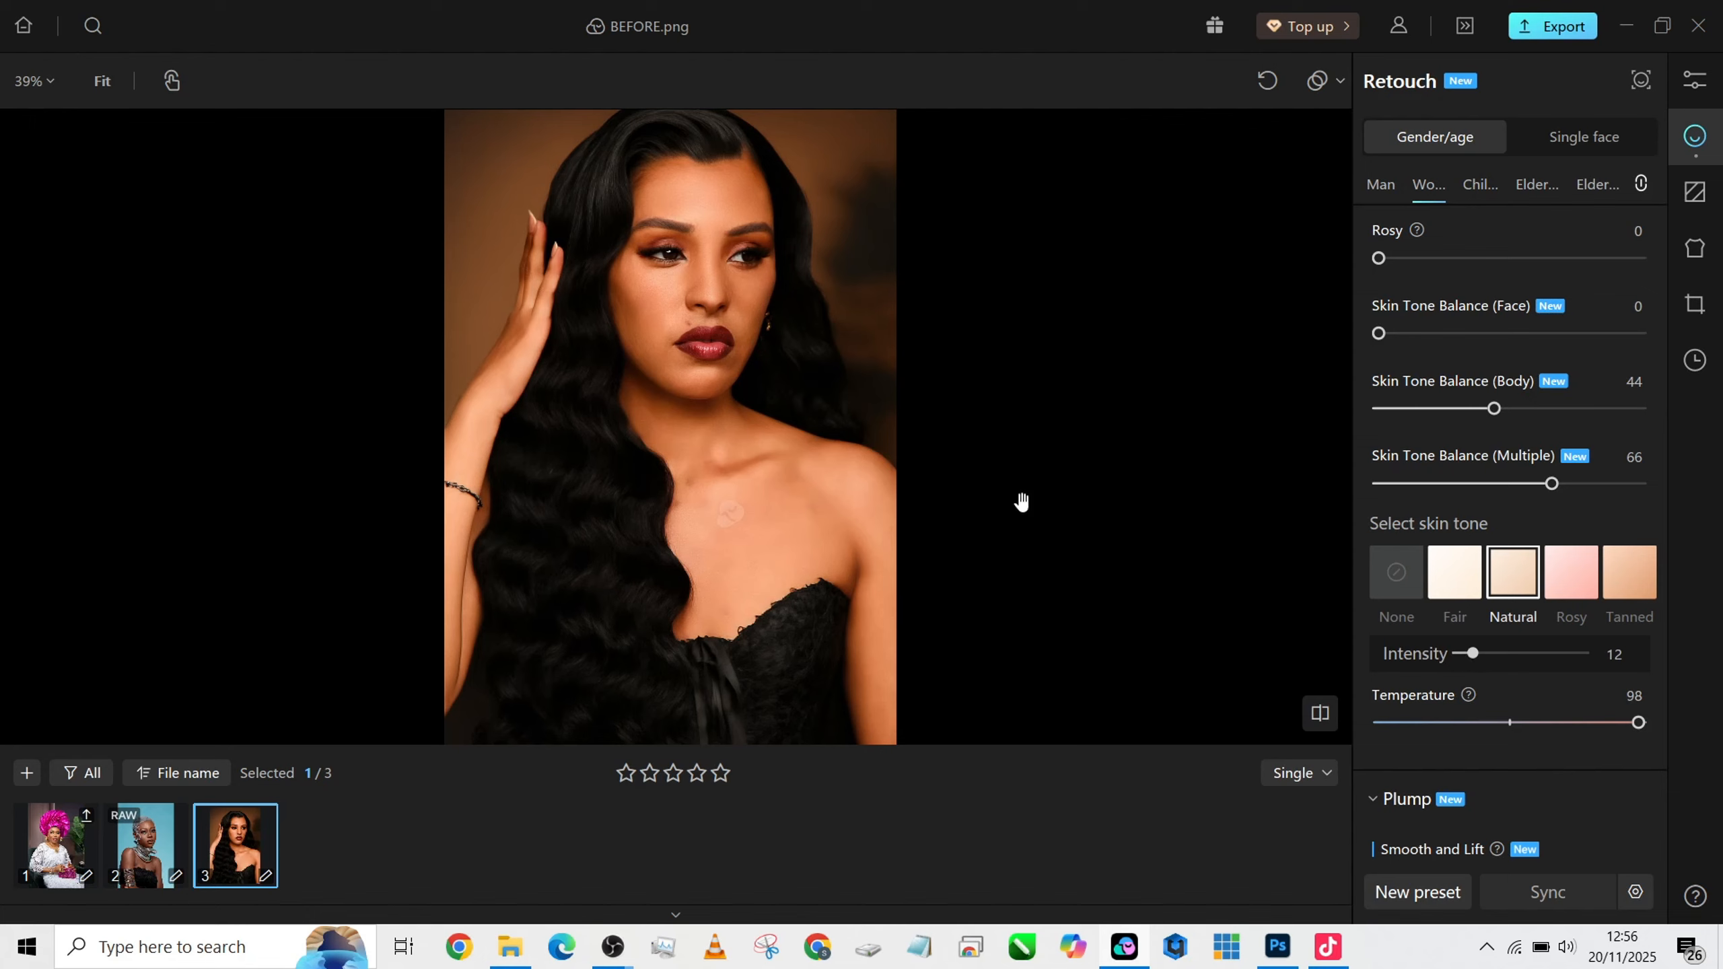
Compare the photo with the unretouched original and reposition the view
{"action": "key", "text": "backslash"}
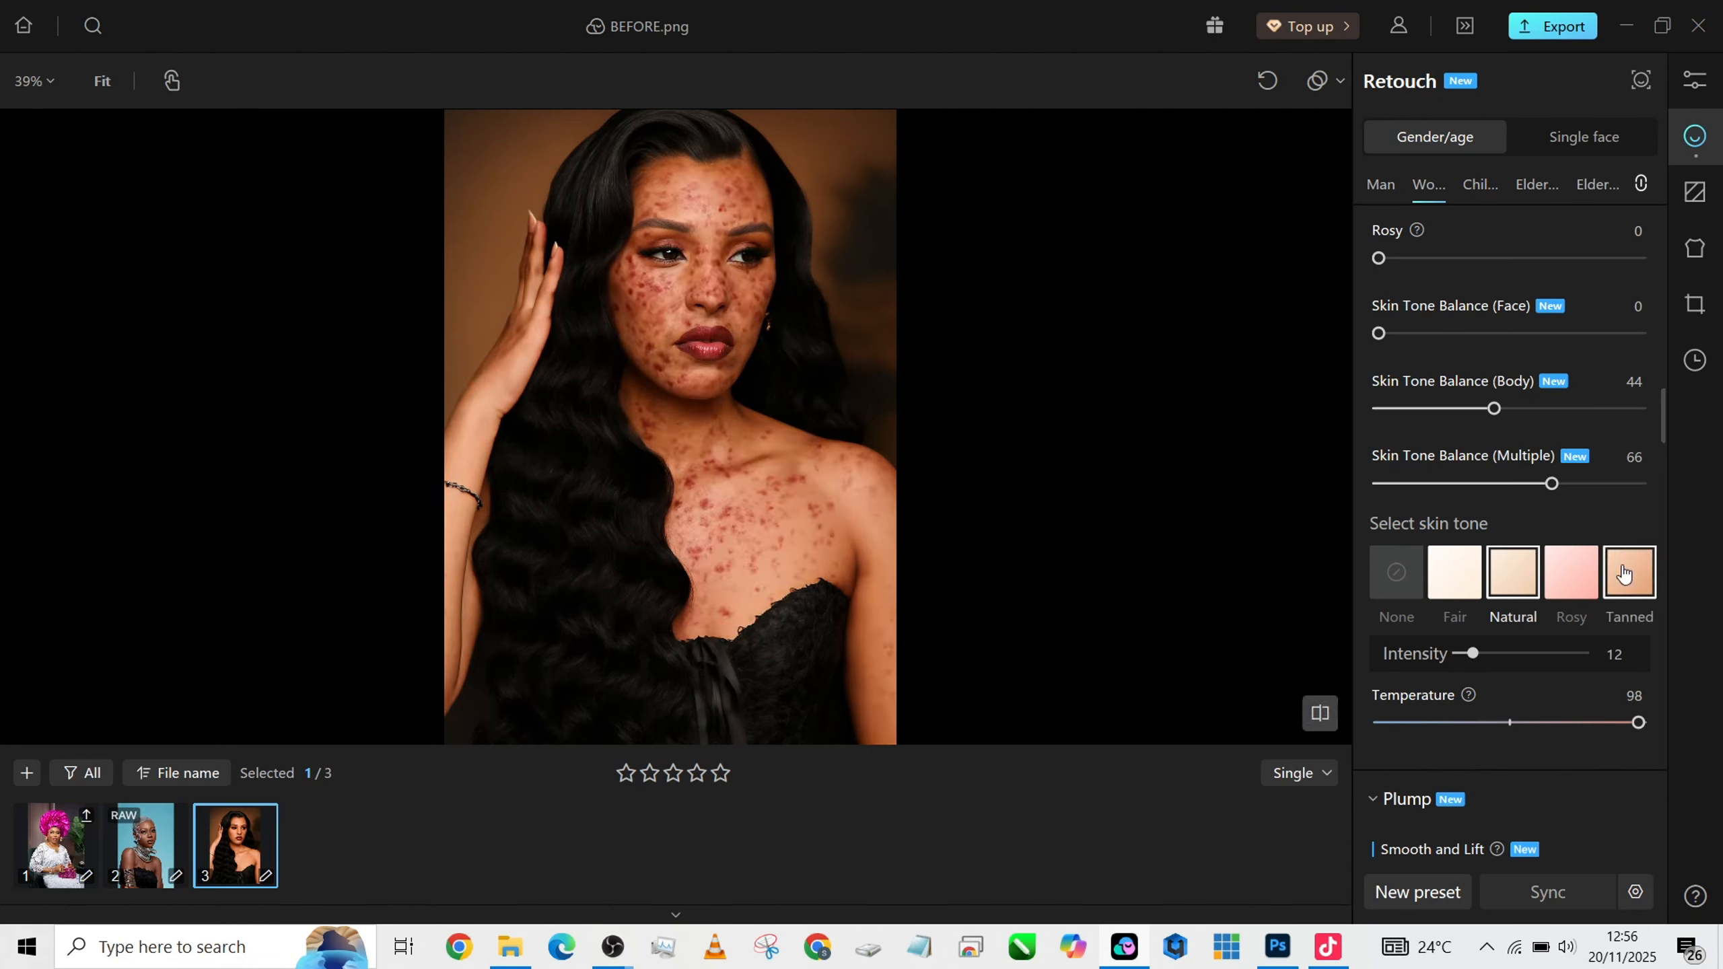
{"action": "scroll", "coordinate": [1590, 815], "scroll_direction": "down", "scroll_amount": 2}
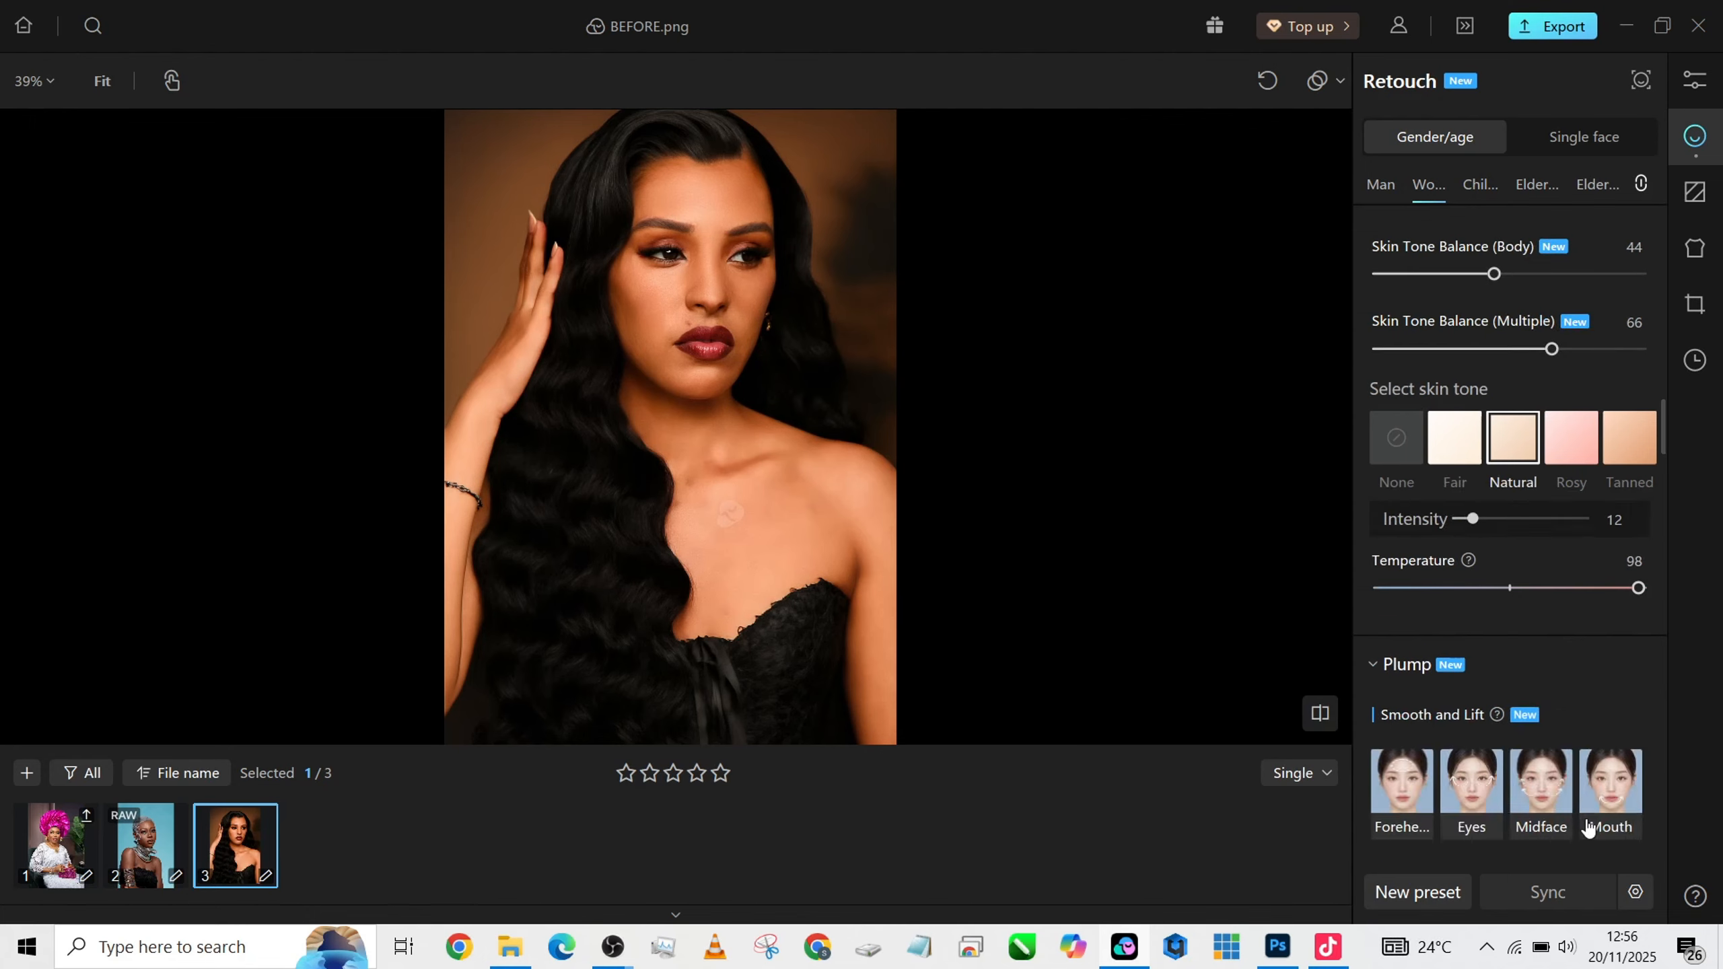
{"action": "scroll", "coordinate": [1588, 828], "scroll_direction": "down", "scroll_amount": 2}
{"action": "scroll", "coordinate": [804, 230], "scroll_direction": "up", "scroll_amount": 5}
{"action": "left_click_drag", "start_coordinate": [699, 368], "coordinate": [1053, 576]}
{"action": "scroll", "coordinate": [748, 251], "scroll_direction": "down", "scroll_amount": 3}
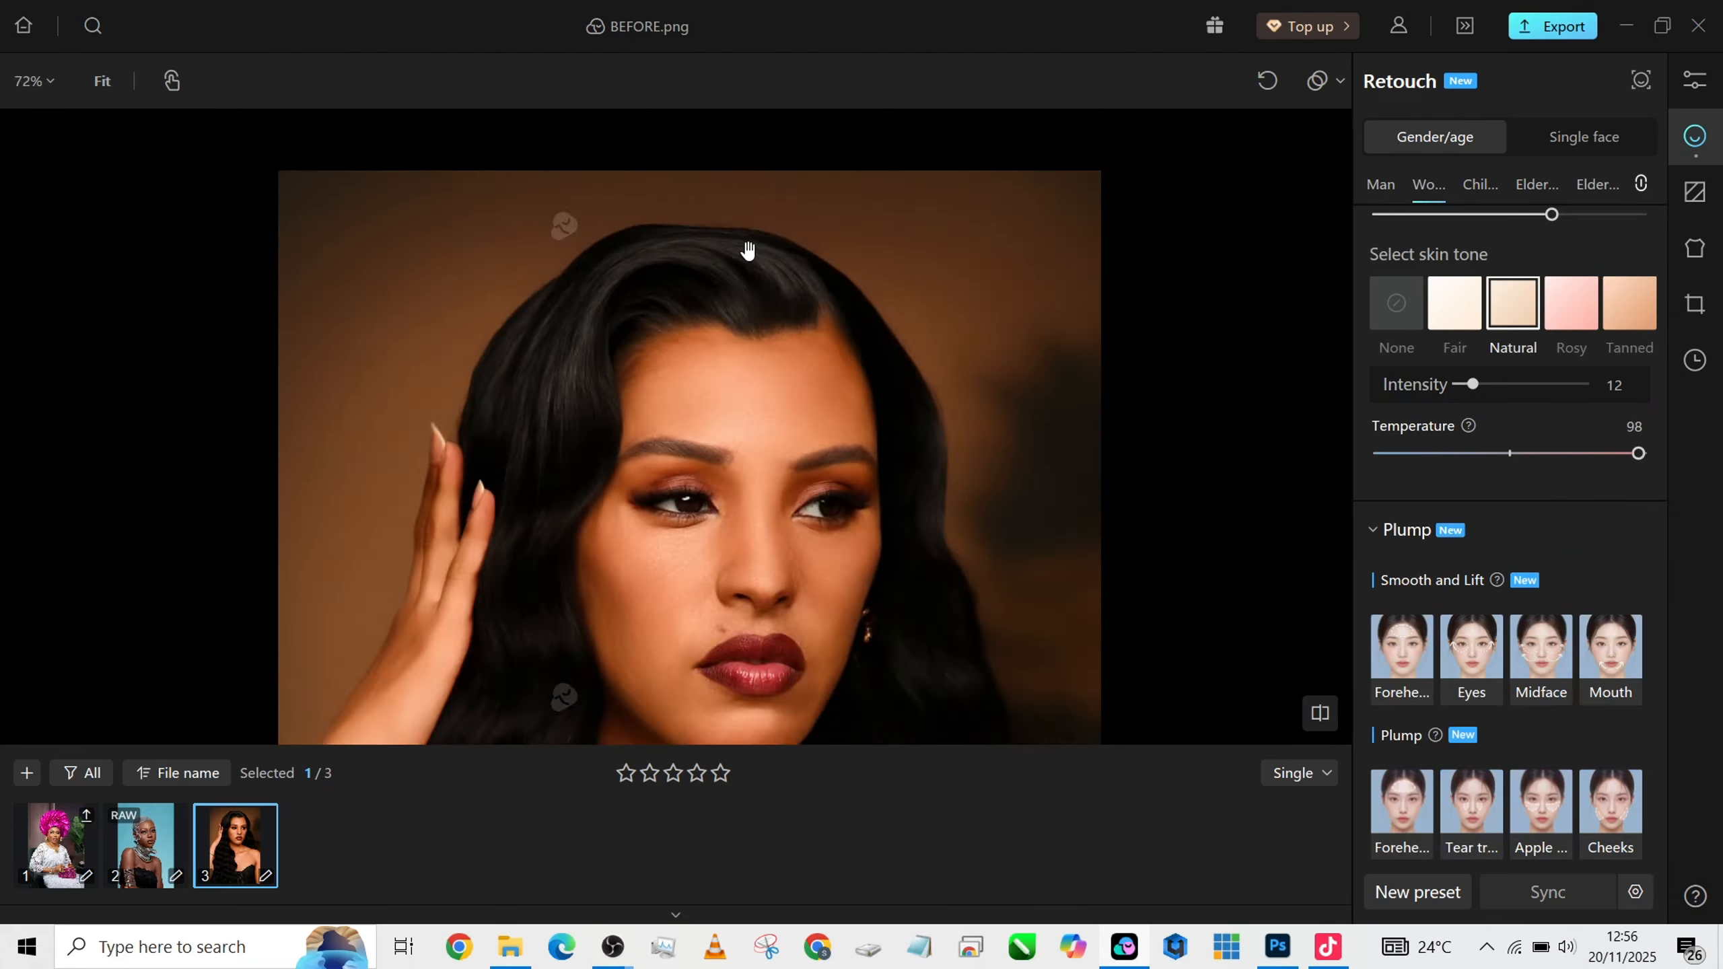
{"action": "scroll", "coordinate": [749, 251], "scroll_direction": "down", "scroll_amount": 3}
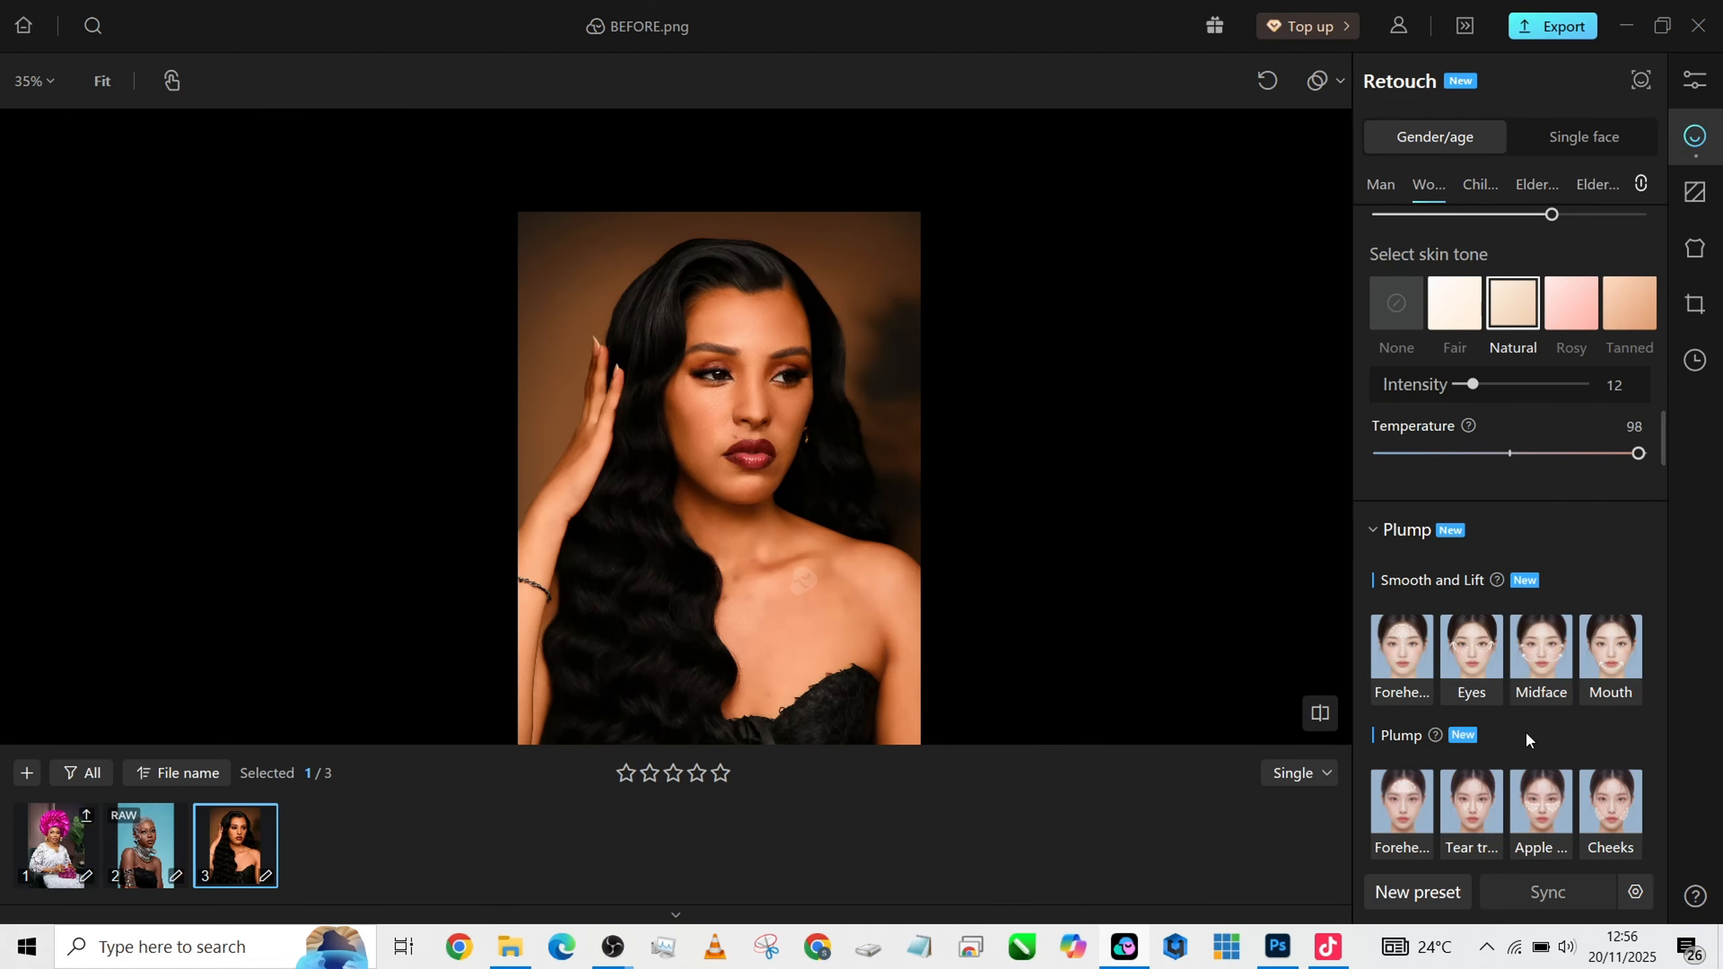
{"action": "scroll", "coordinate": [1523, 862], "scroll_direction": "down", "scroll_amount": 8}
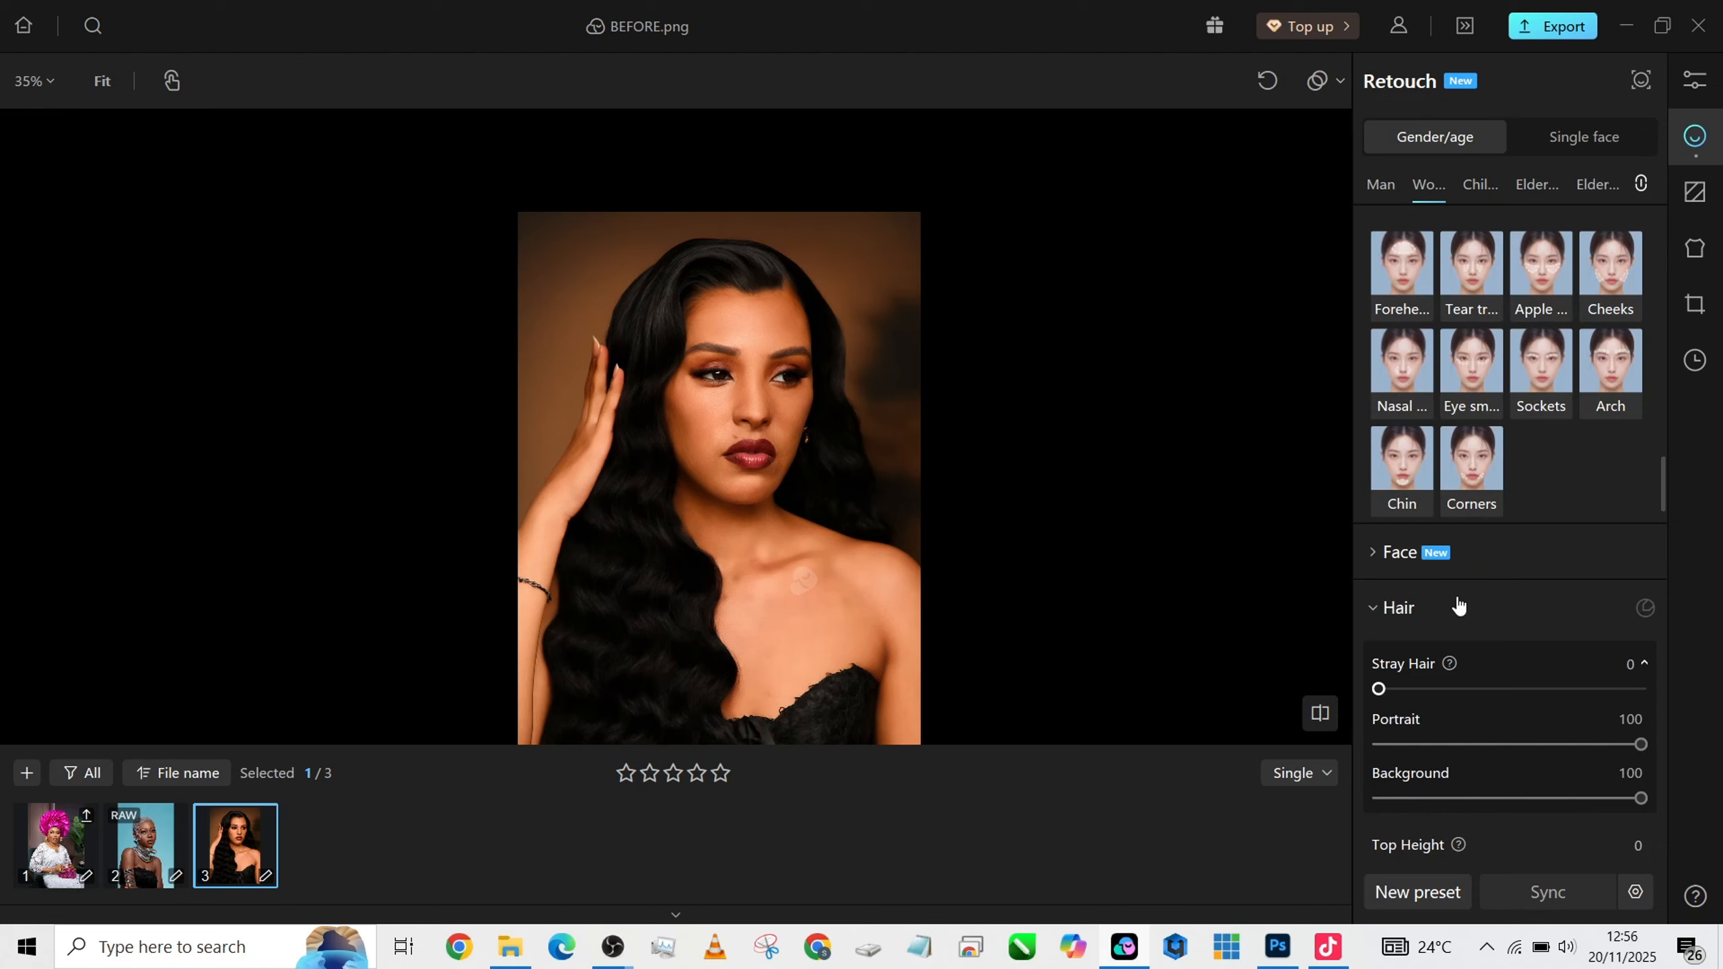
Raise the Stray Hair slider in the Hair section from 0 to 100
{"action": "scroll", "coordinate": [1452, 638], "scroll_direction": "down", "scroll_amount": 2}
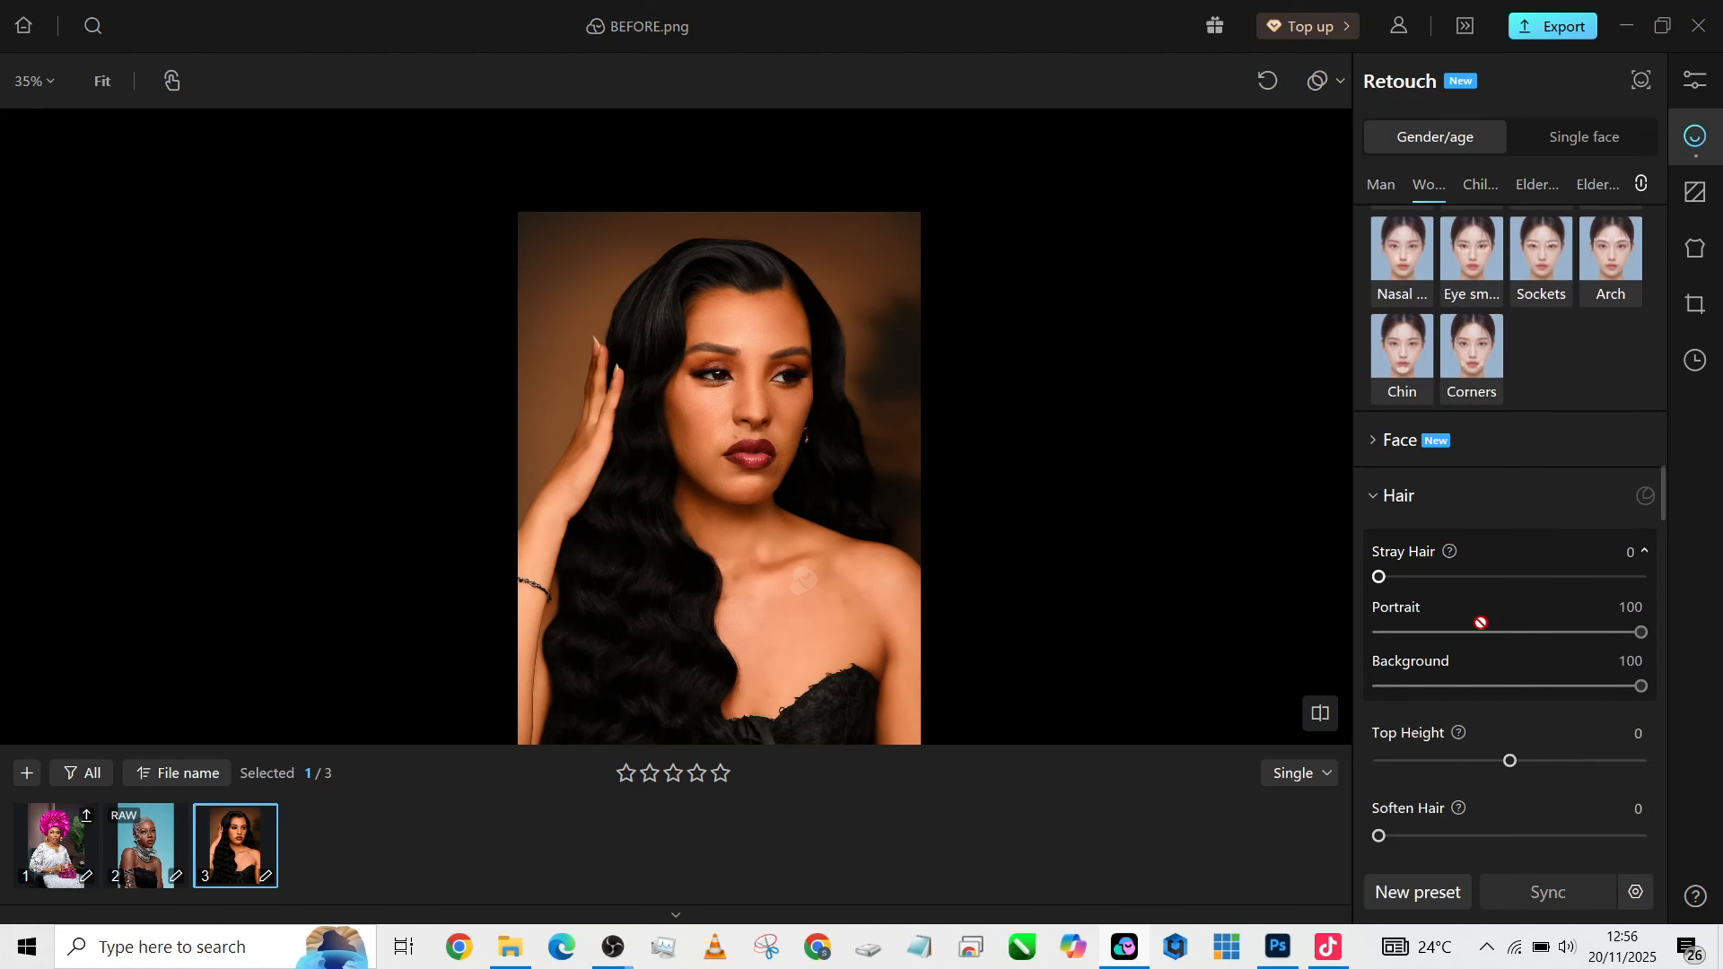
{"action": "scroll", "coordinate": [1486, 713], "scroll_direction": "down", "scroll_amount": 1}
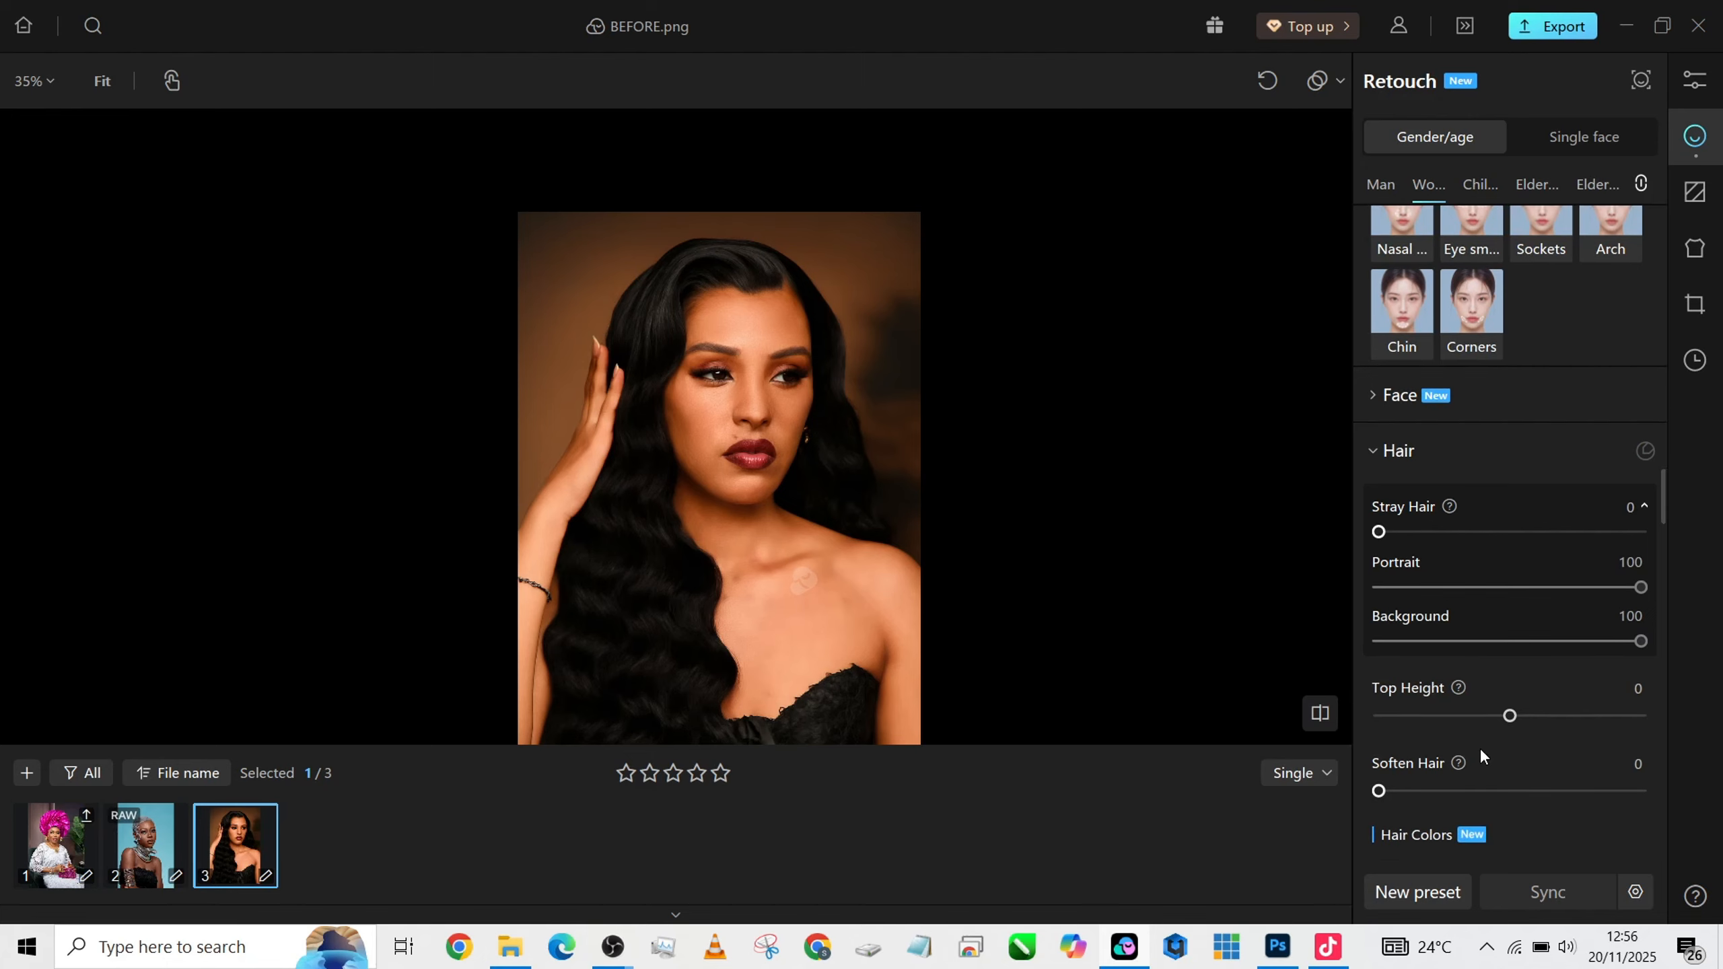
{"action": "scroll", "coordinate": [1476, 749], "scroll_direction": "down", "scroll_amount": 1}
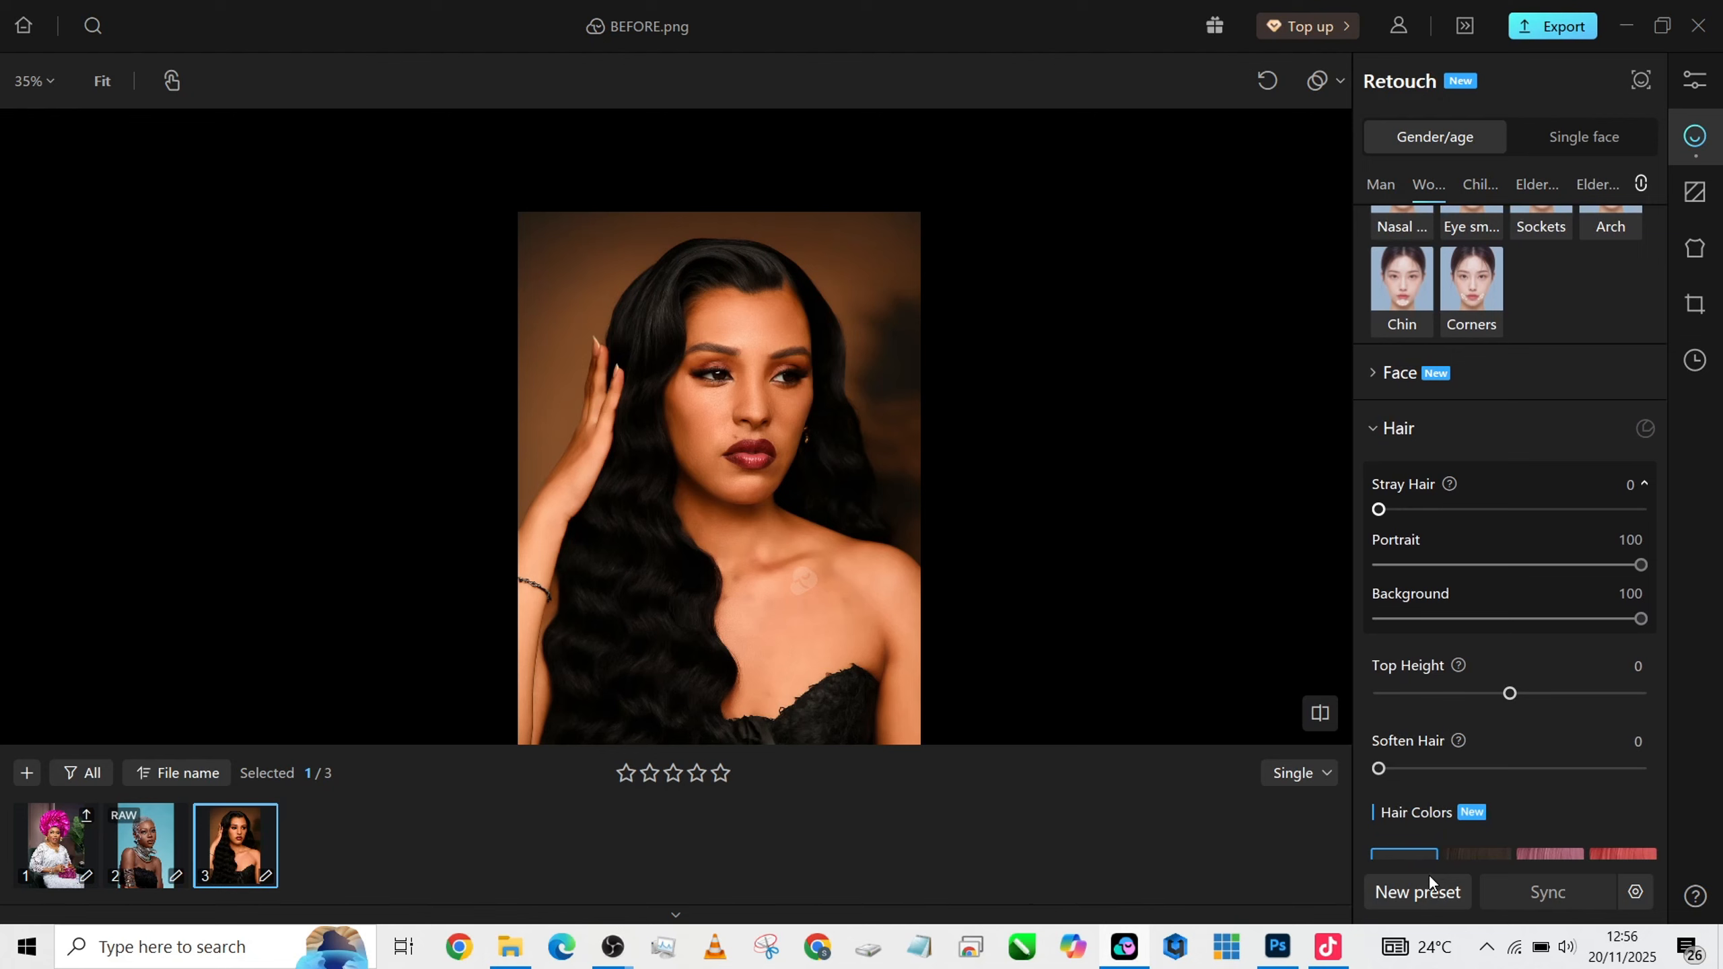
{"action": "scroll", "coordinate": [1357, 628], "scroll_direction": "up", "scroll_amount": 3}
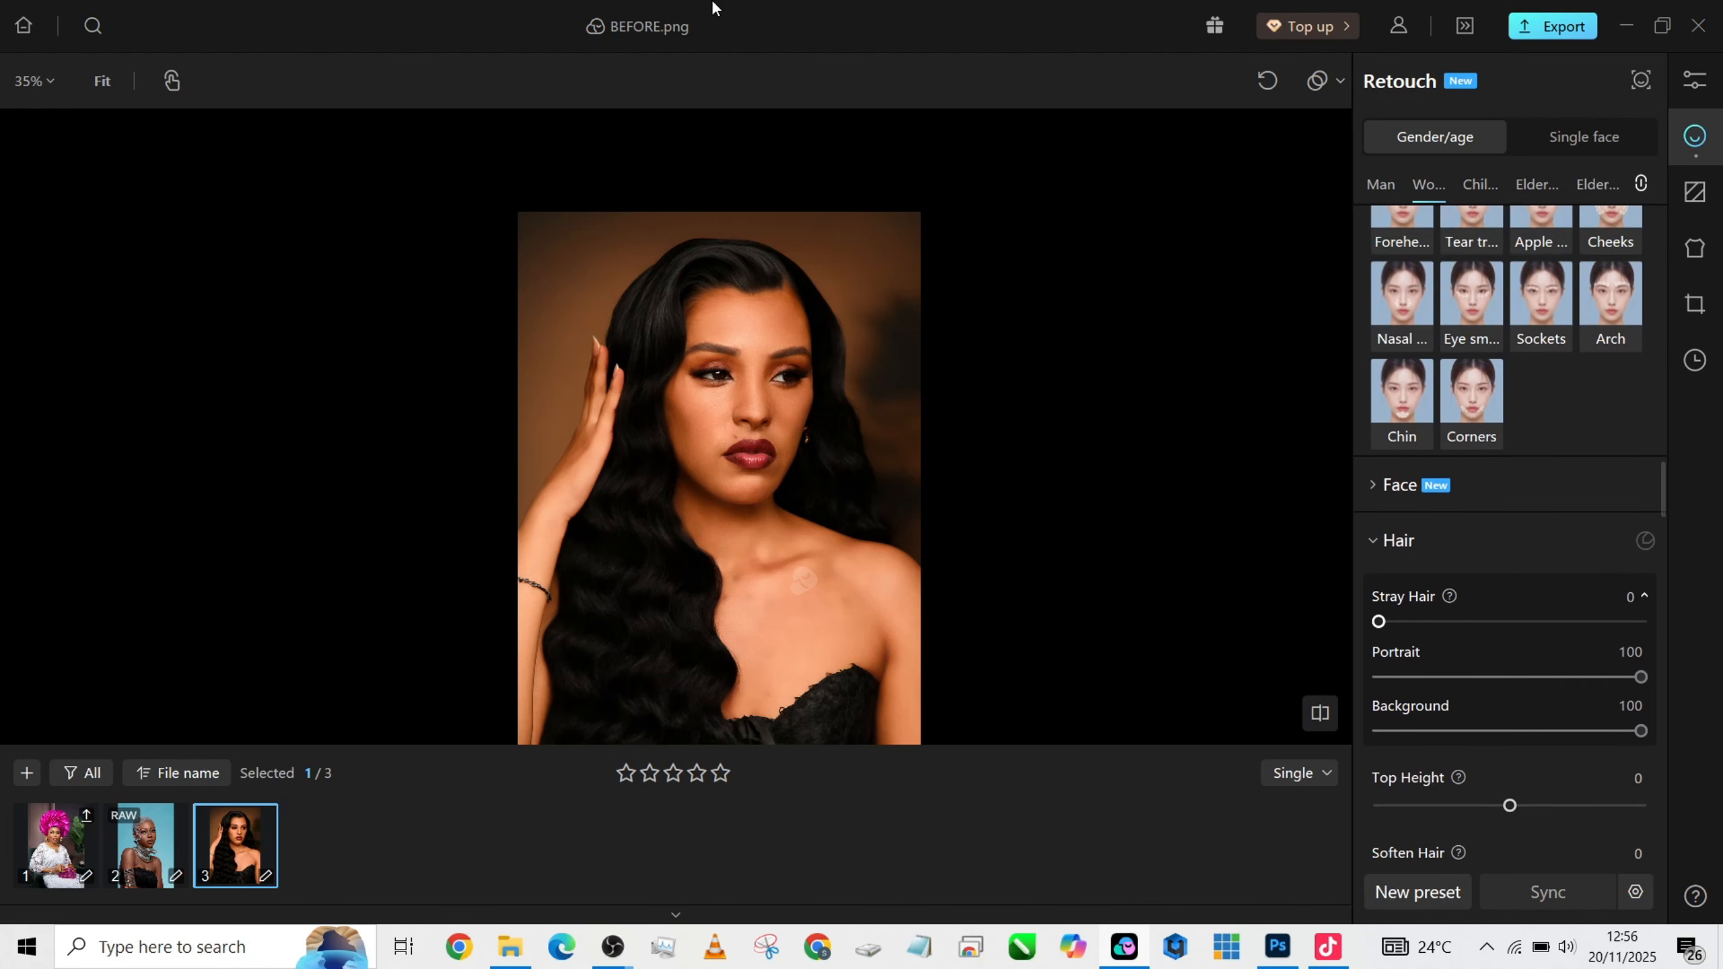
{"action": "scroll", "coordinate": [655, 288], "scroll_direction": "up", "scroll_amount": 5}
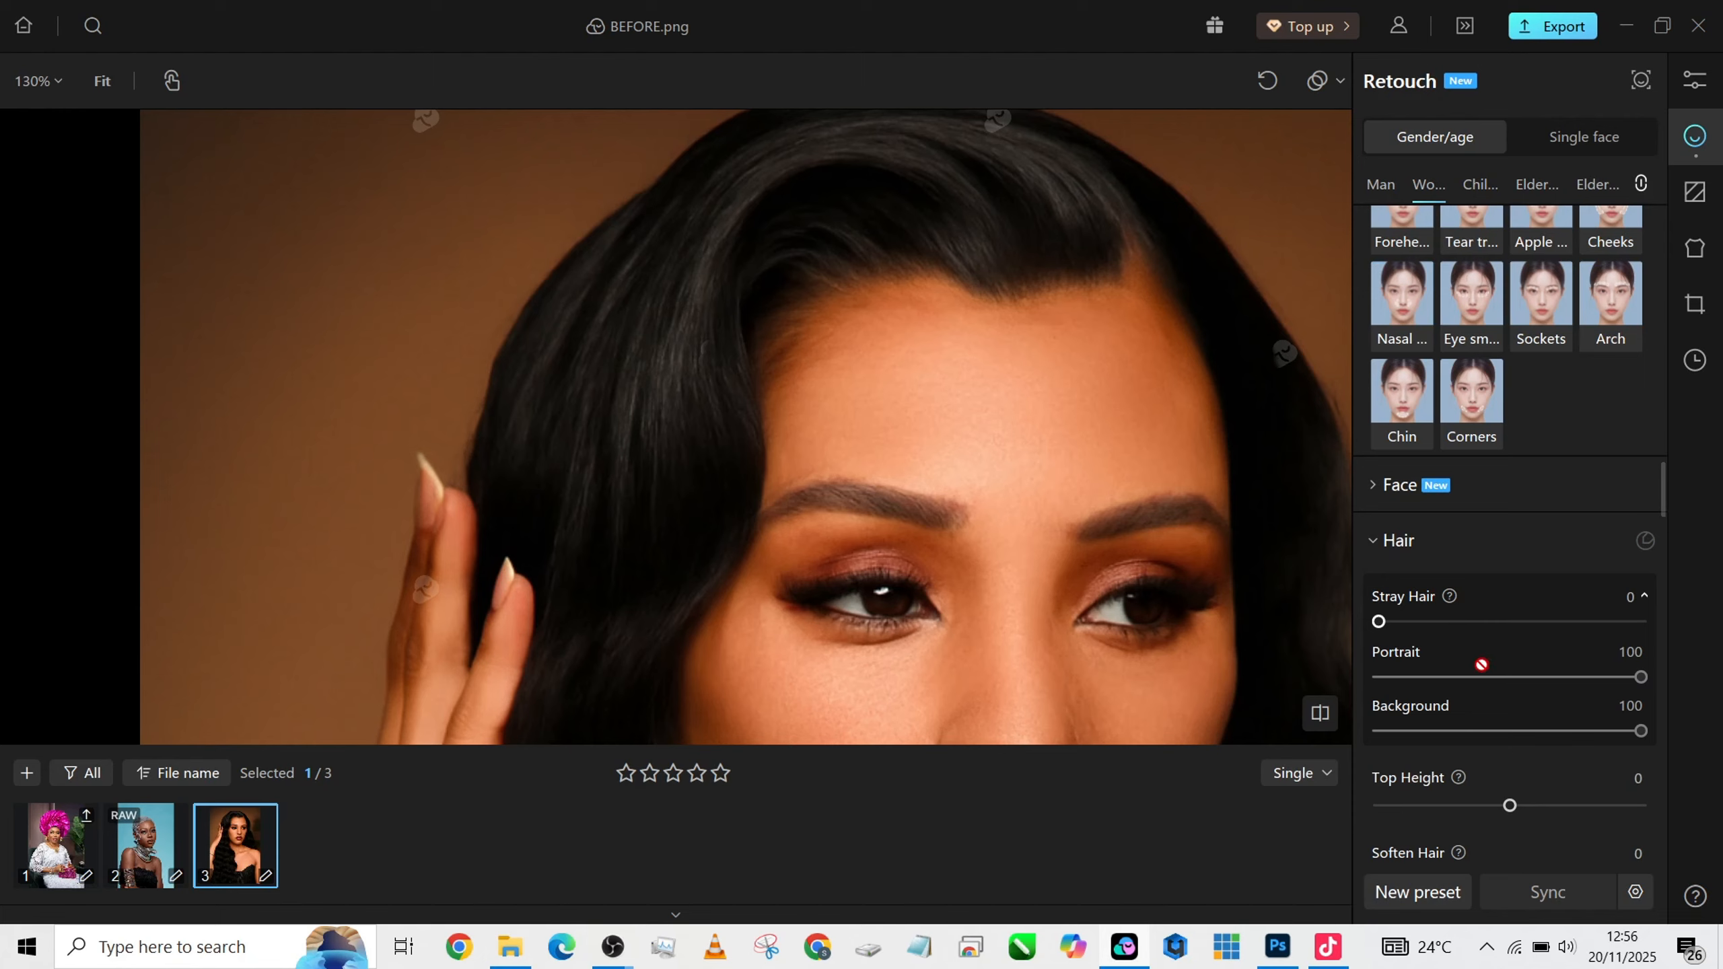
{"action": "left_click_drag", "start_coordinate": [1492, 621], "coordinate": [1641, 622]}
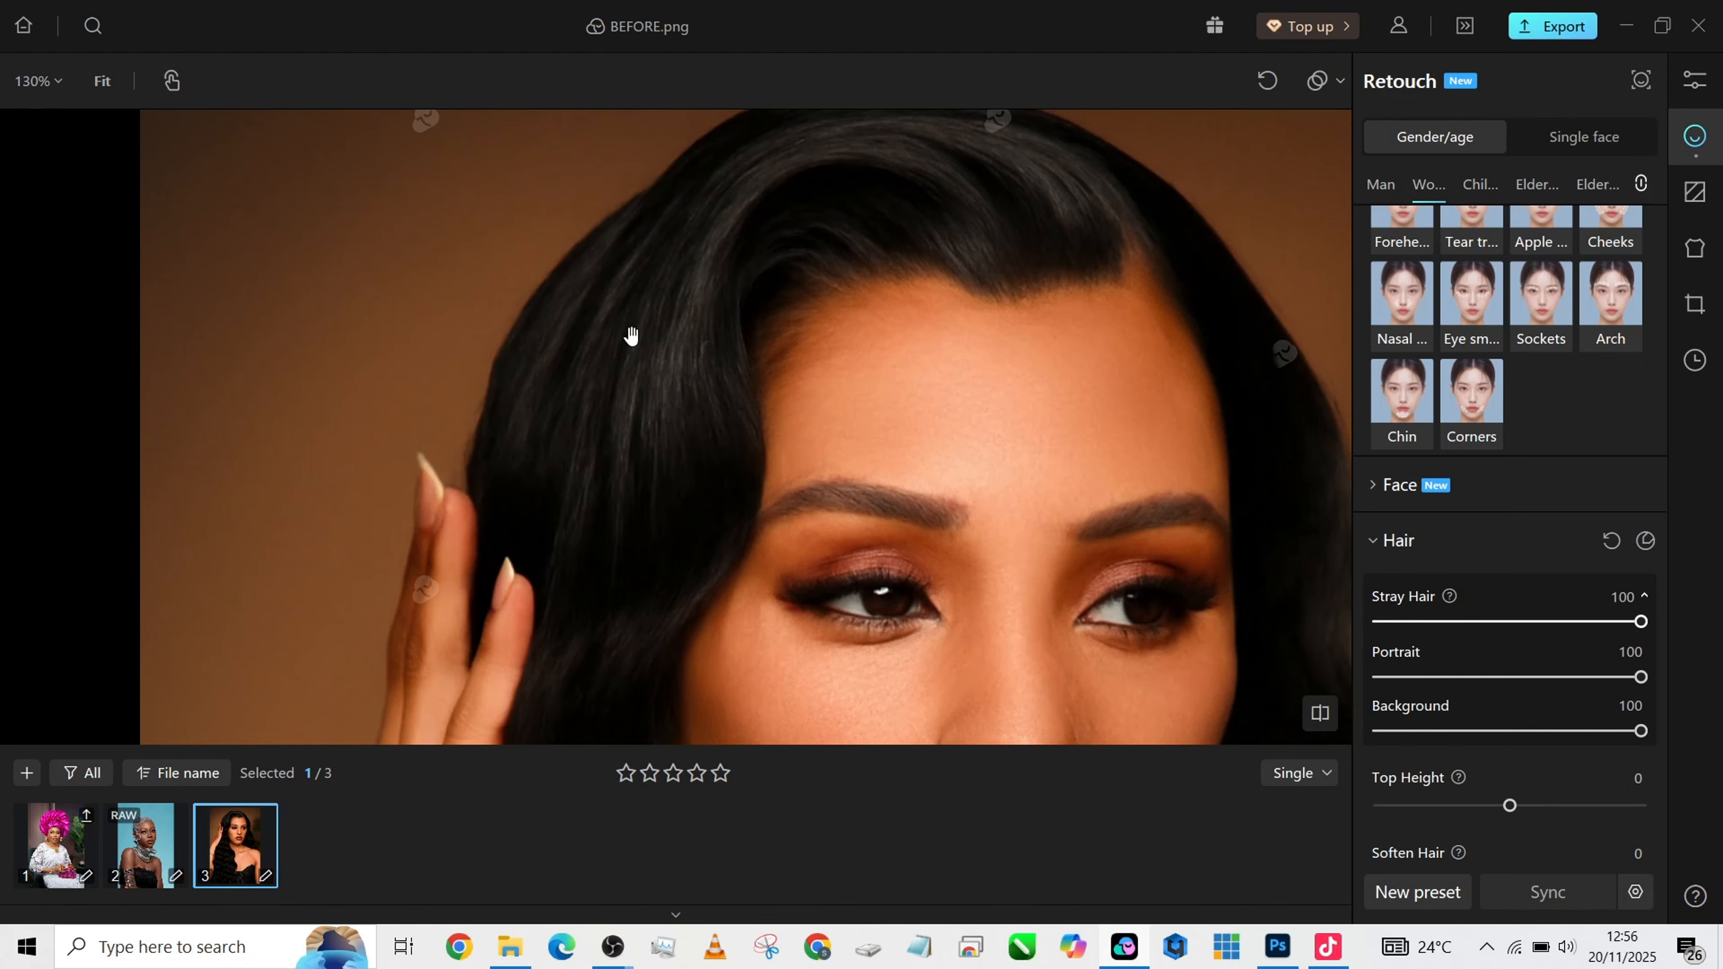
{"action": "scroll", "coordinate": [630, 334], "scroll_direction": "down", "scroll_amount": 5}
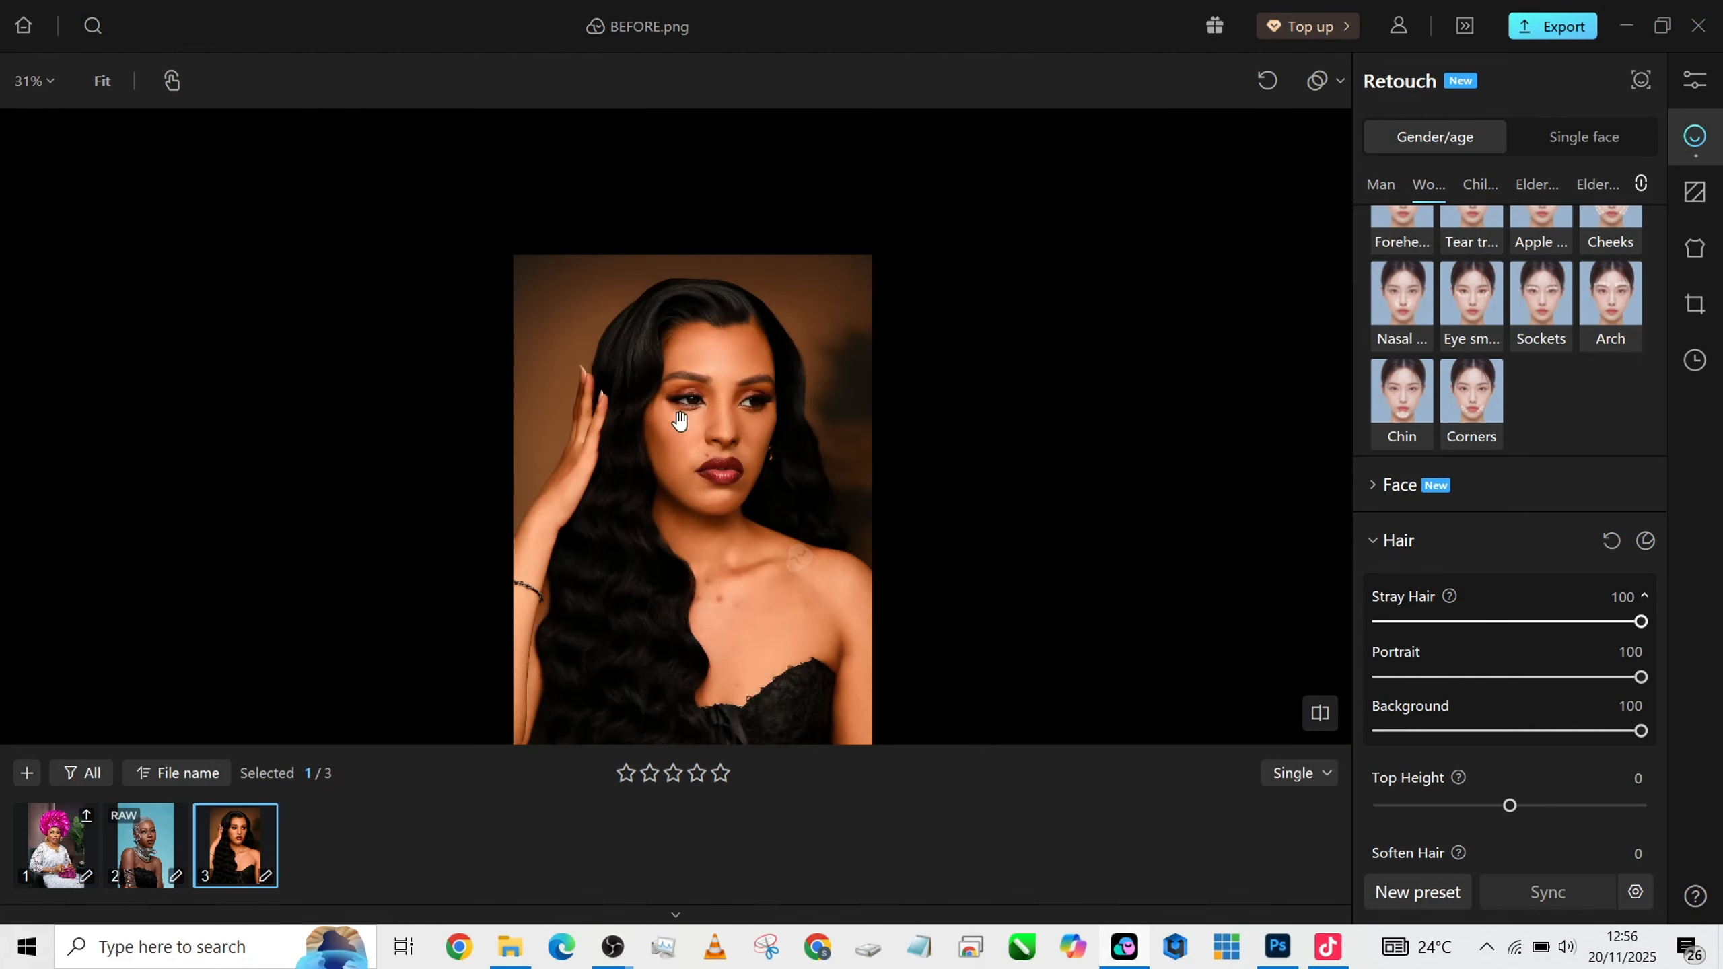
Apply the Model body type and lower its intensity to 31
{"action": "scroll", "coordinate": [1526, 568], "scroll_direction": "down", "scroll_amount": 10}
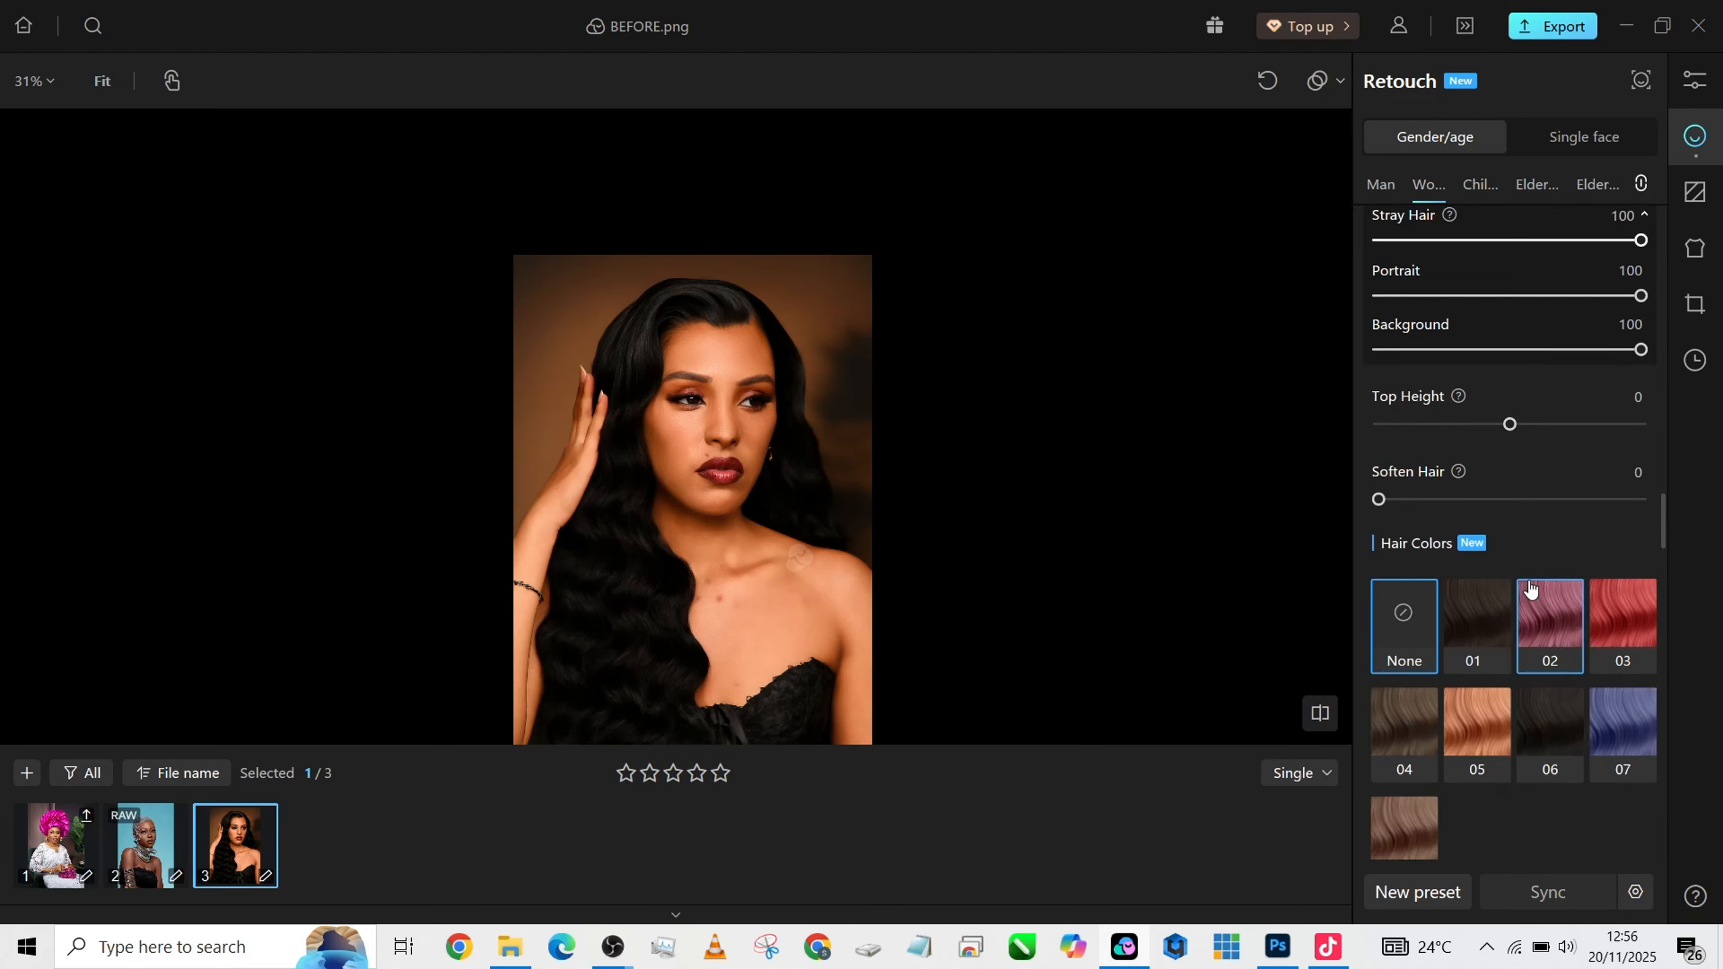
{"action": "scroll", "coordinate": [1534, 583], "scroll_direction": "down", "scroll_amount": 10}
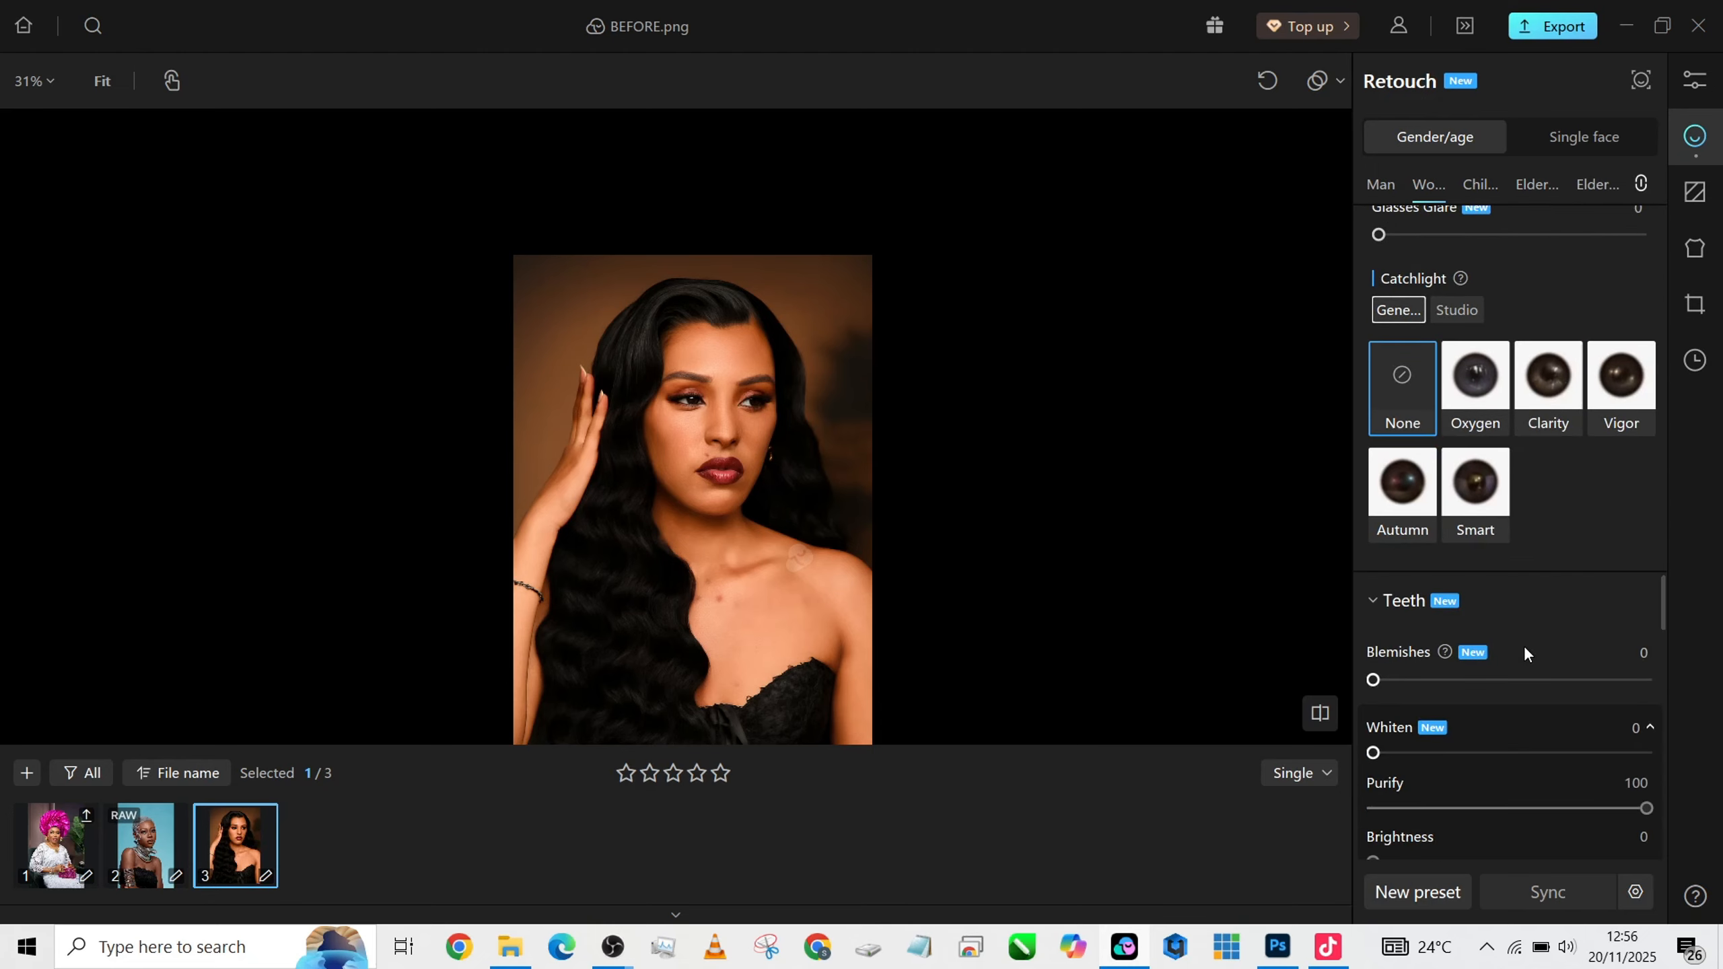
{"action": "scroll", "coordinate": [1536, 615], "scroll_direction": "down", "scroll_amount": 10}
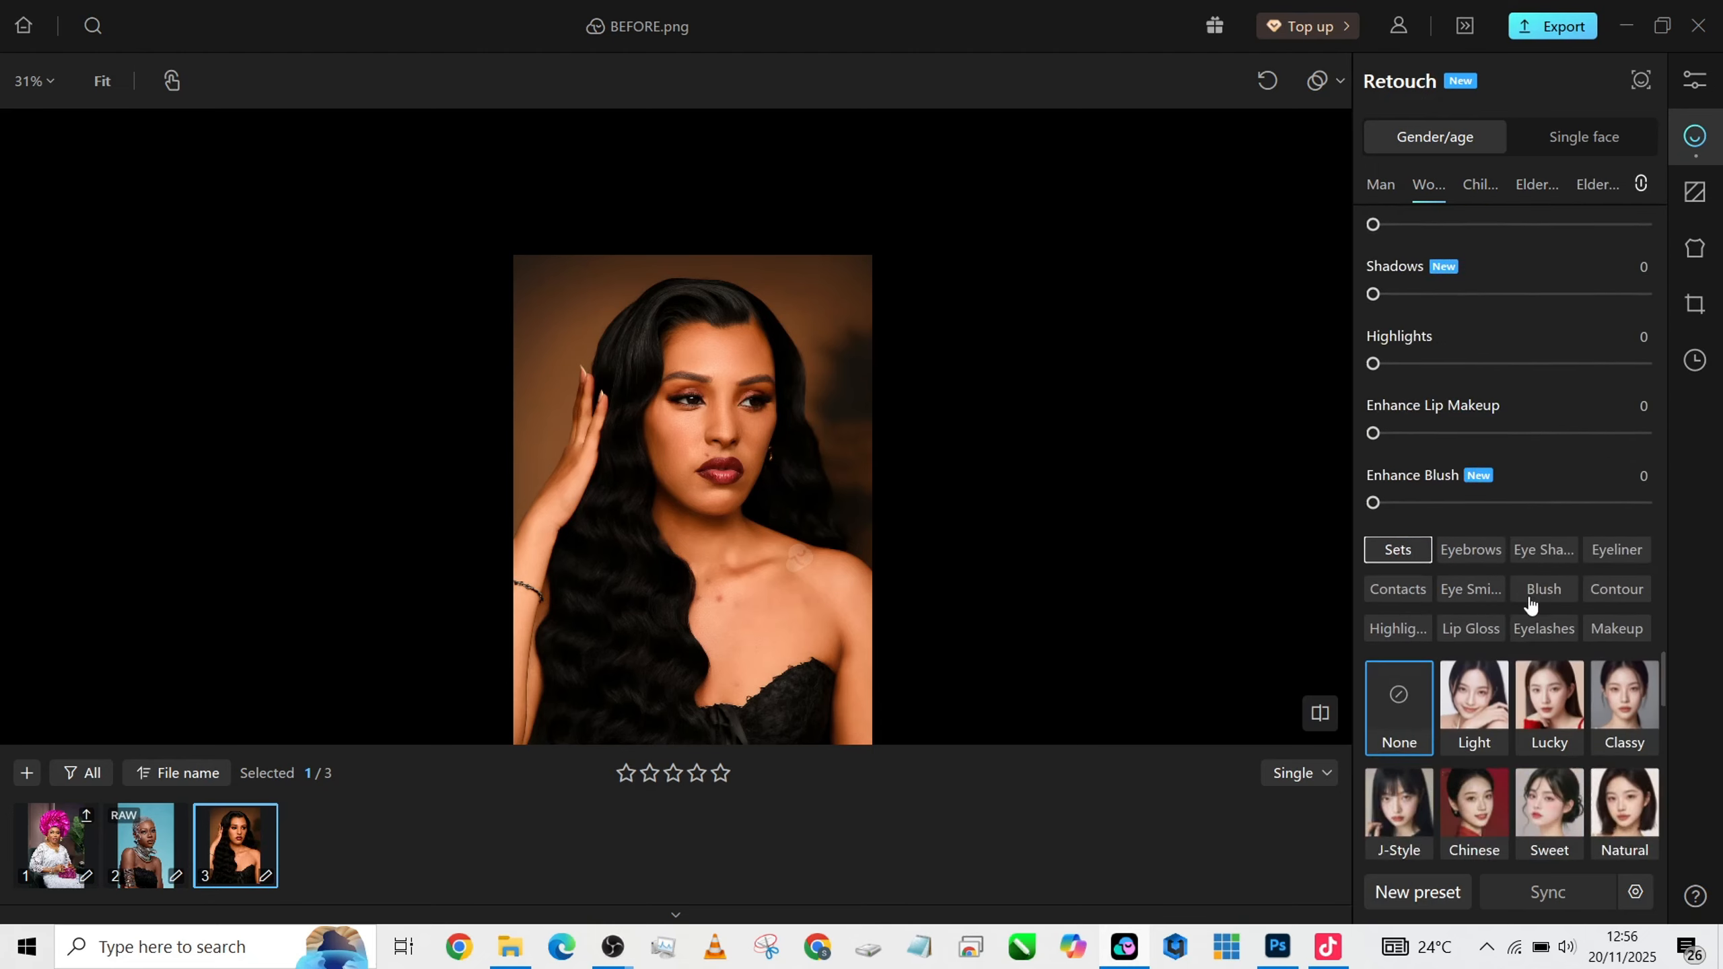
{"action": "scroll", "coordinate": [1511, 619], "scroll_direction": "down", "scroll_amount": 10}
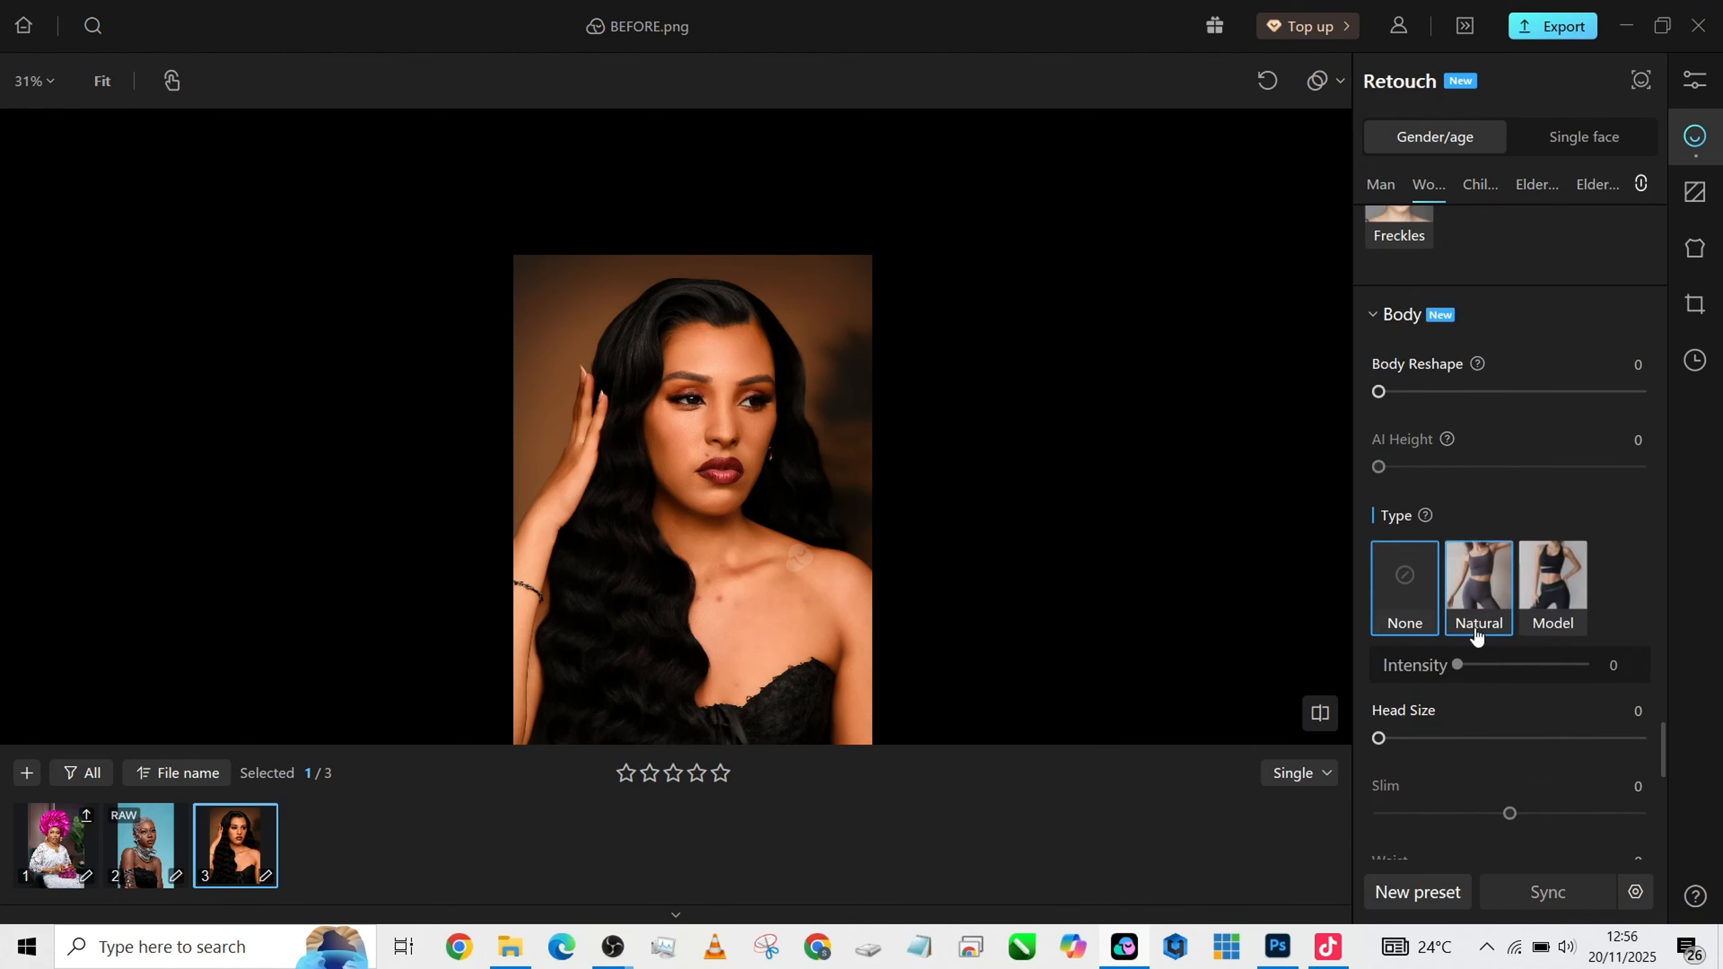
{"action": "left_click", "coordinate": [1554, 601]}
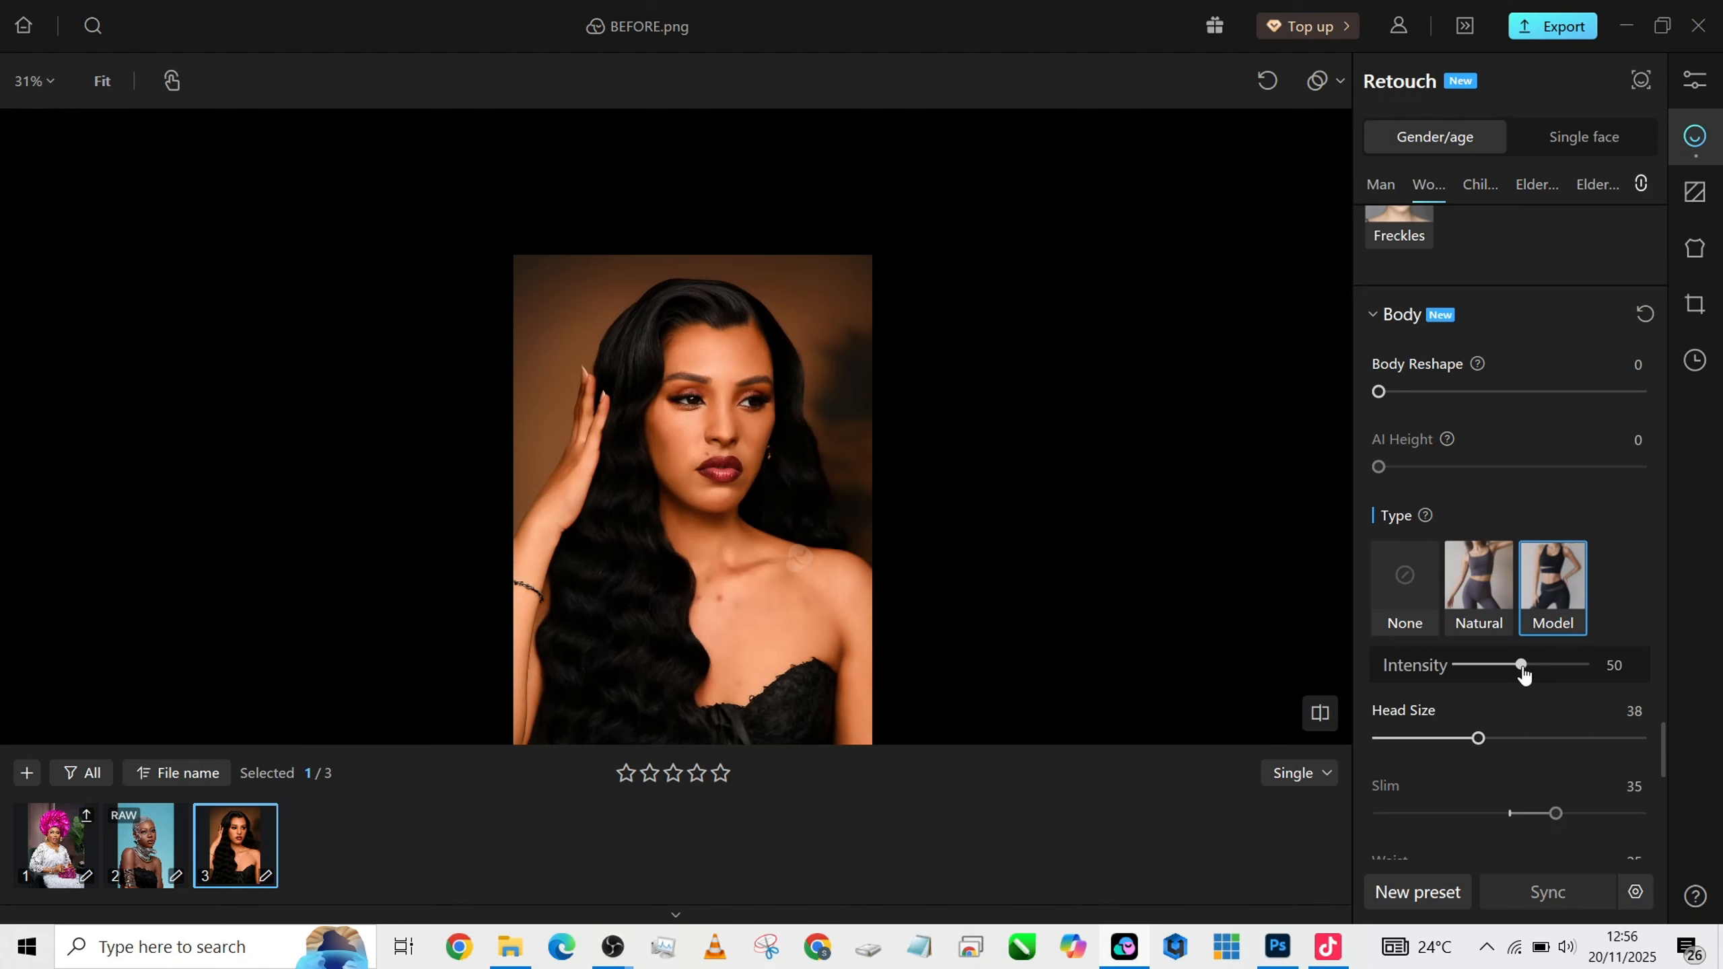
{"action": "left_click_drag", "start_coordinate": [1521, 665], "coordinate": [1496, 665]}
{"action": "left_click_drag", "start_coordinate": [675, 447], "coordinate": [697, 338]}
{"action": "scroll", "coordinate": [730, 260], "scroll_direction": "up", "scroll_amount": 2}
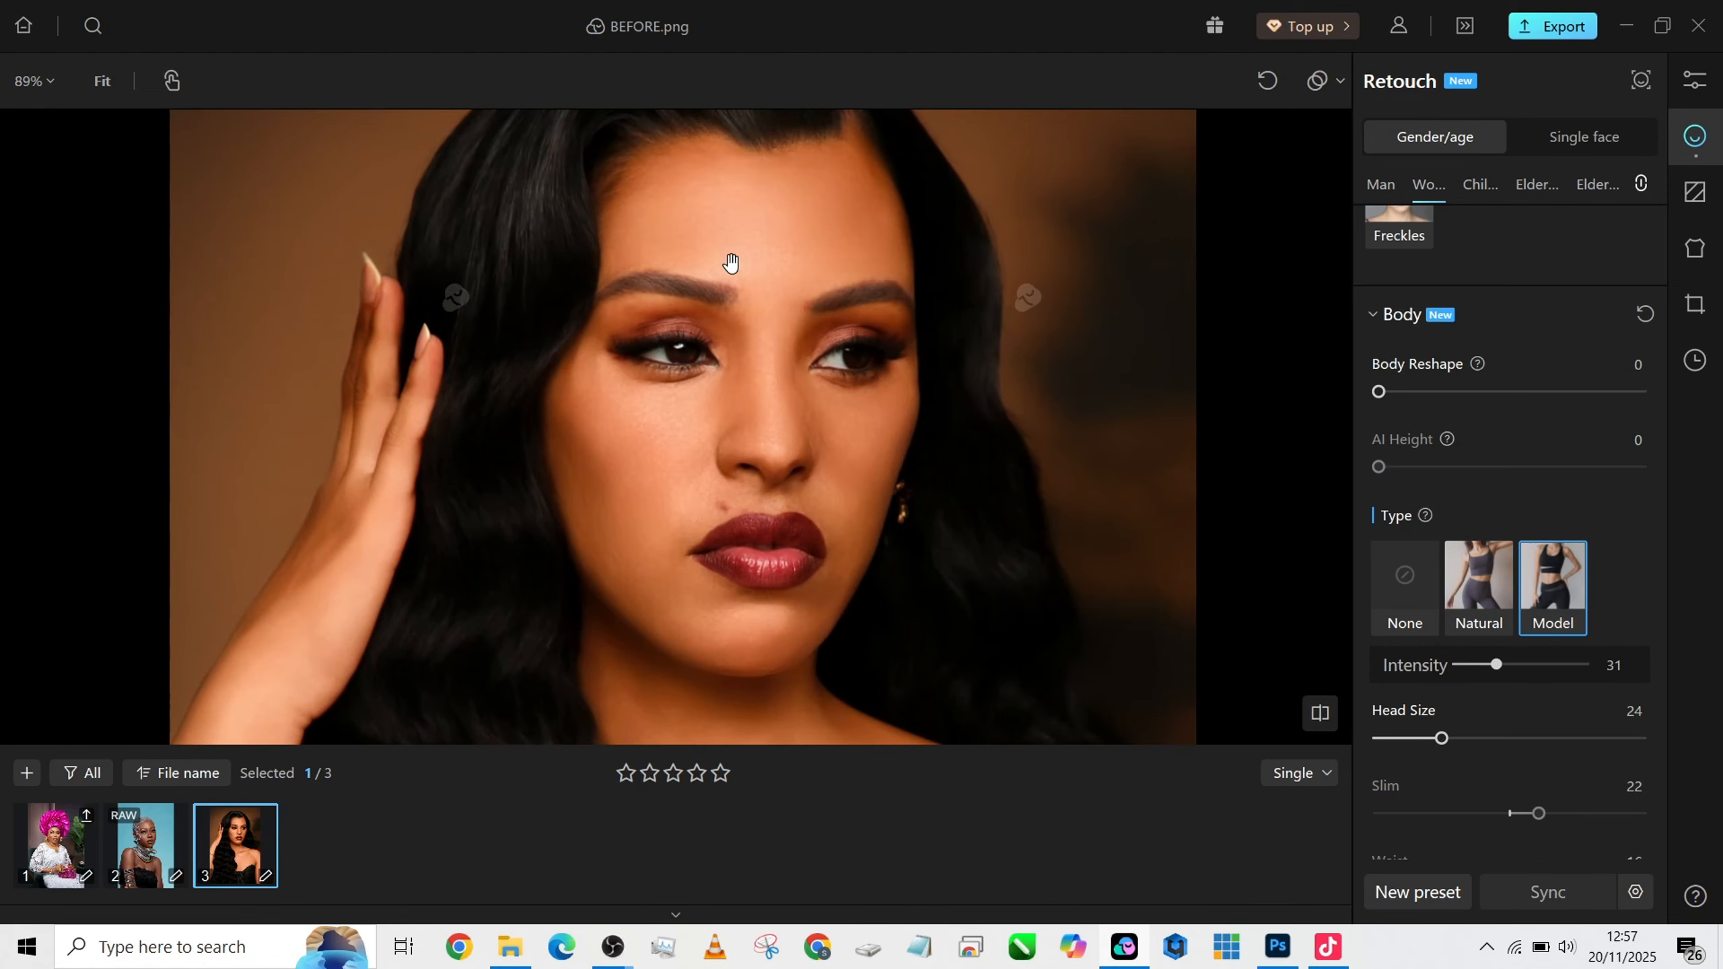
{"action": "scroll", "coordinate": [778, 335], "scroll_direction": "up", "scroll_amount": 4}
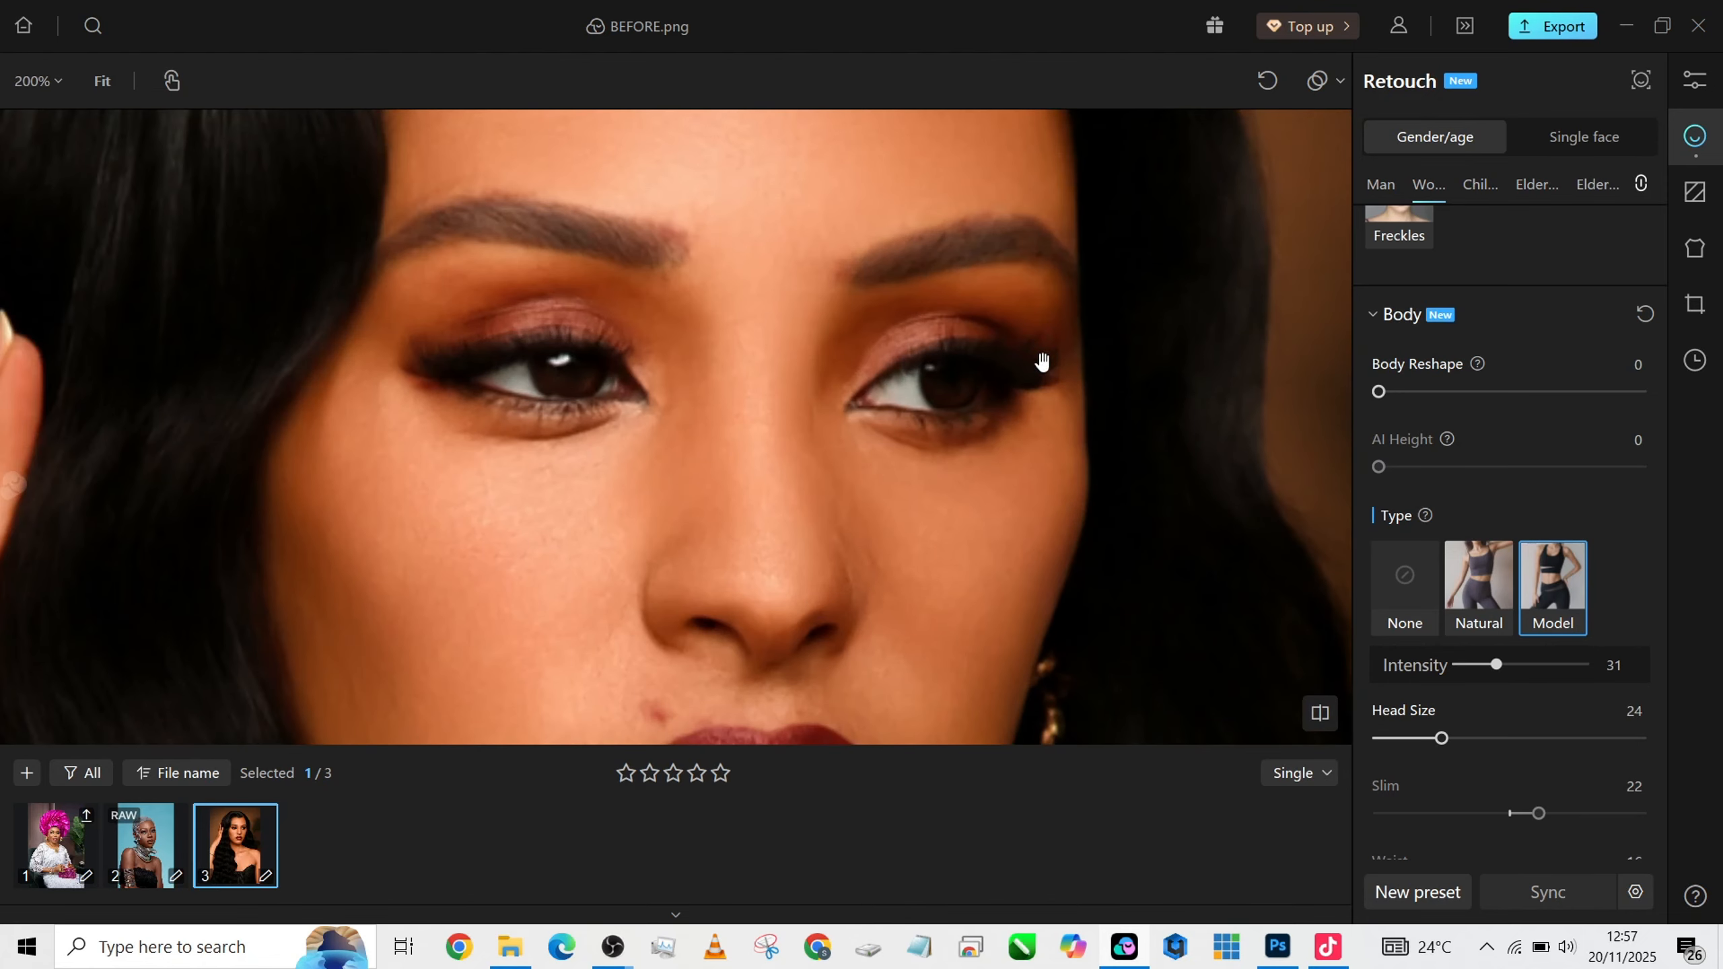
{"action": "scroll", "coordinate": [556, 450], "scroll_direction": "down", "scroll_amount": 3}
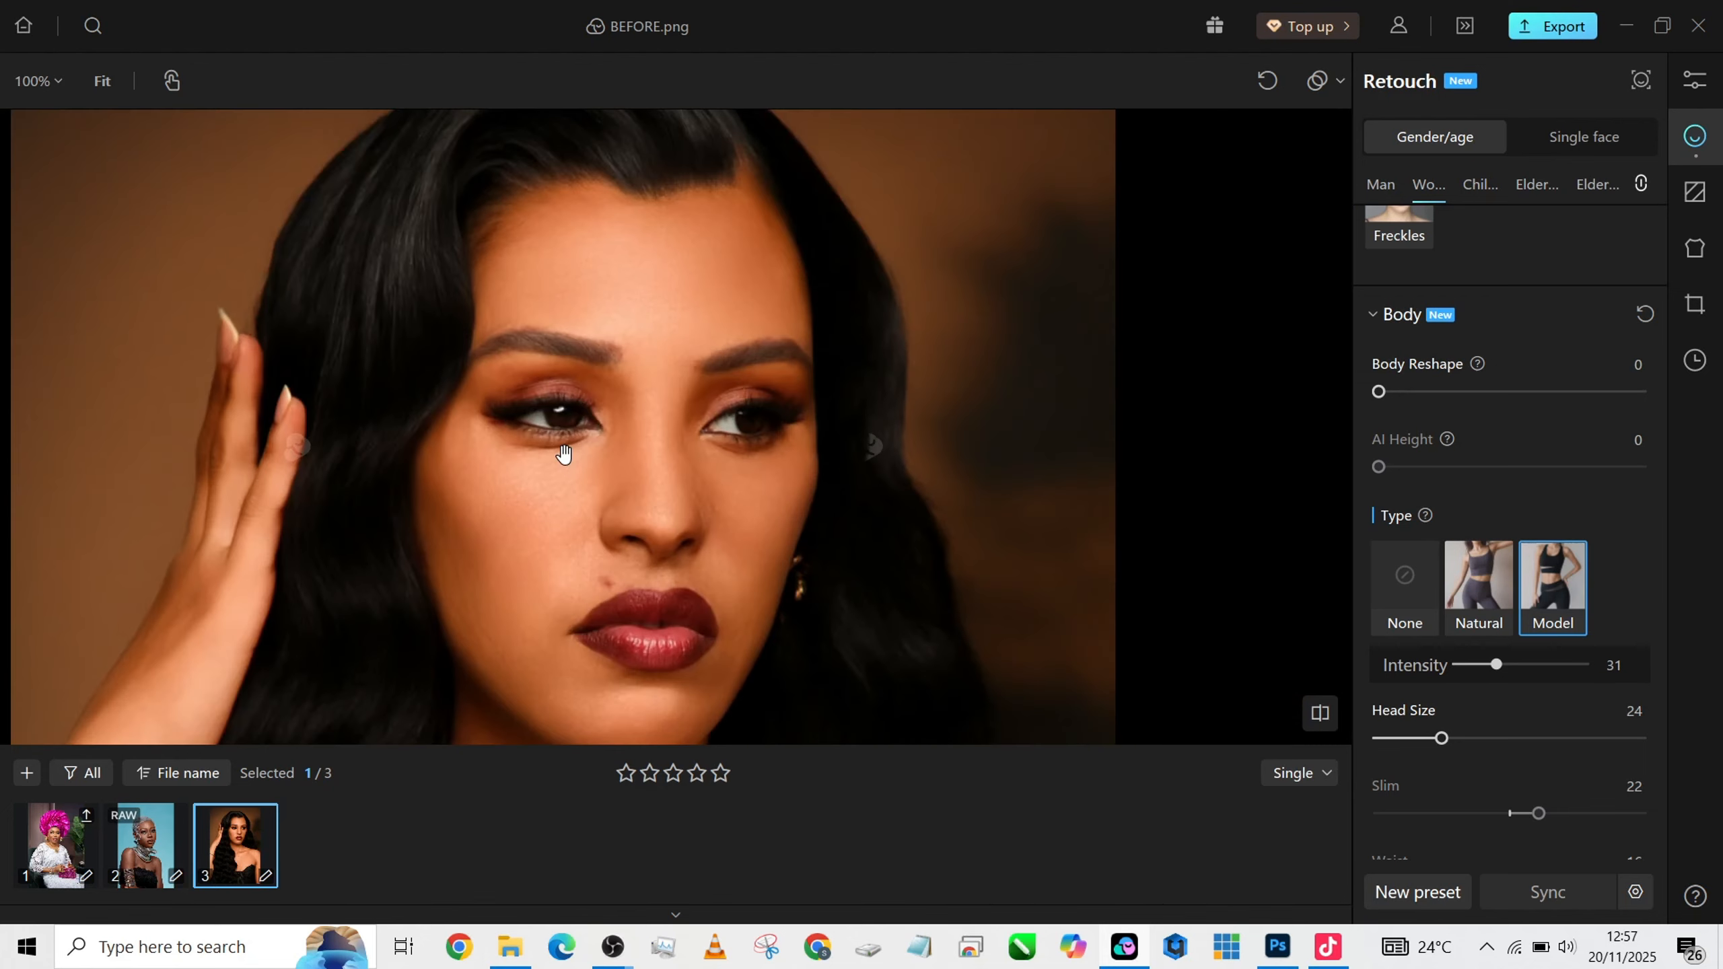
{"action": "scroll", "coordinate": [1653, 575], "scroll_direction": "up", "scroll_amount": 2}
{"action": "scroll", "coordinate": [1653, 574], "scroll_direction": "up", "scroll_amount": 5}
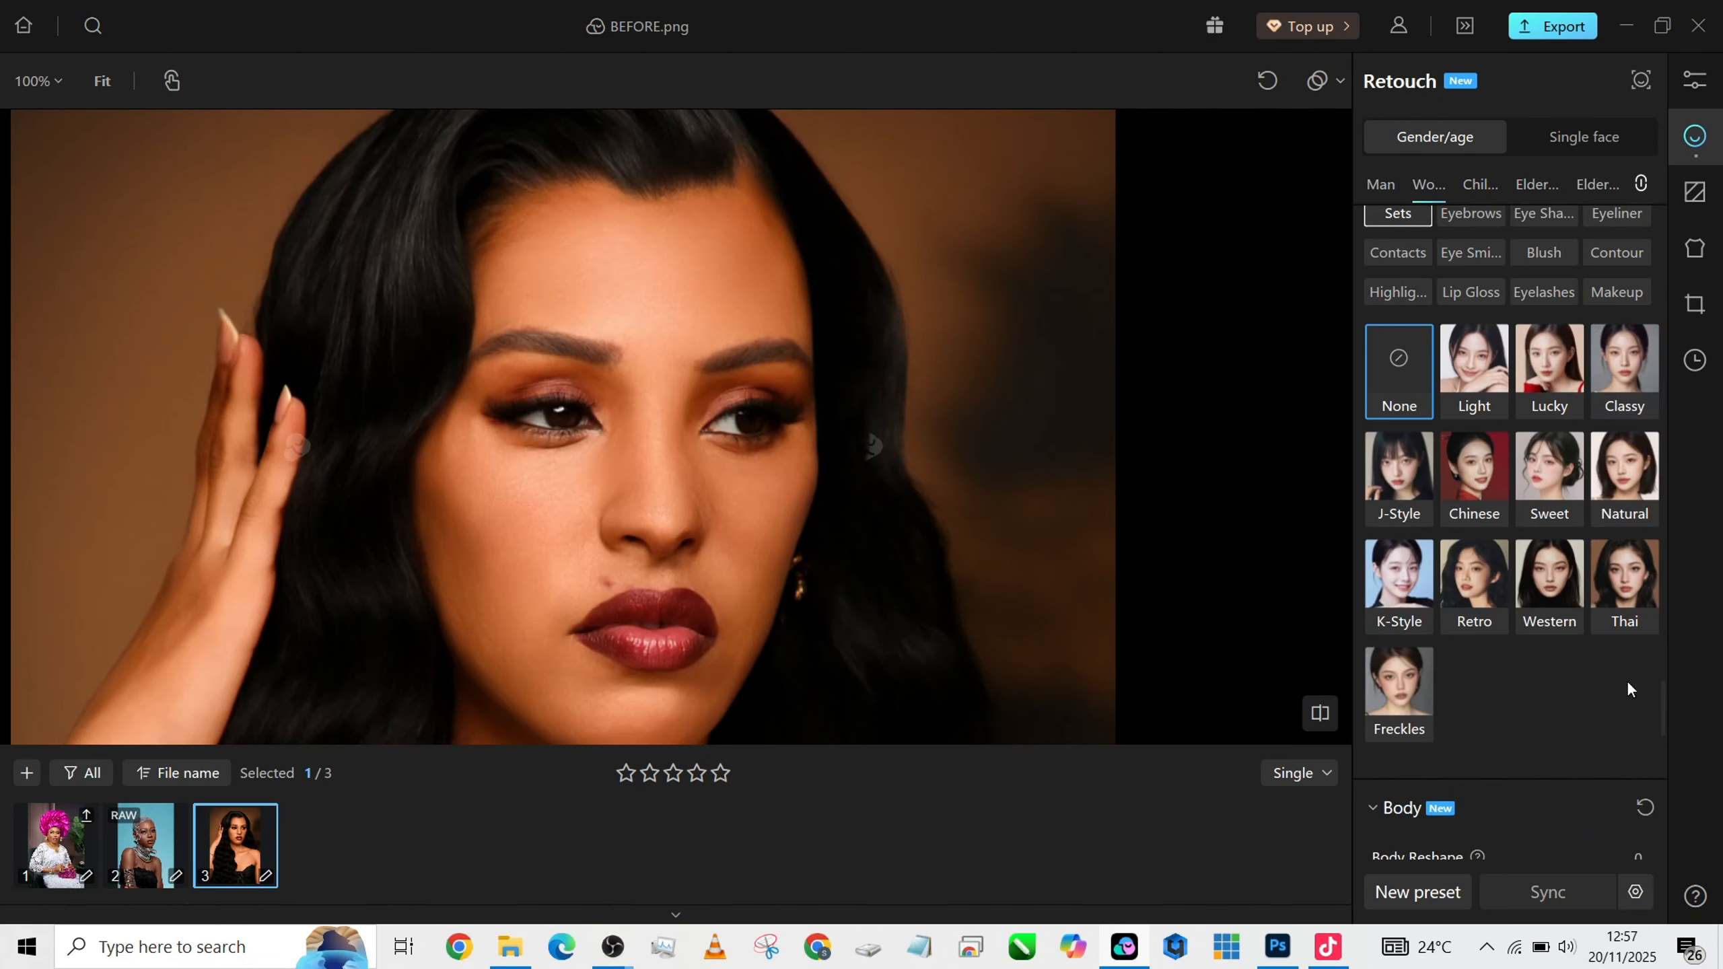
{"action": "scroll", "coordinate": [1628, 684], "scroll_direction": "up", "scroll_amount": 12}
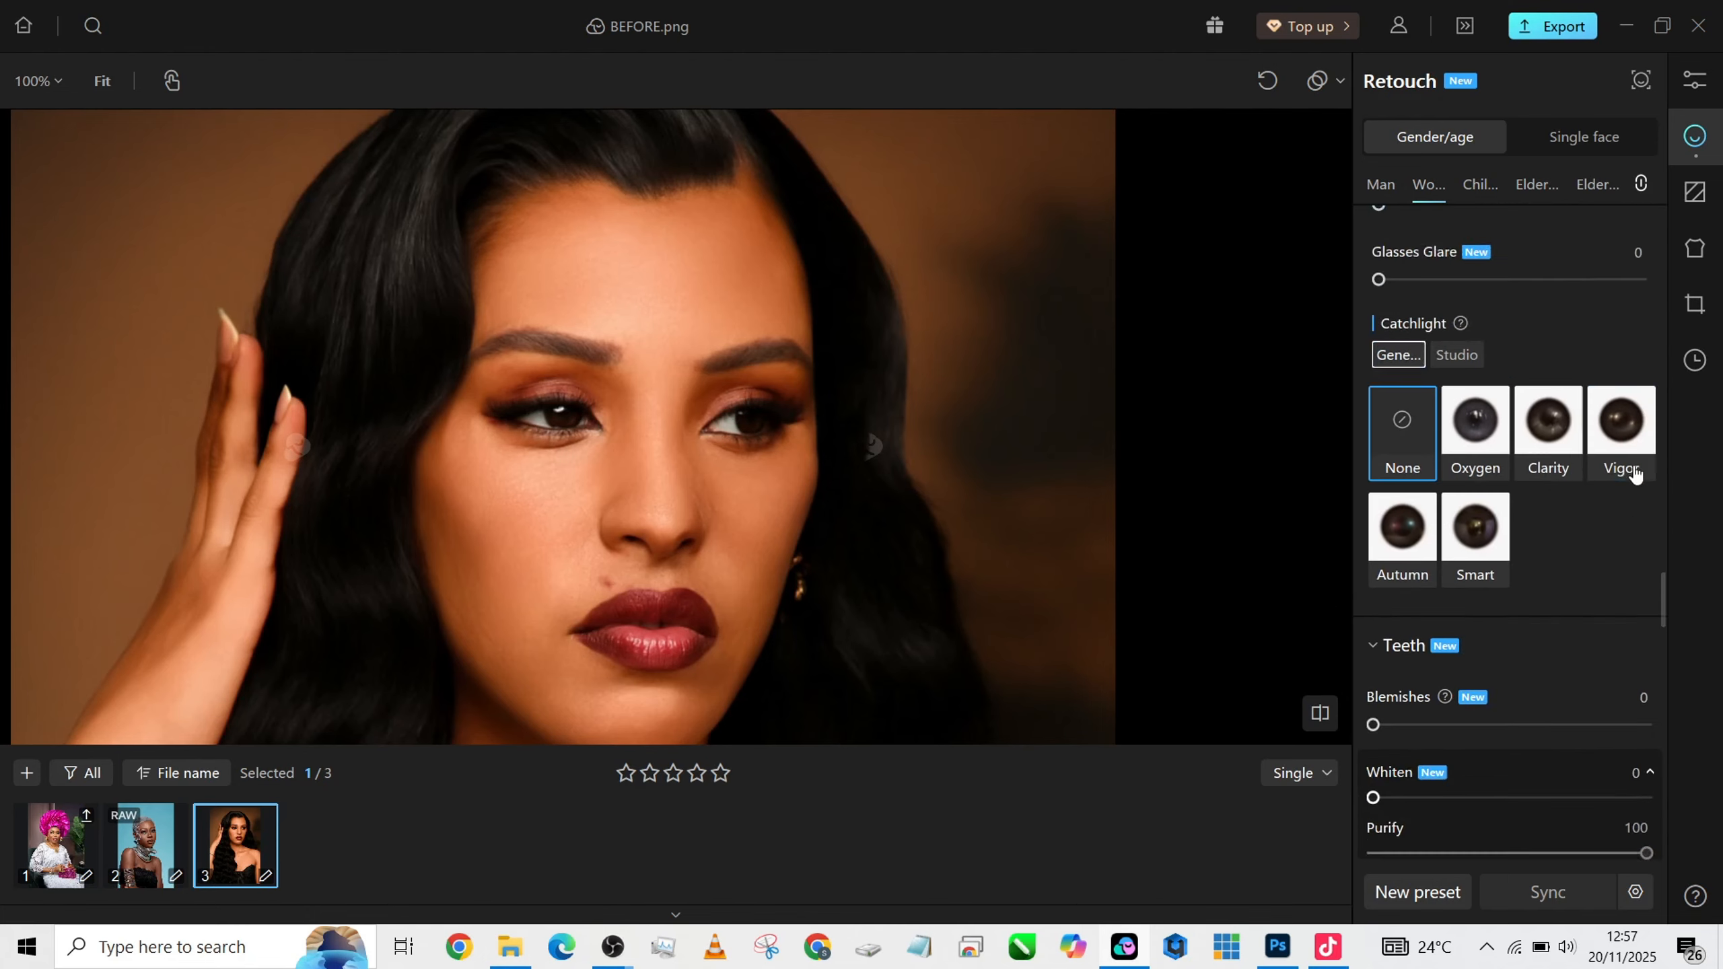
{"action": "scroll", "coordinate": [1635, 473], "scroll_direction": "up", "scroll_amount": 12}
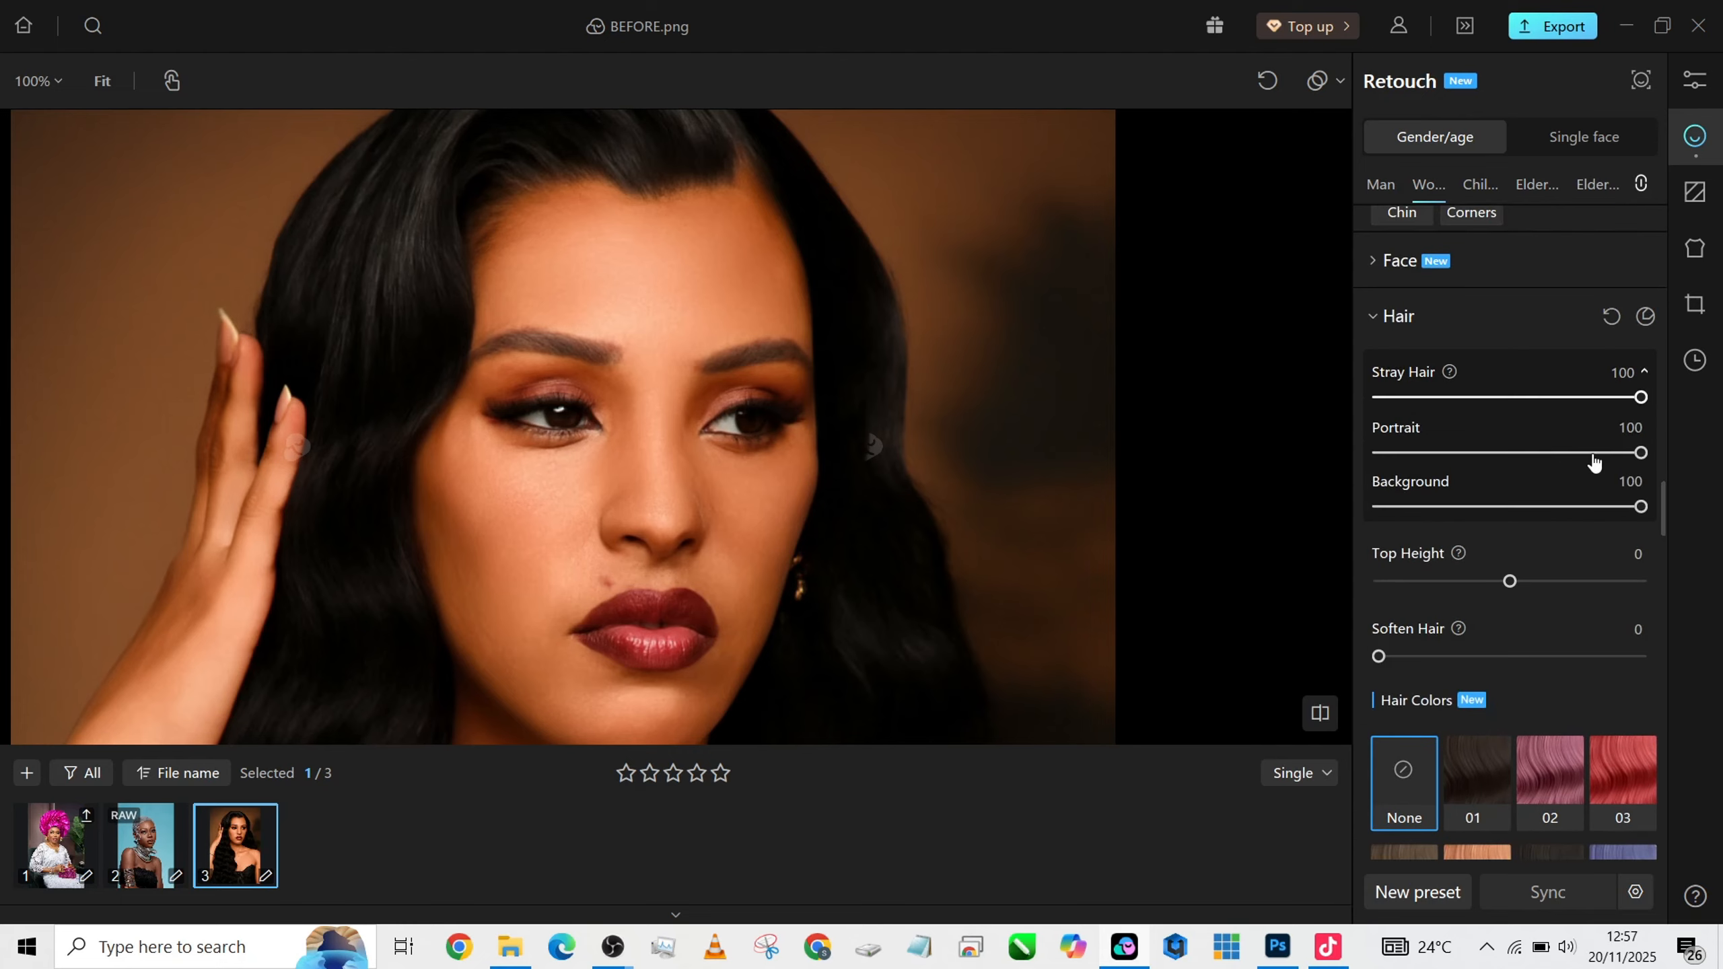
{"action": "scroll", "coordinate": [1592, 462], "scroll_direction": "up", "scroll_amount": 12}
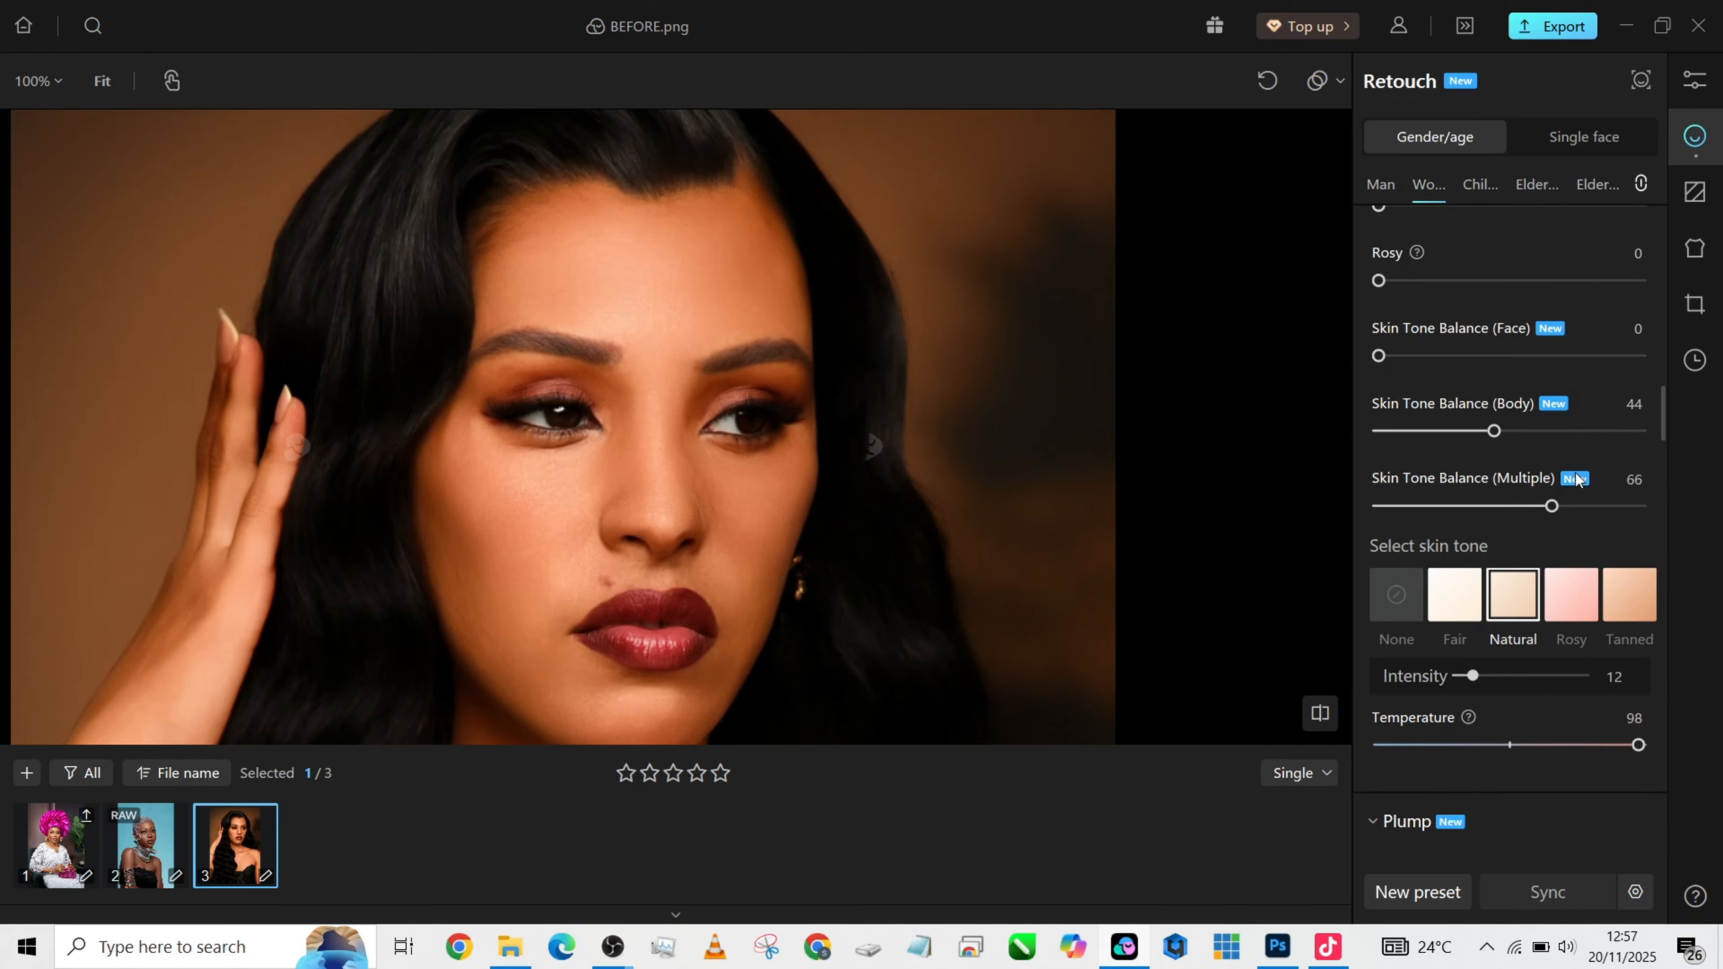
{"action": "scroll", "coordinate": [1574, 475], "scroll_direction": "up", "scroll_amount": 10}
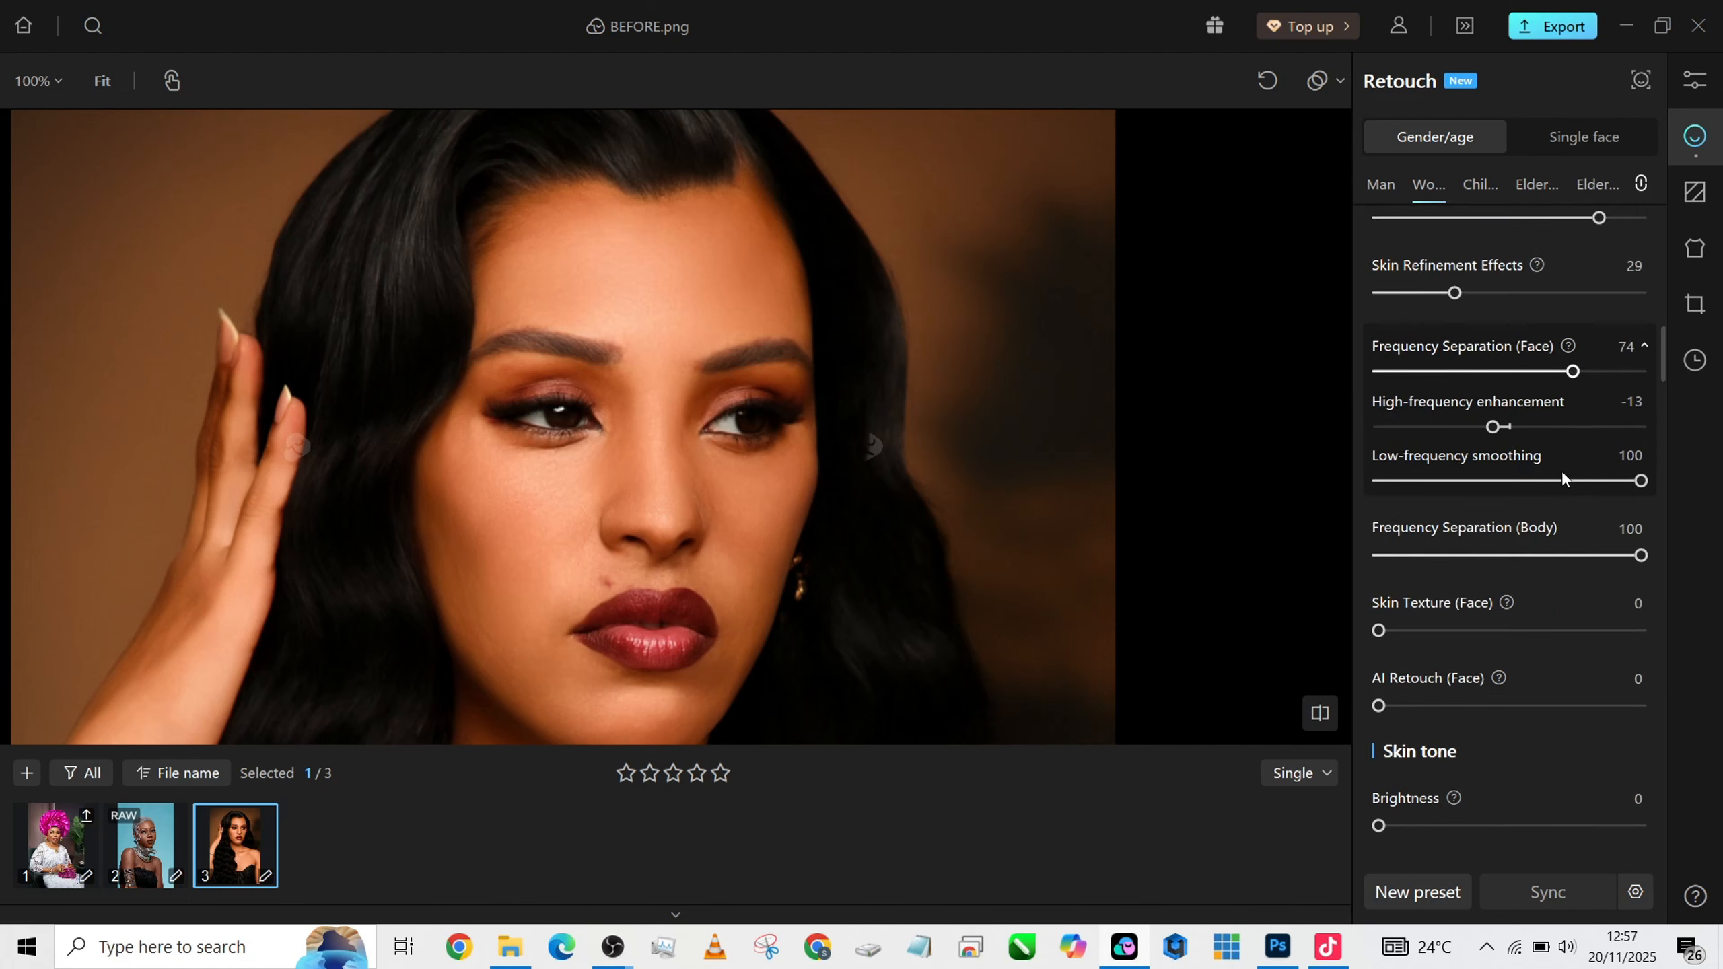
{"action": "scroll", "coordinate": [1561, 470], "scroll_direction": "down", "scroll_amount": 2}
{"action": "scroll", "coordinate": [1560, 474], "scroll_direction": "up", "scroll_amount": 9}
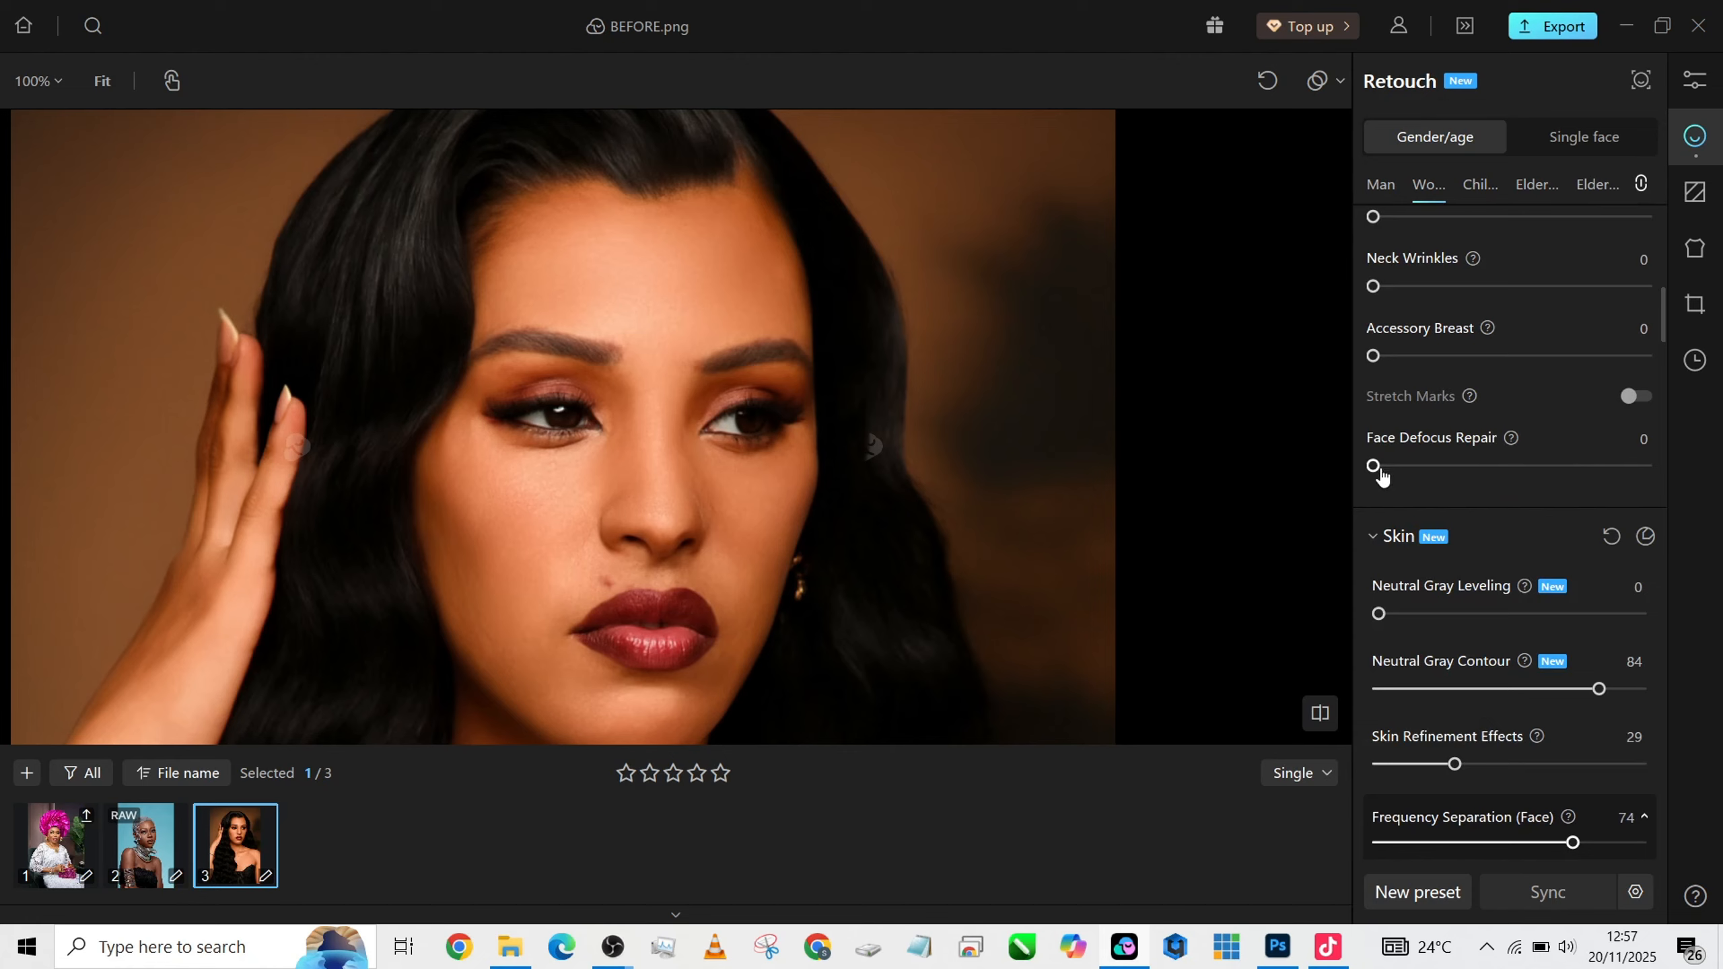
Set Face Defocus Repair to 100 and check the sharpened face against the original
{"action": "left_click_drag", "start_coordinate": [1376, 467], "coordinate": [1650, 482]}
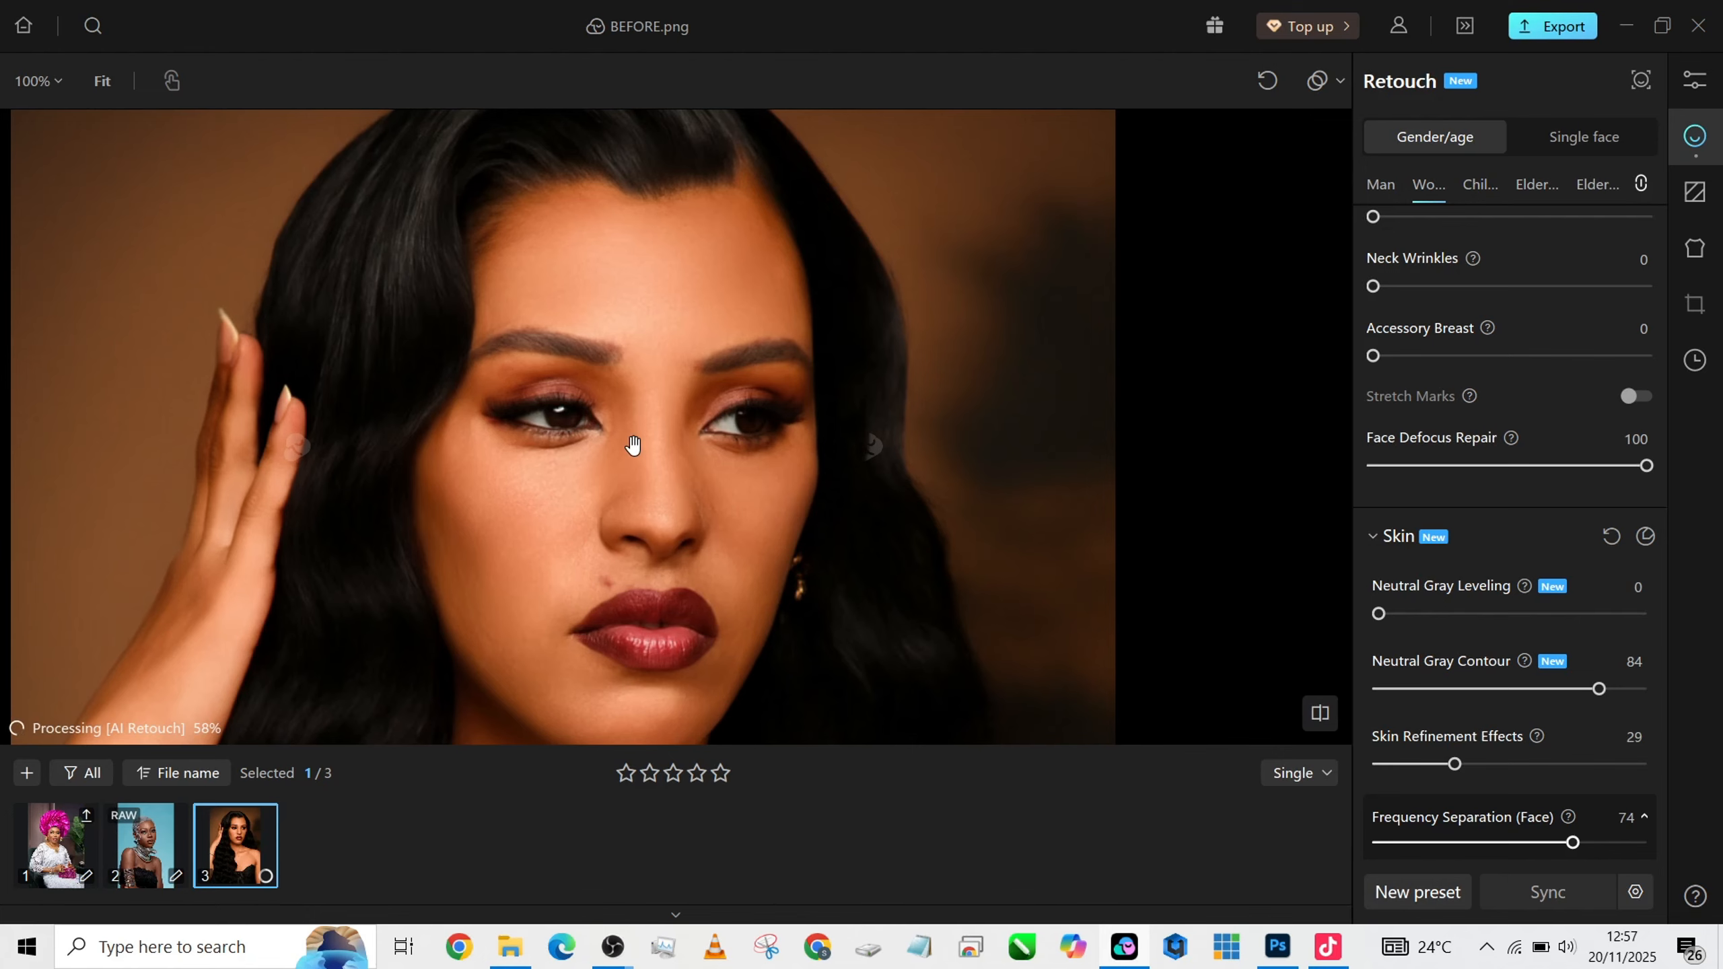
{"action": "scroll", "coordinate": [633, 445], "scroll_direction": "down", "scroll_amount": 1}
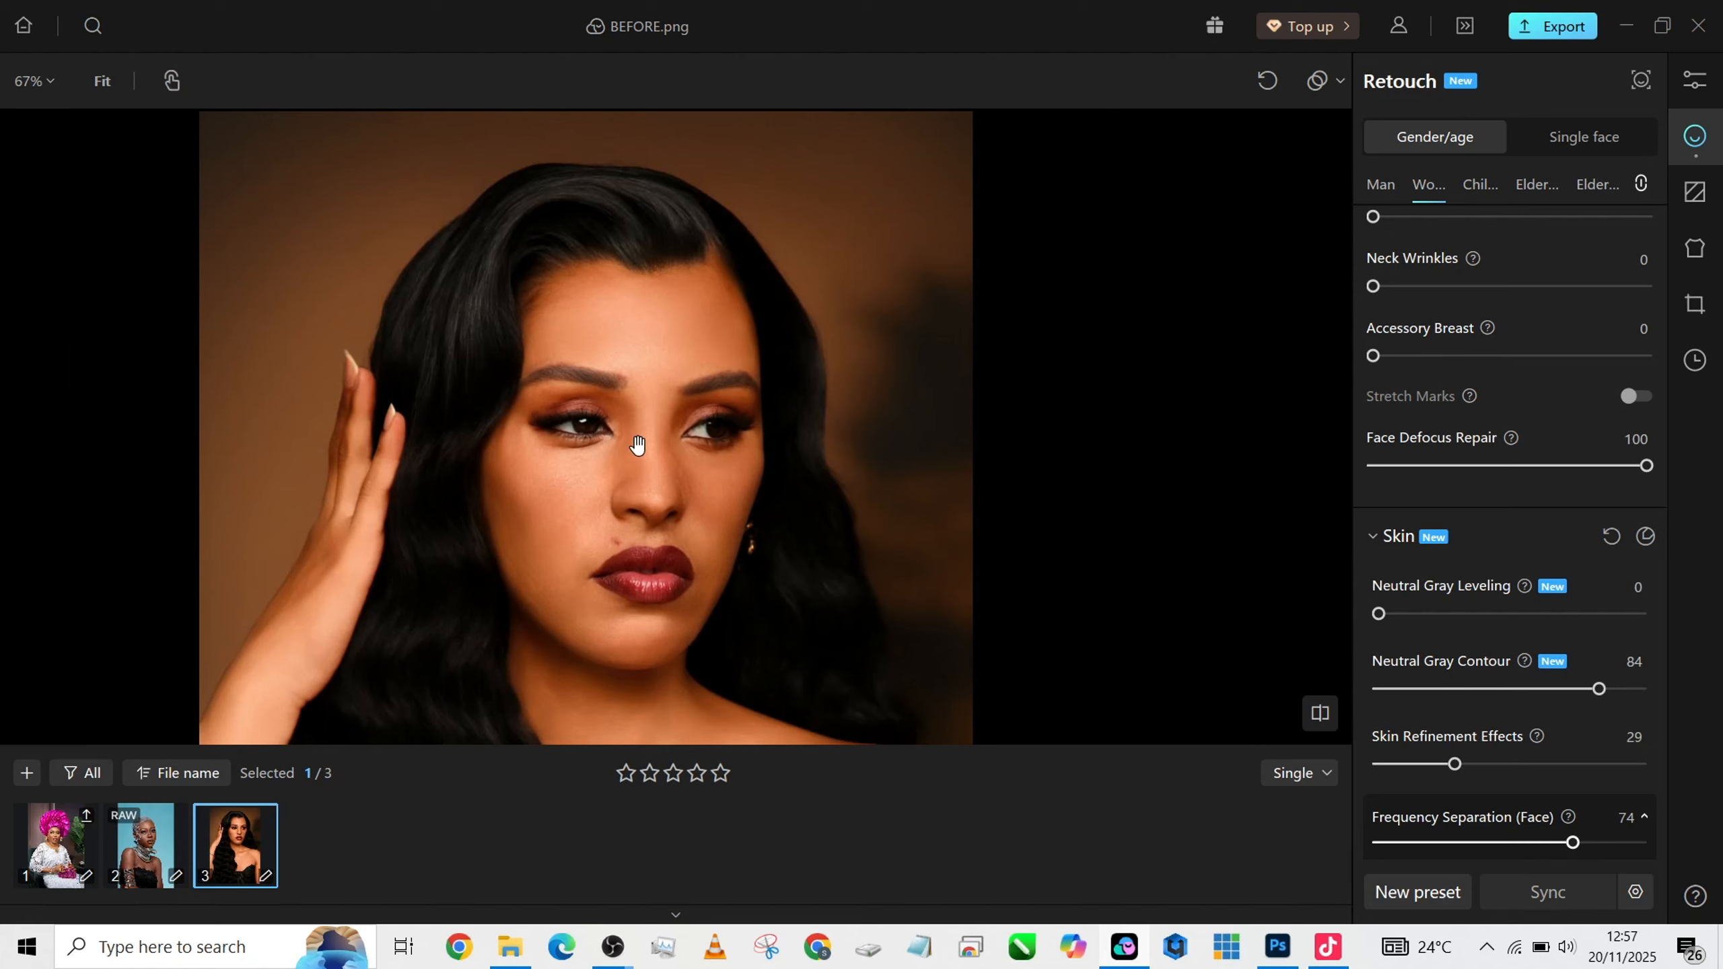
{"action": "scroll", "coordinate": [638, 444], "scroll_direction": "up", "scroll_amount": 4}
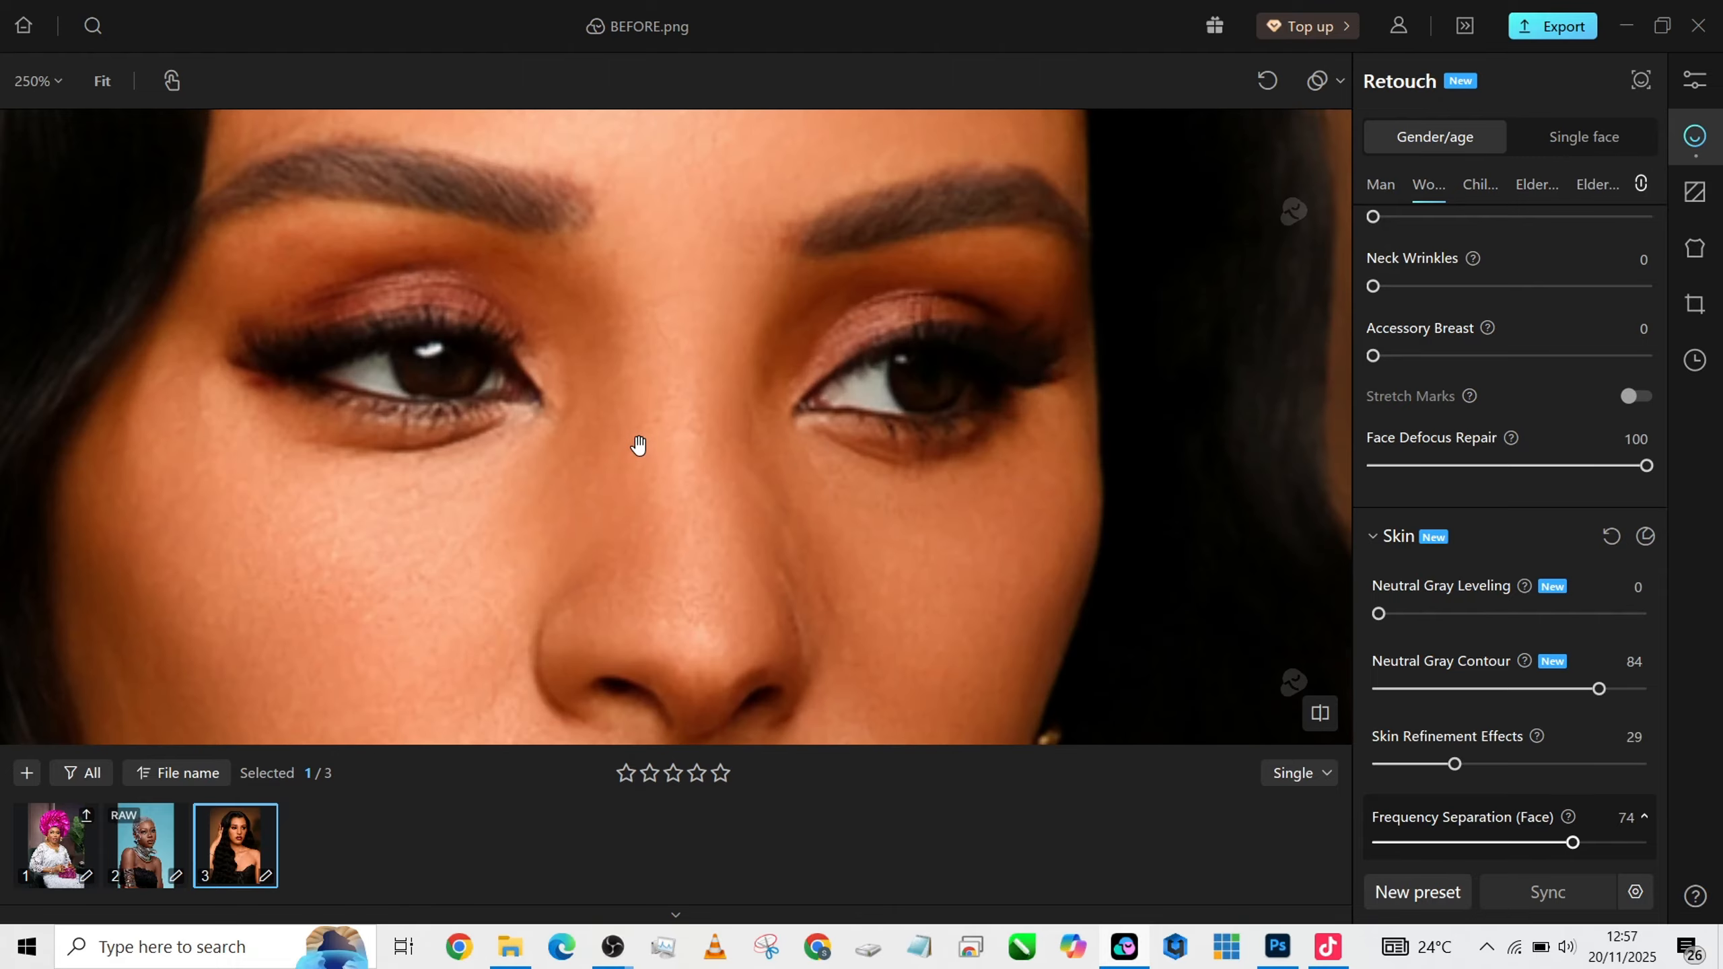
{"action": "left_click", "coordinate": [637, 445]}
{"action": "scroll", "coordinate": [588, 438], "scroll_direction": "down", "scroll_amount": 6}
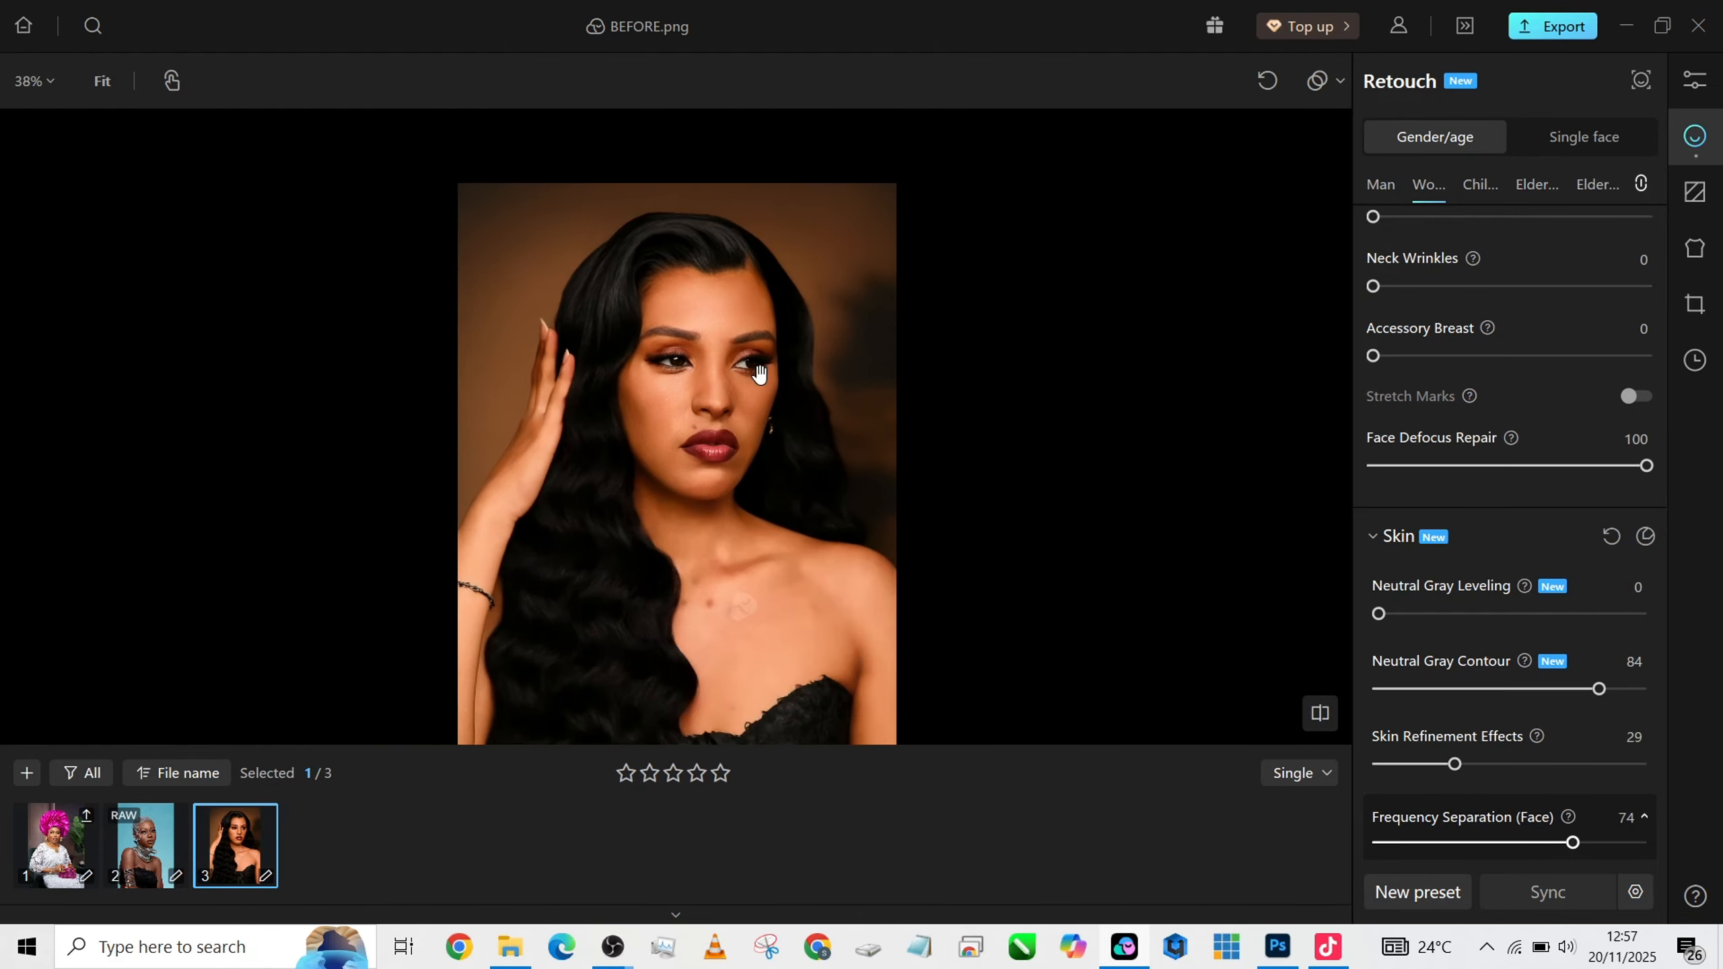
{"action": "left_click_drag", "start_coordinate": [759, 372], "coordinate": [816, 333]}
{"action": "left_click", "coordinate": [1590, 31]}
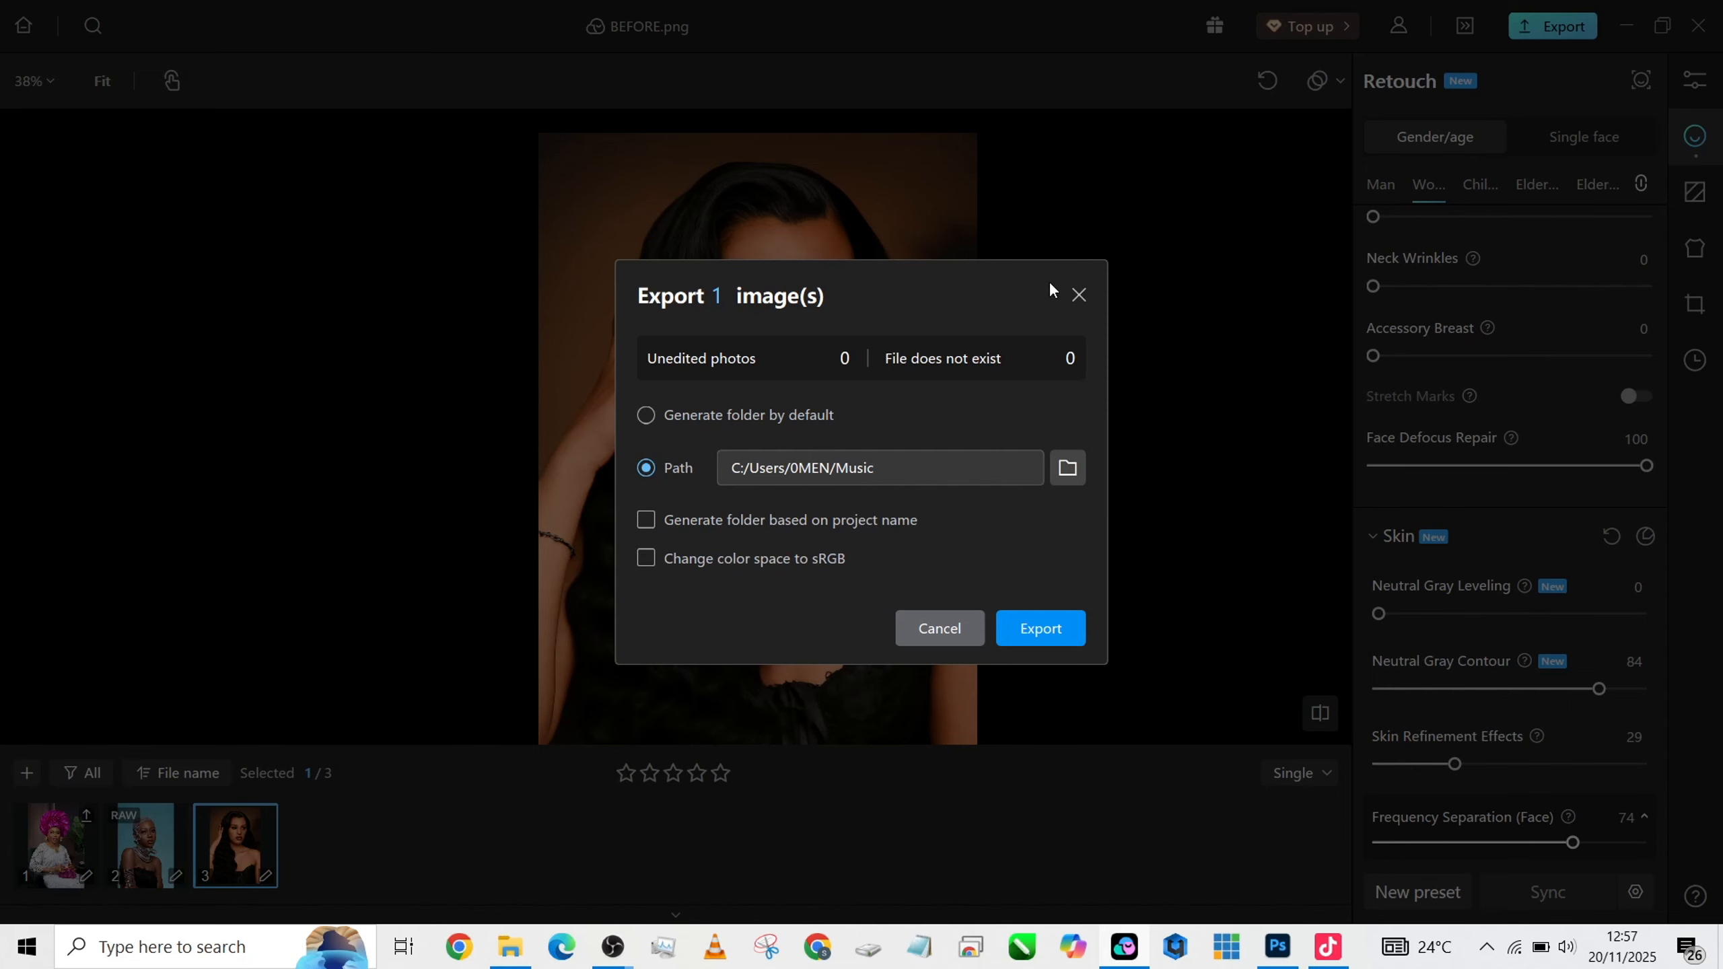
{"action": "left_click", "coordinate": [1078, 294]}
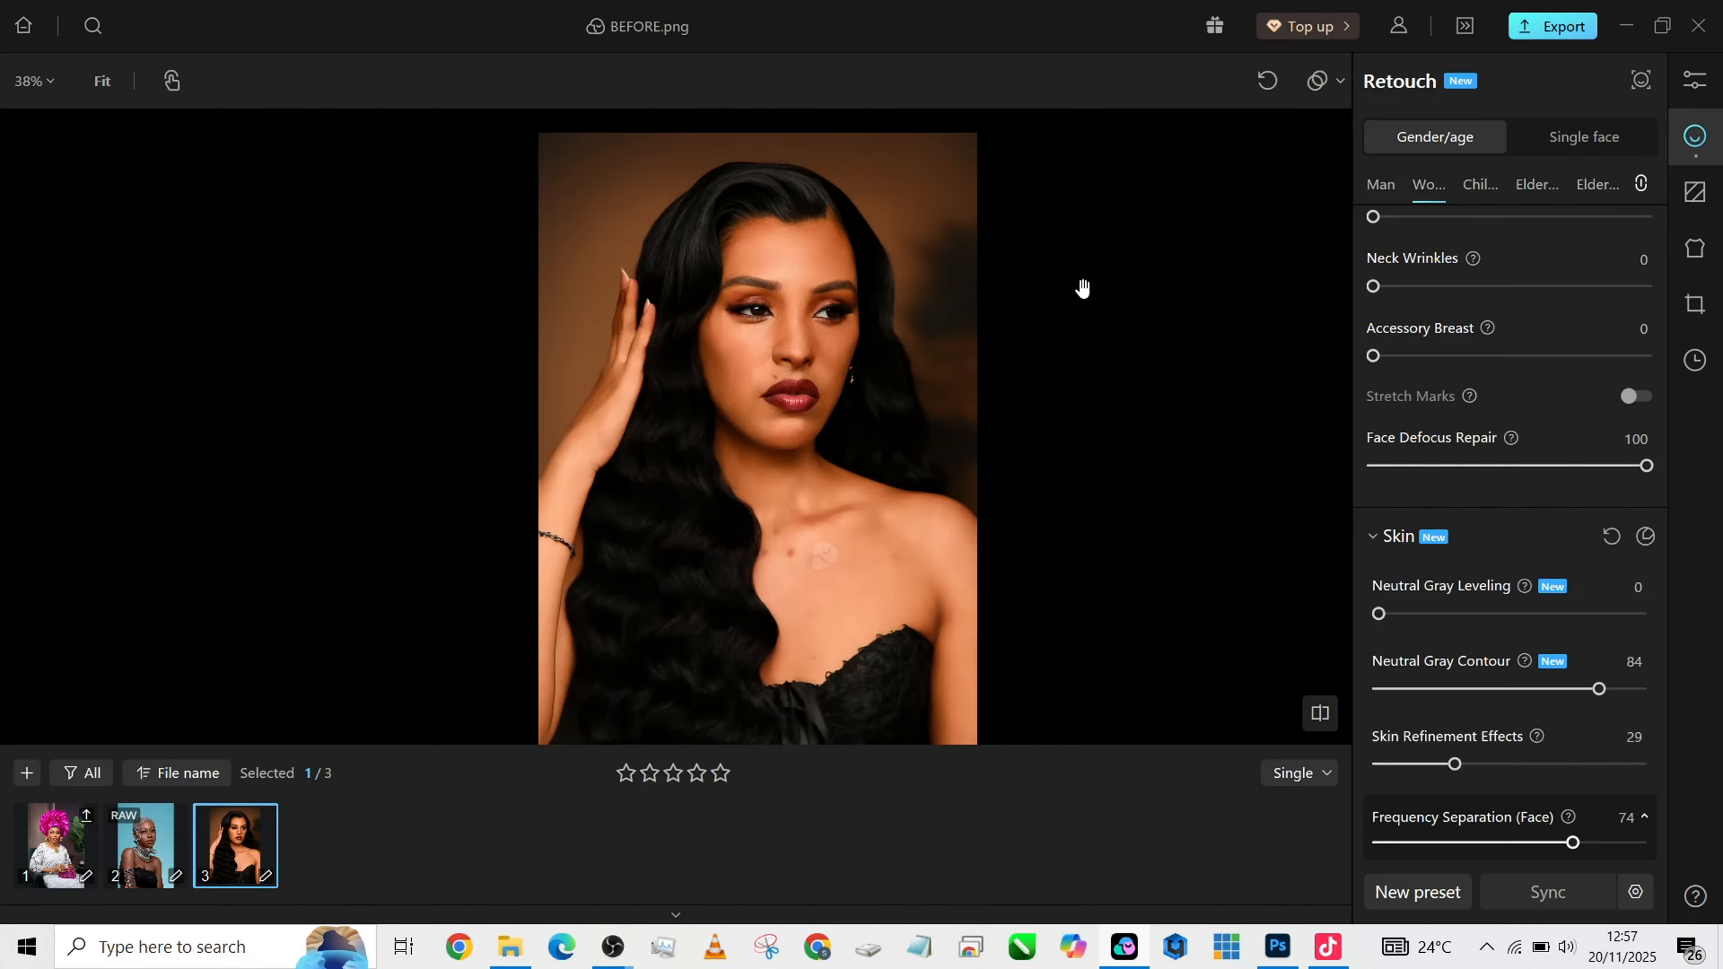